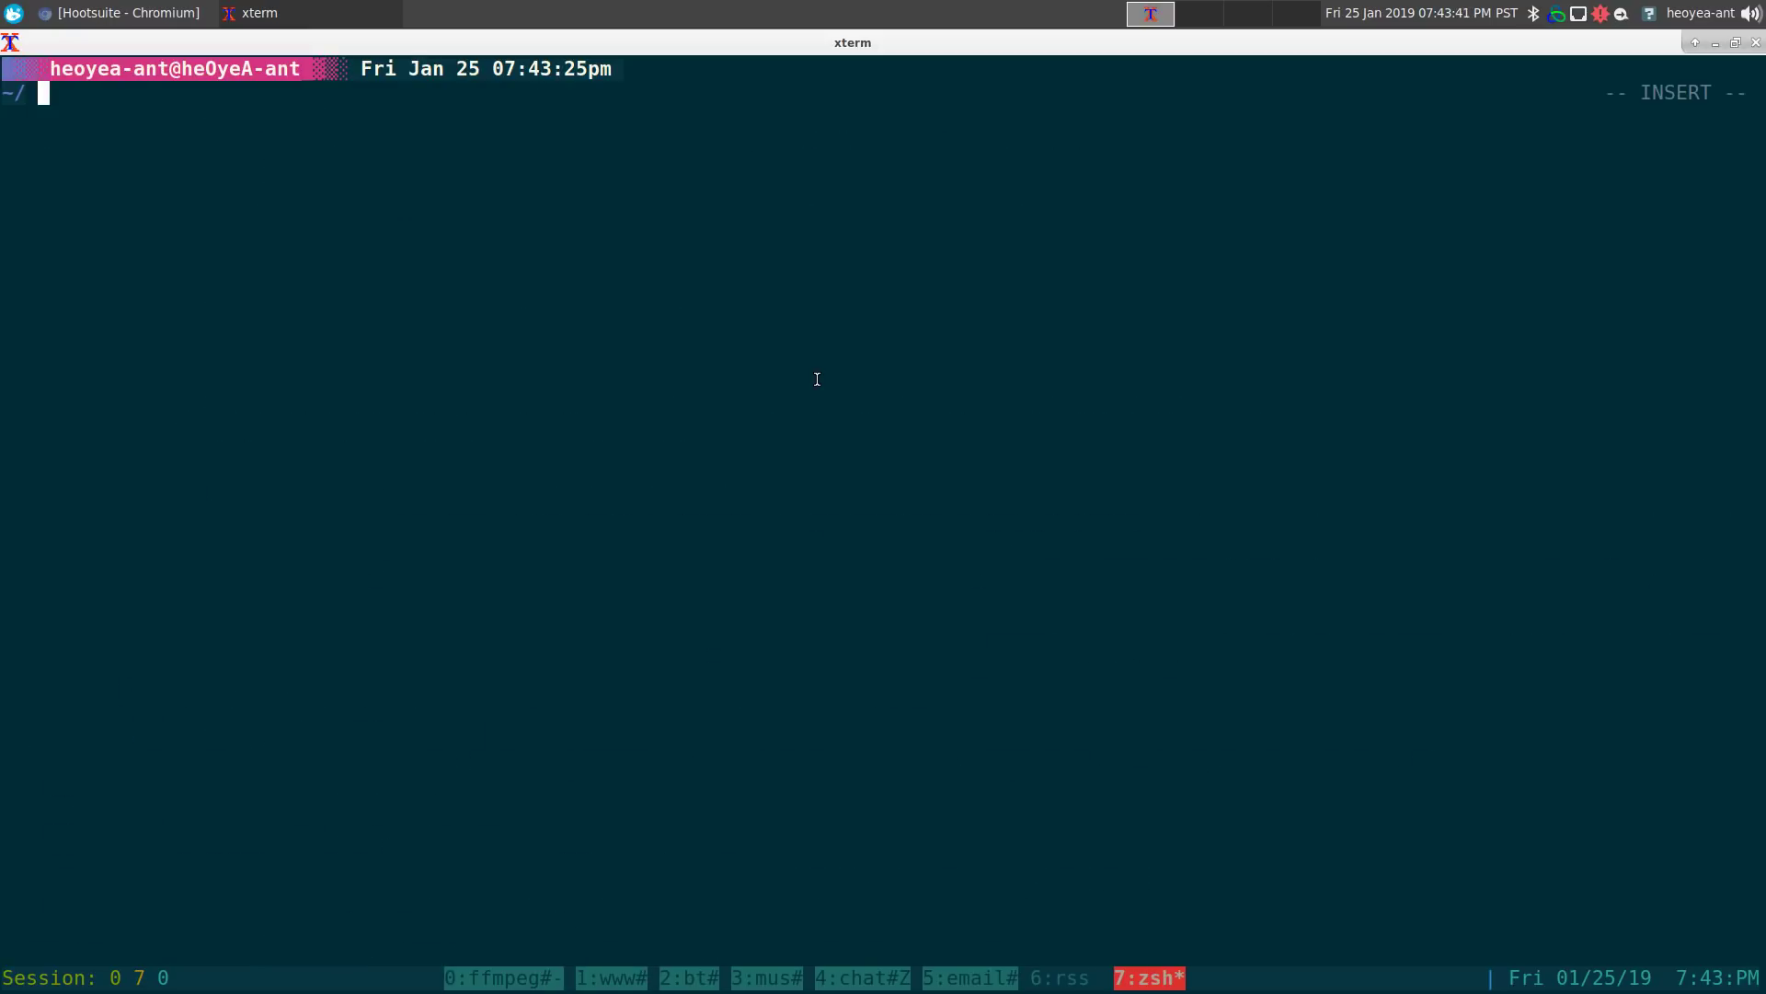
Step: Launch castero from the shell and show its help screen
type("castero")
key("Return")
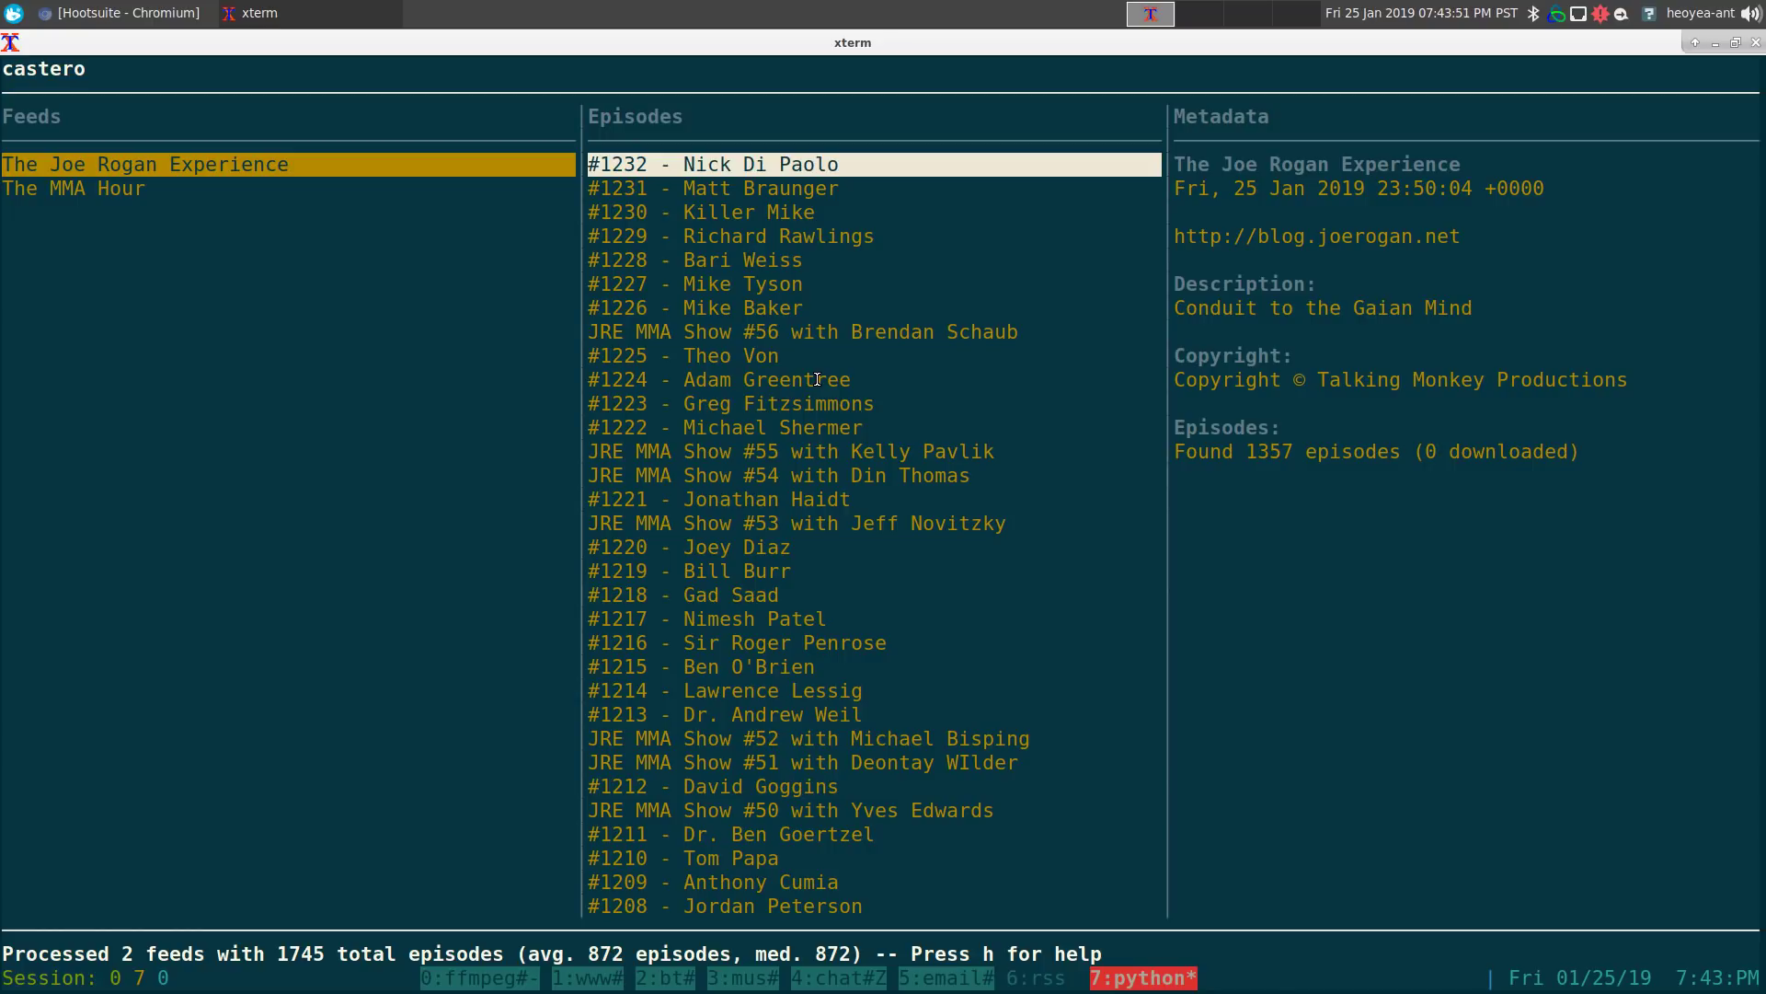
key("h")
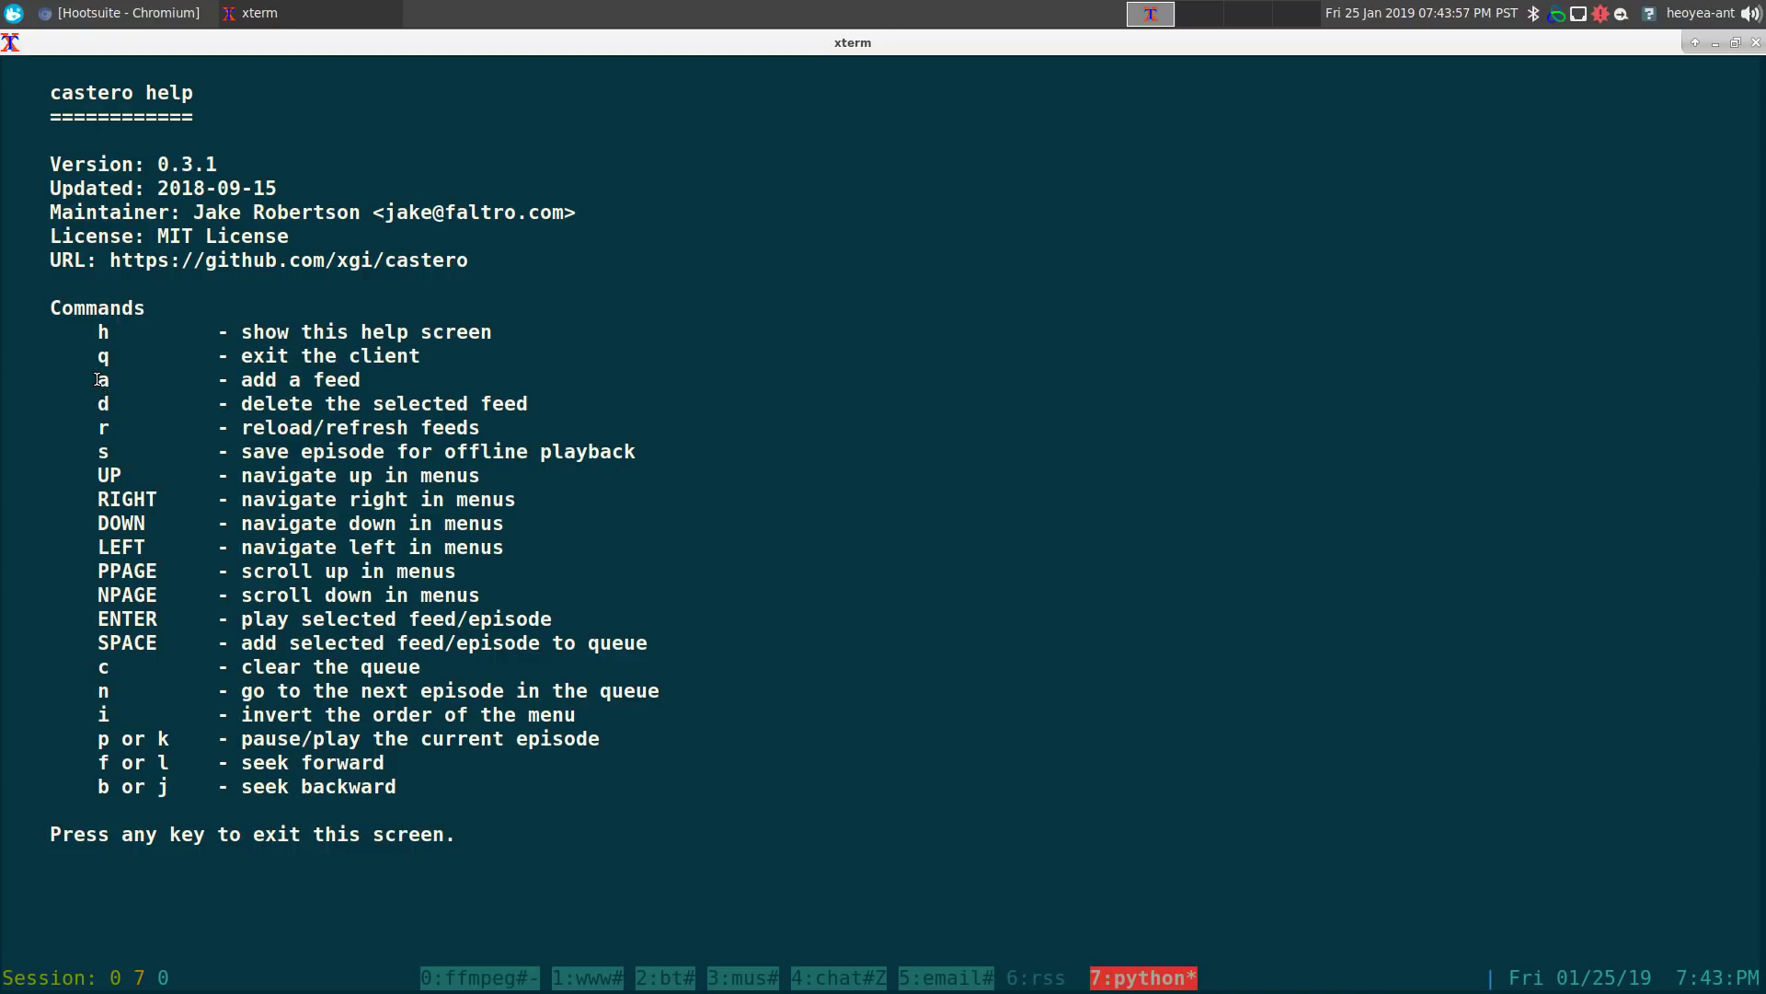
Step: Review the help entries for exiting, adding, deleting, reloading and saving for offline playback, and close the help screen
left_click_drag(91, 357, 491, 359)
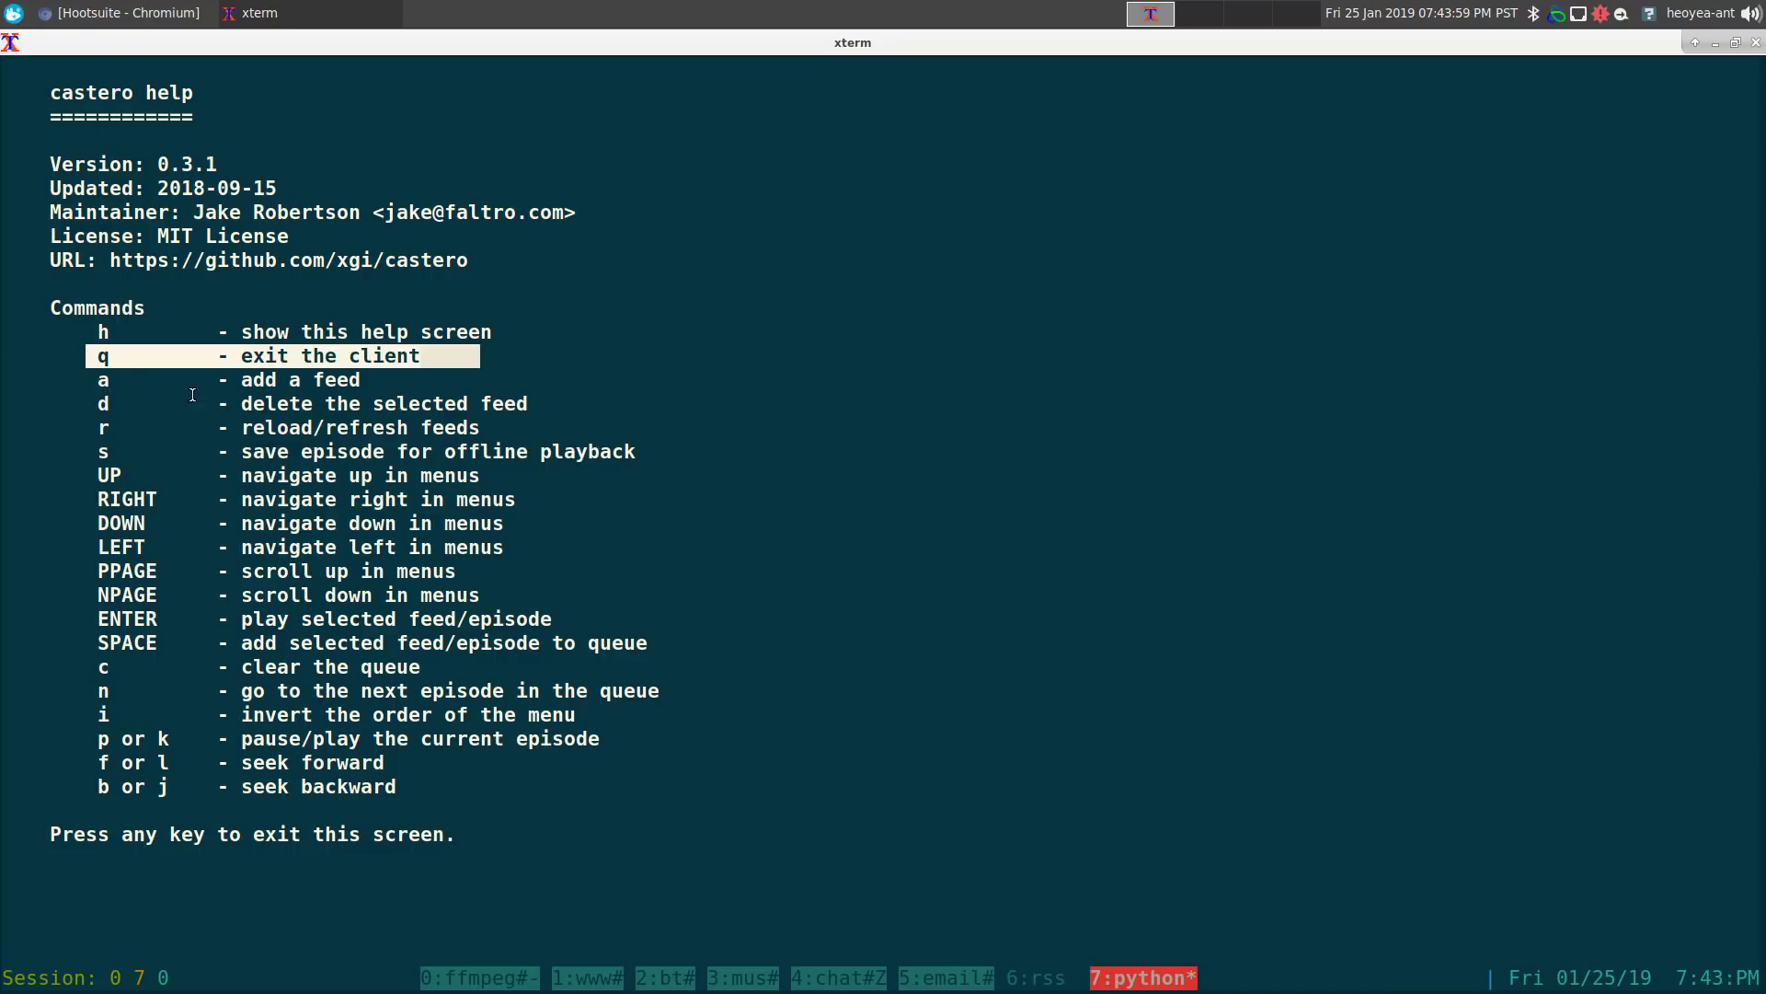
left_click_drag(95, 388, 373, 382)
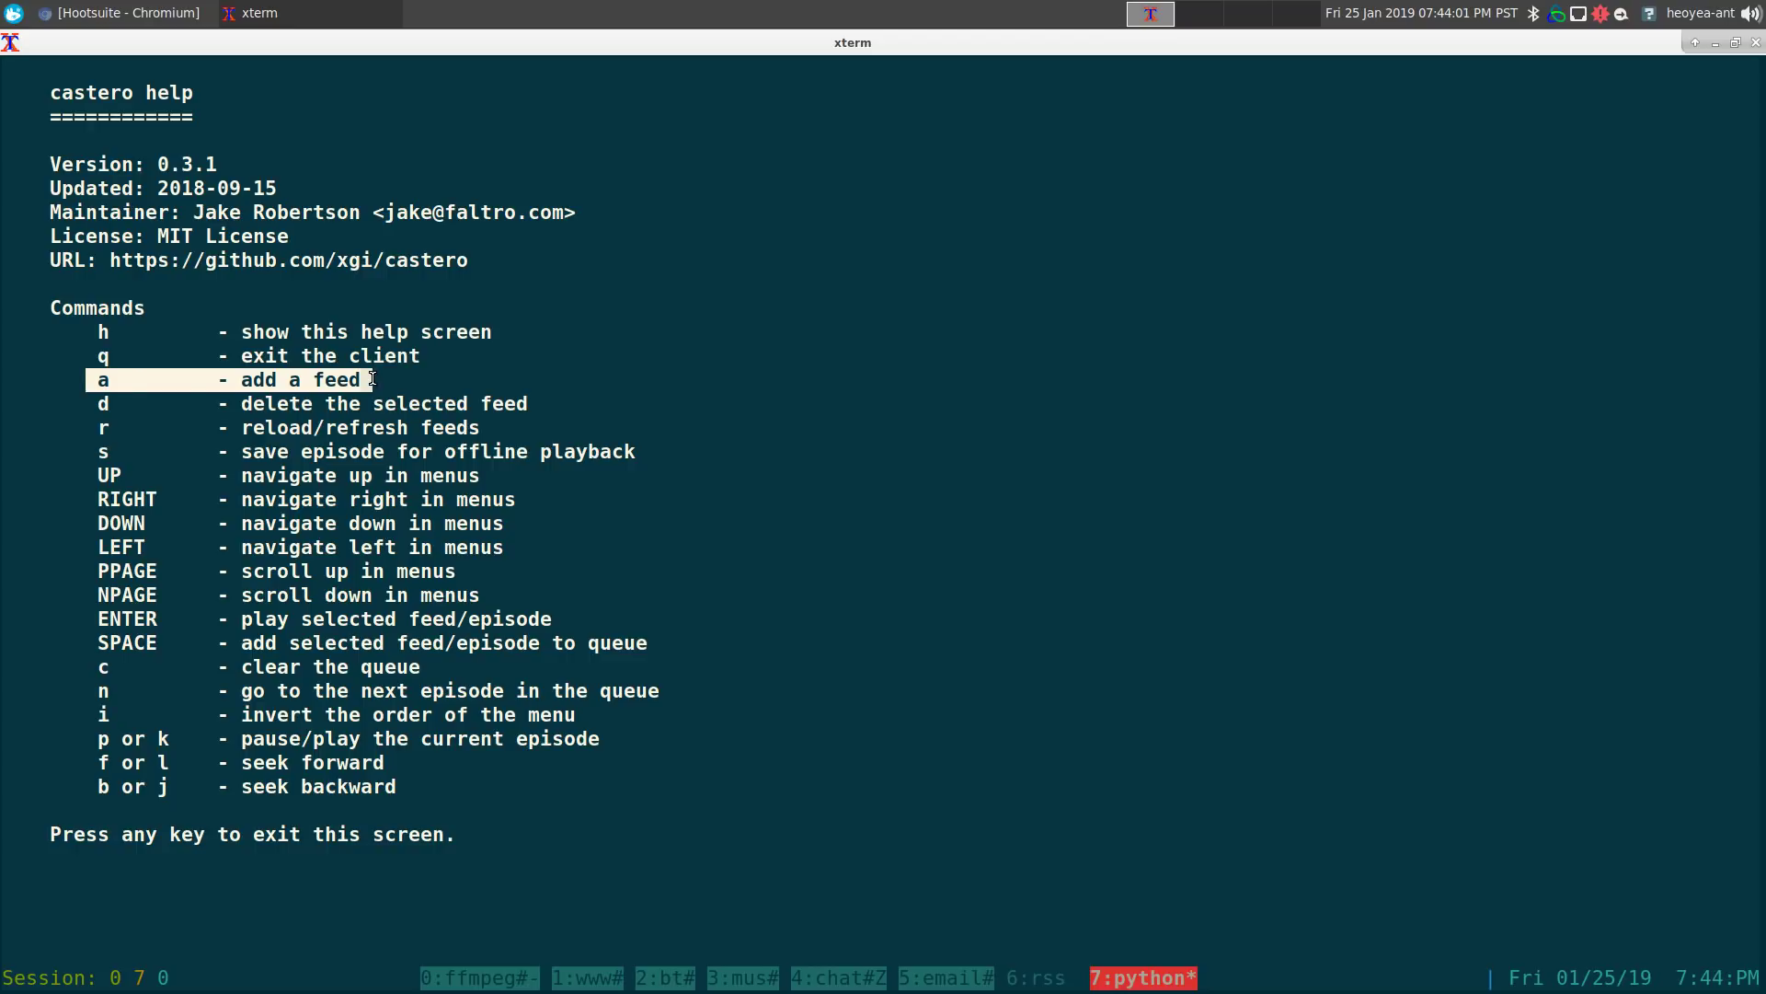
left_click_drag(92, 405, 527, 405)
left_click_drag(77, 429, 302, 428)
left_click_drag(88, 453, 642, 457)
left_click(641, 445)
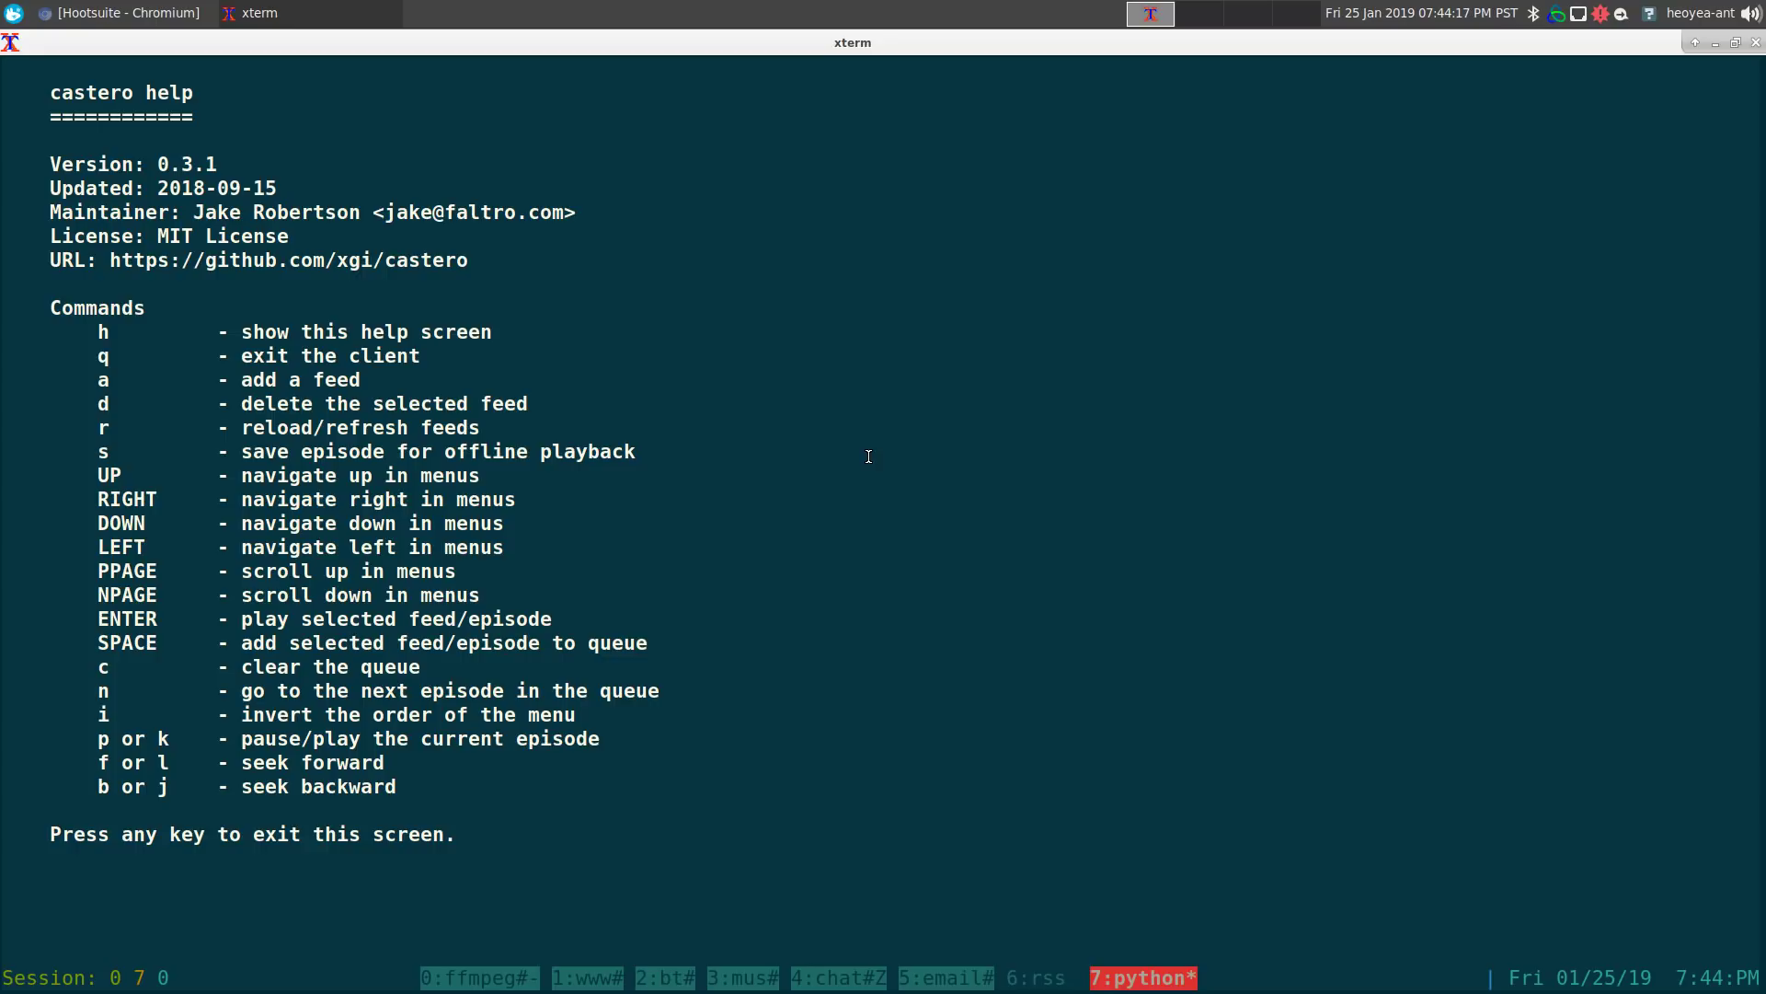
key("Escape")
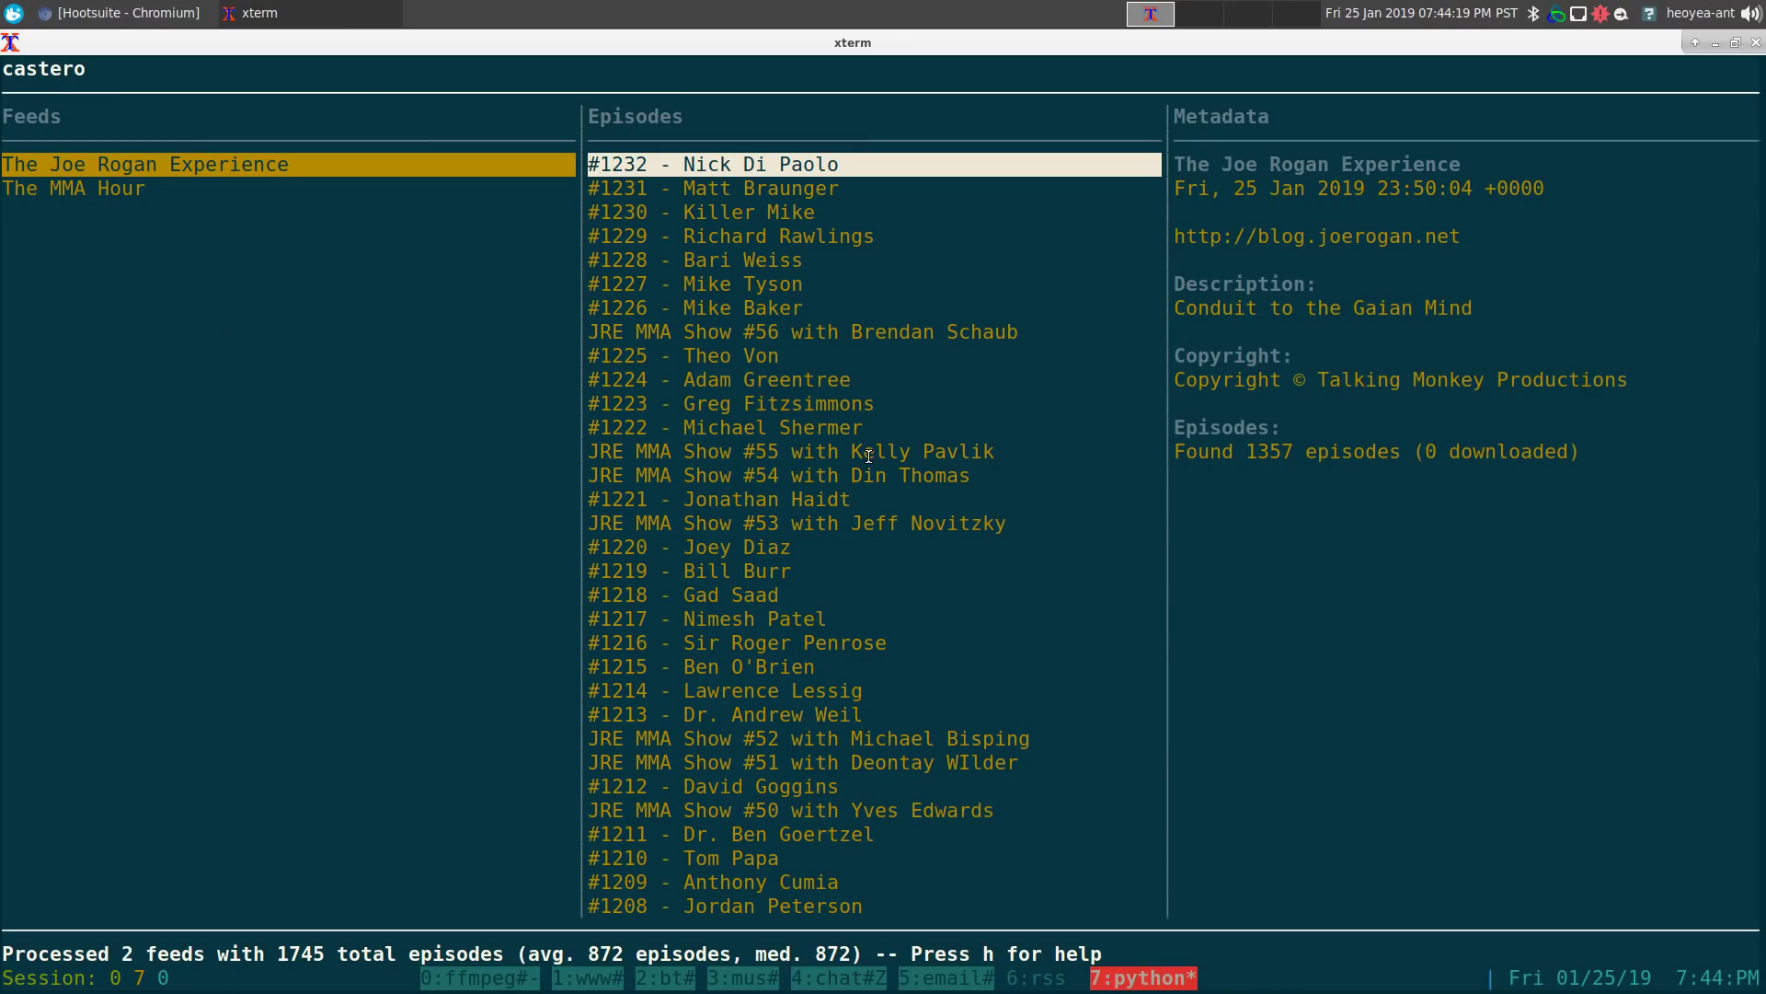
Step: Copy the YoureWelcomeWithChaelSonnen feed URL from the Podcast-MMA section of the newsboat urls file in the rss window
key("ctrl+b")
key("0")
key("ctrl+b")
key("7")
key("ctrl+b")
key("6")
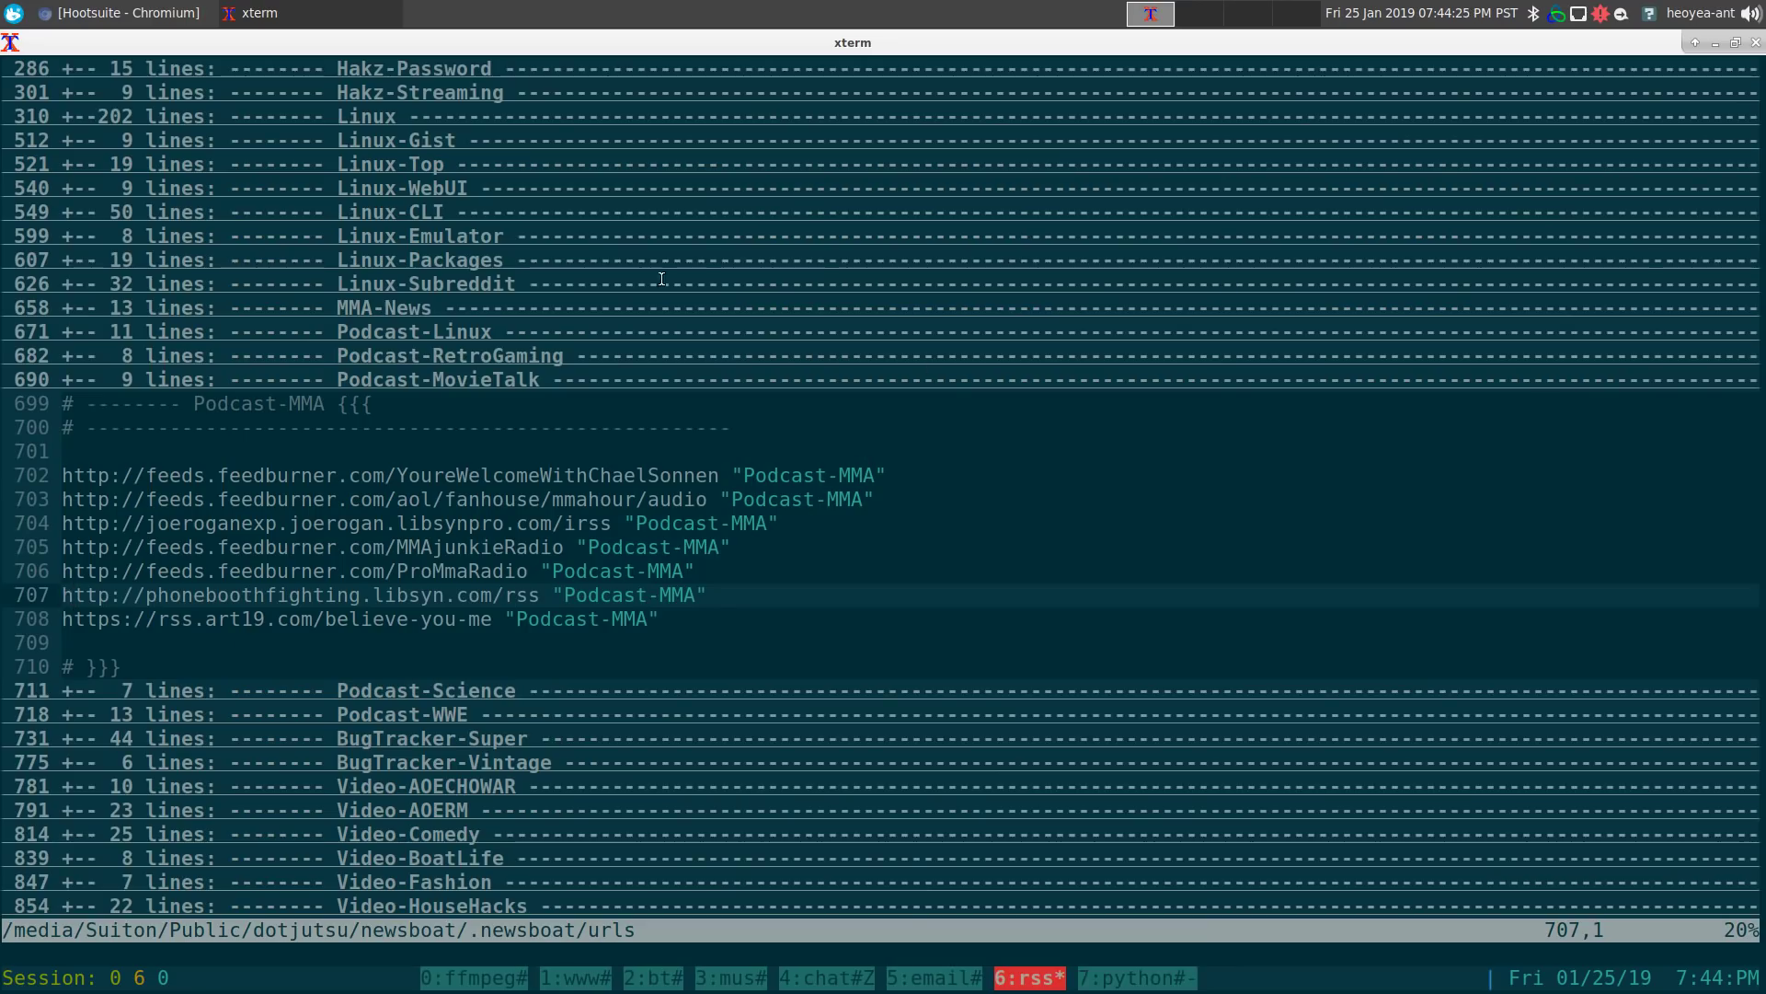
double_click(488, 475)
key("ctrl+c")
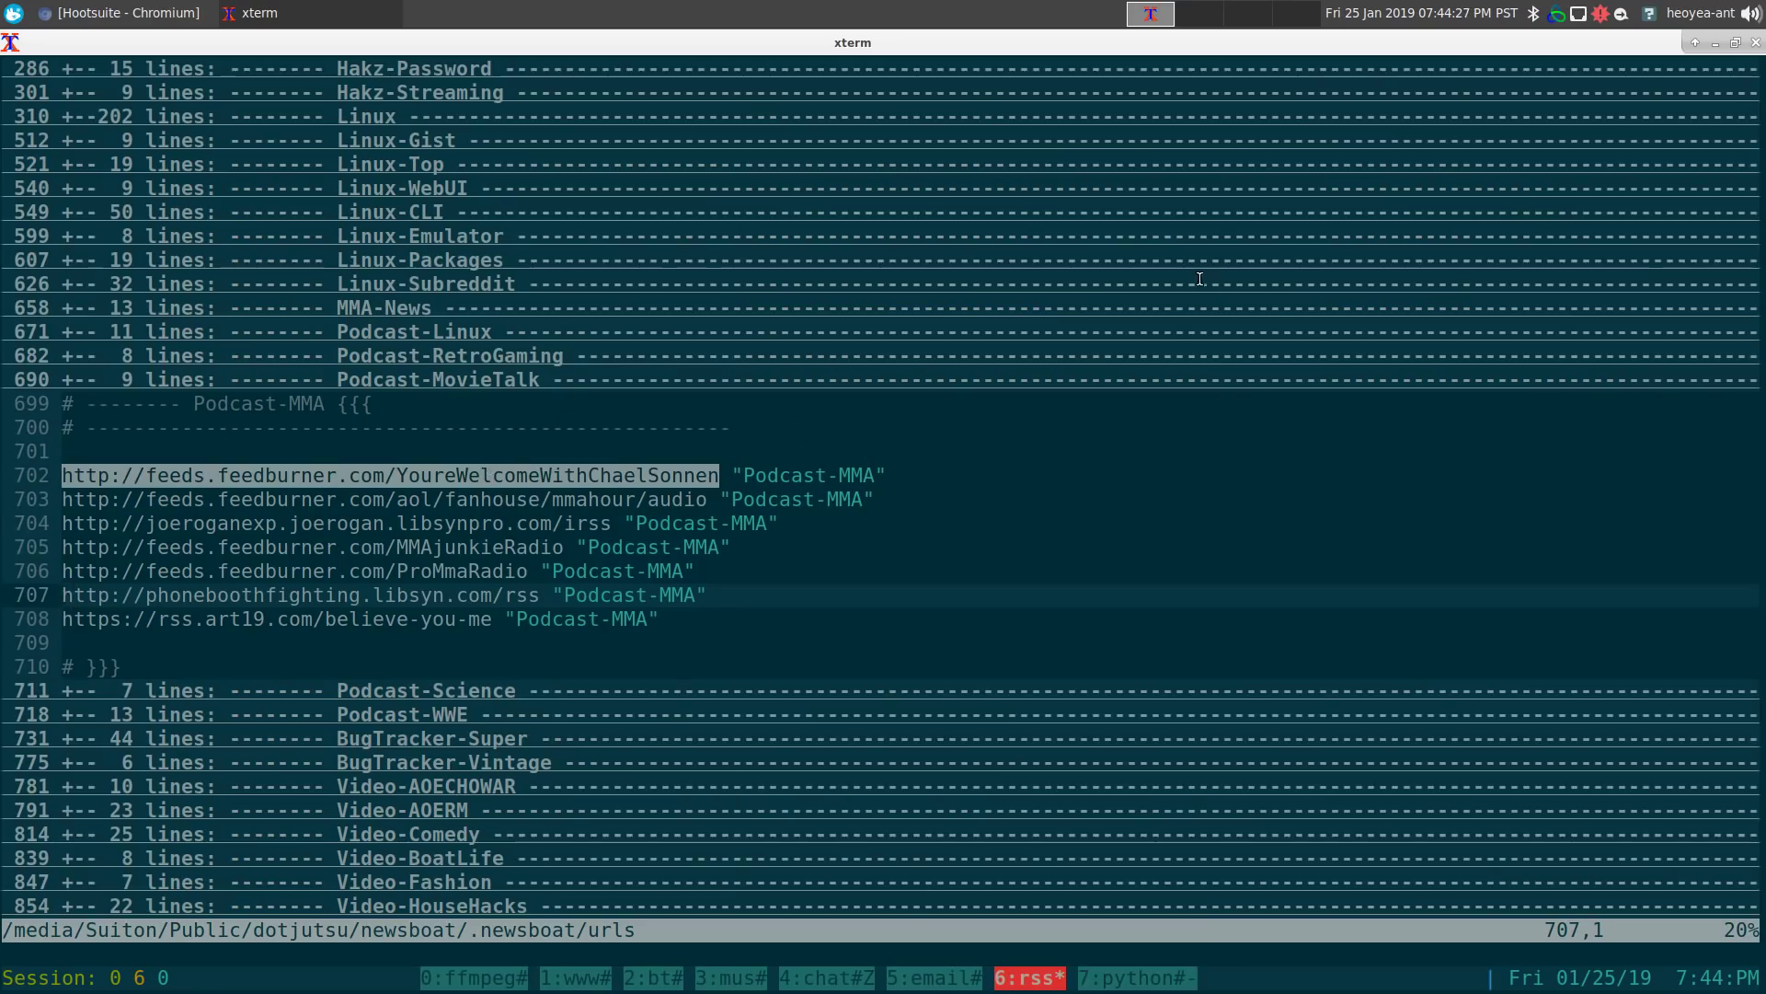
key("ctrl+b")
key("7")
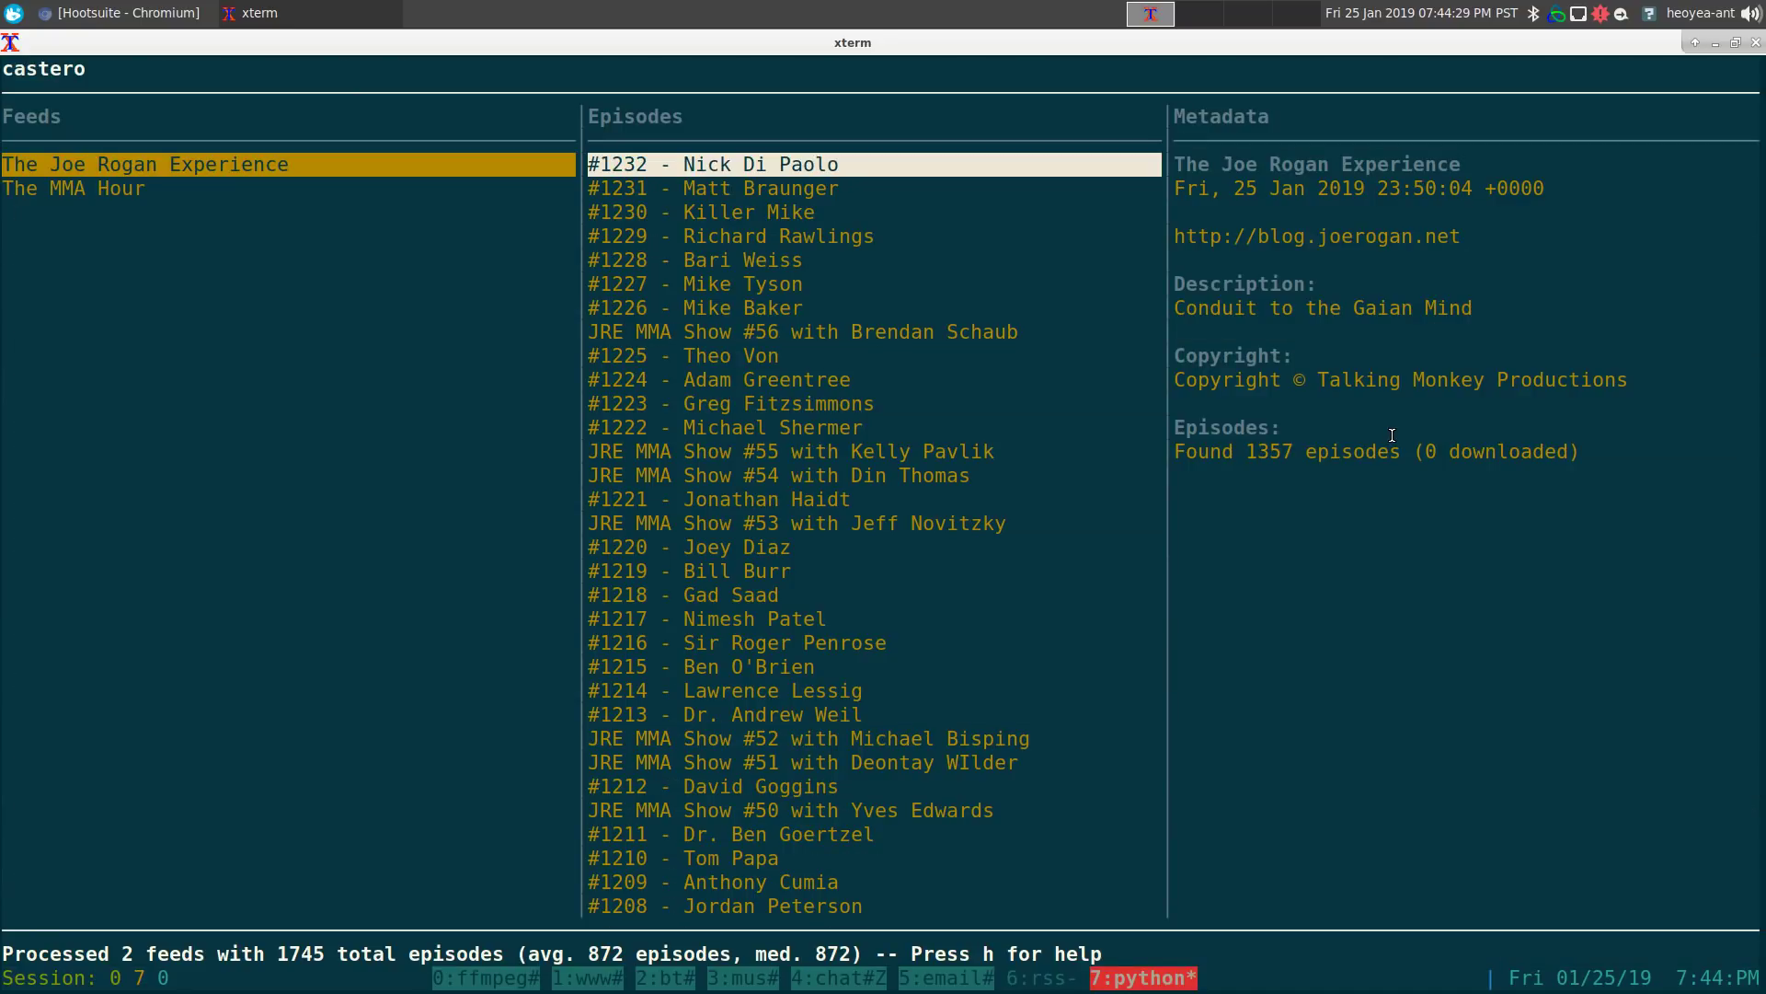
key("a")
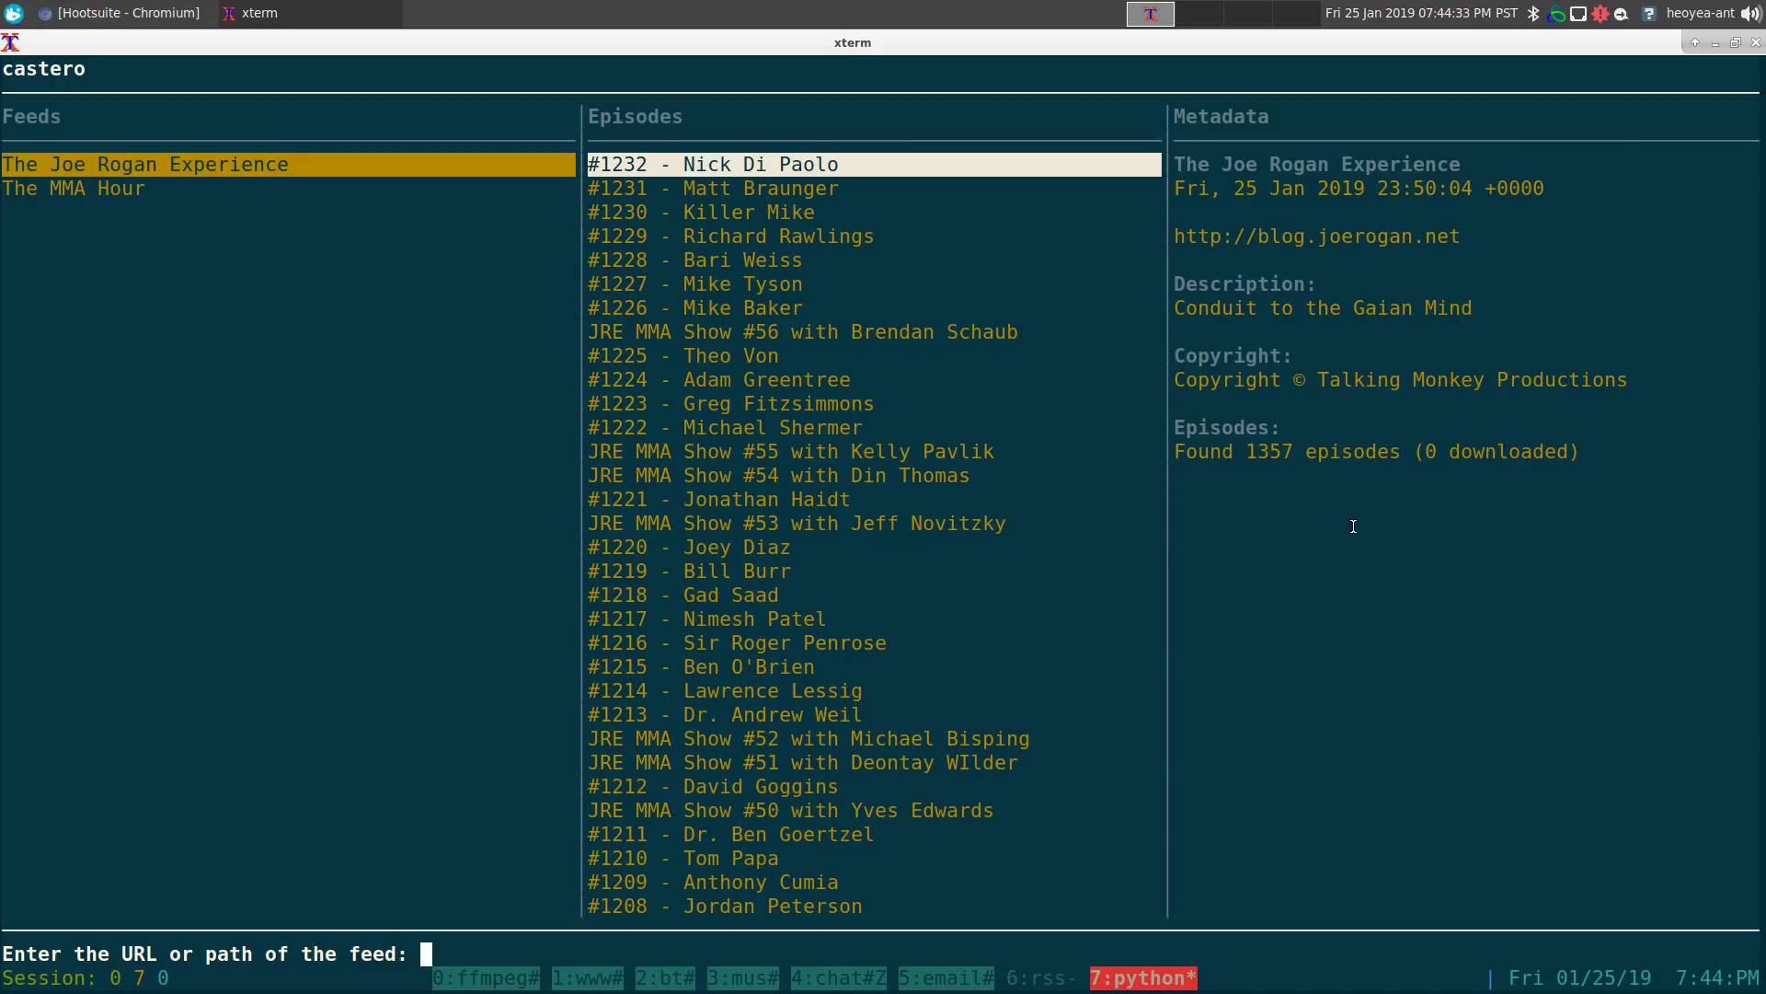
middle_click(547, 939)
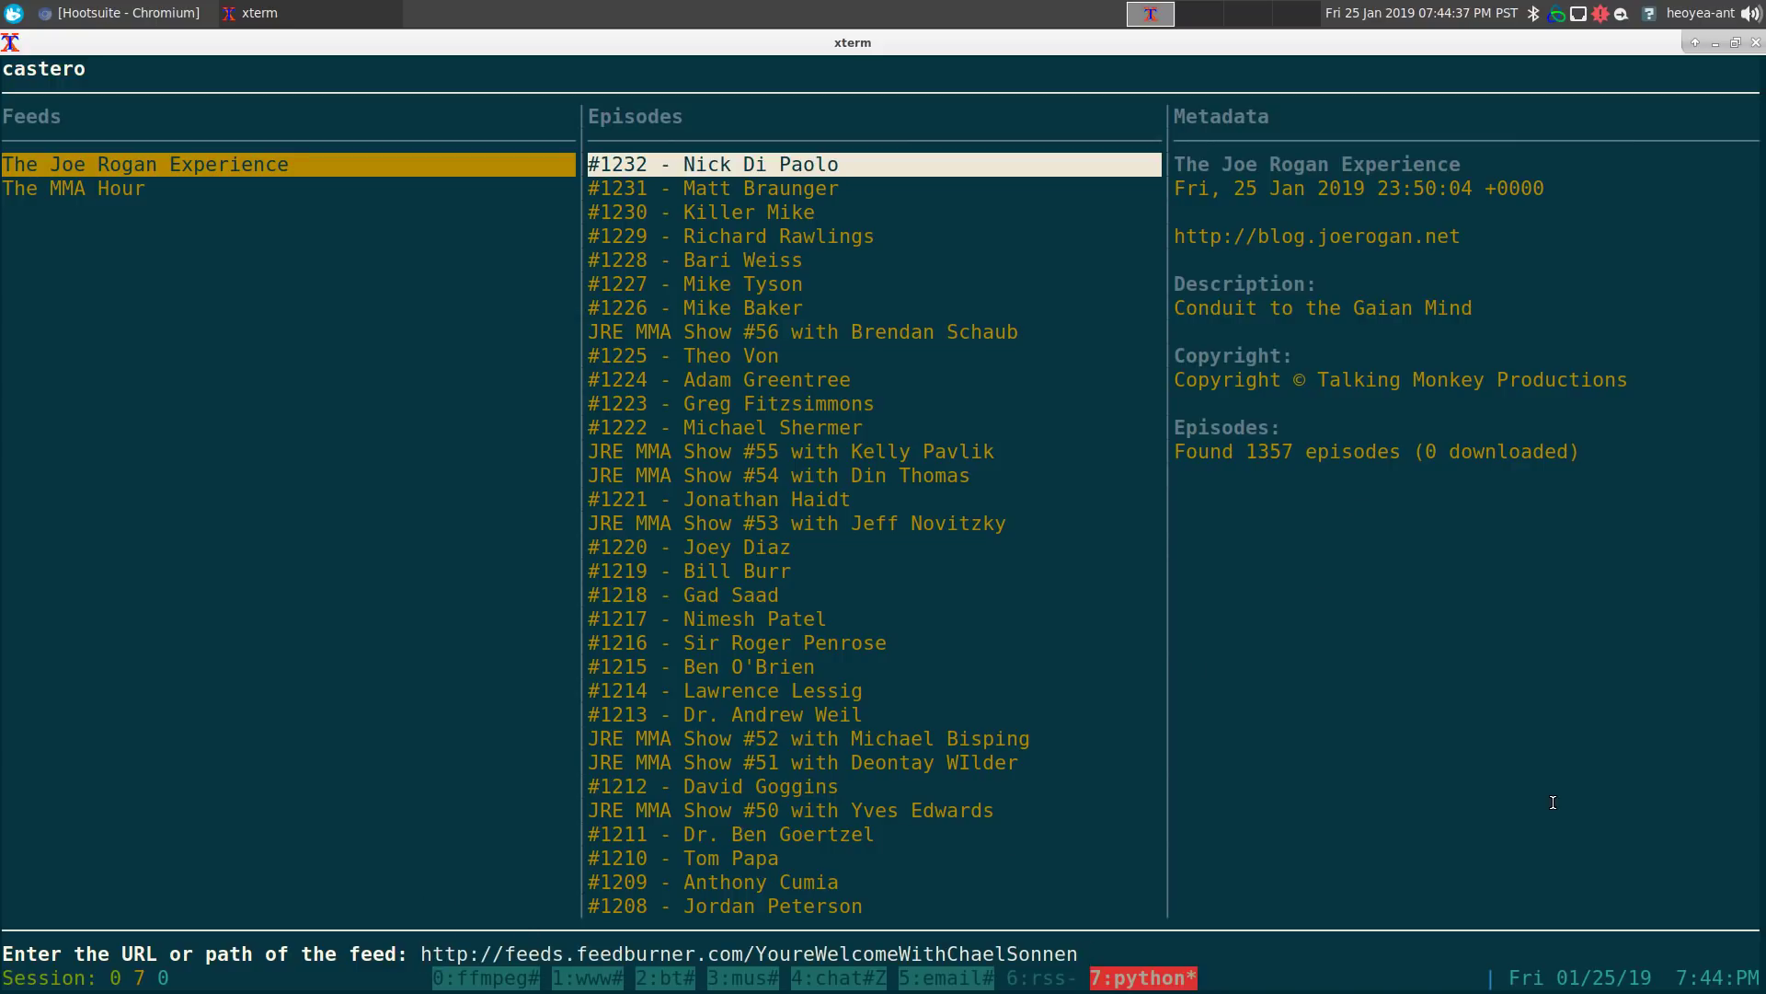
key("Return")
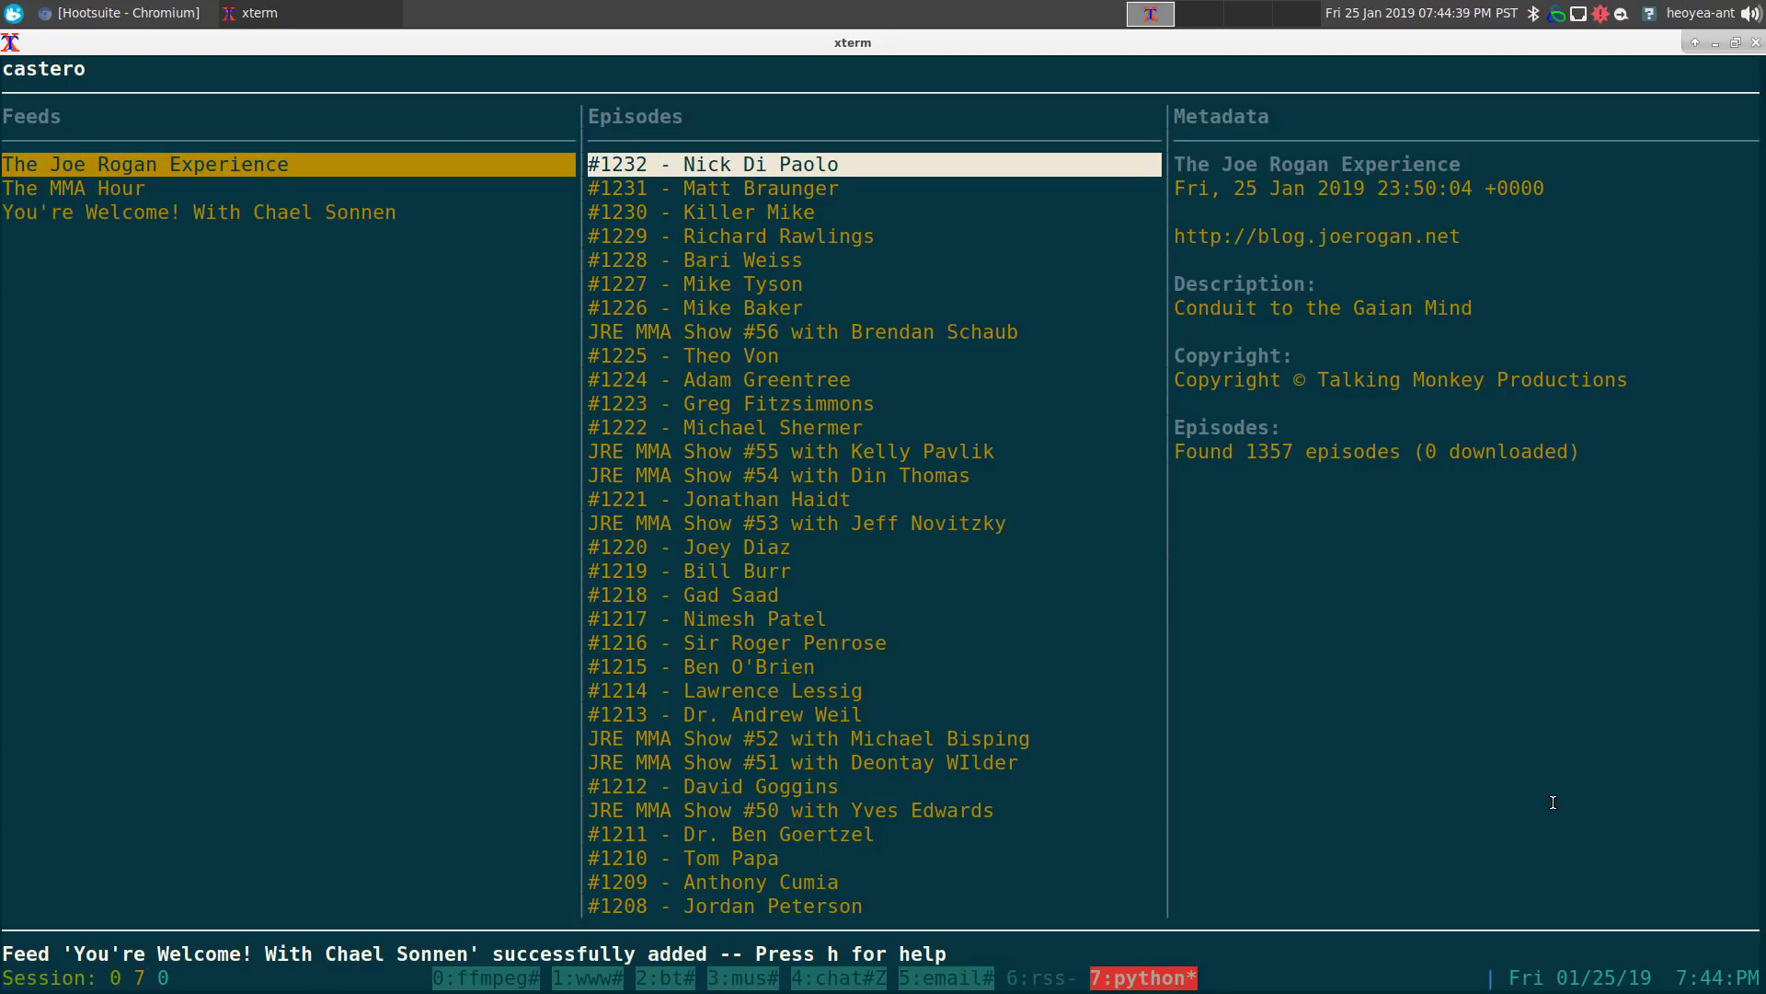
Step: Play the episode "Junk Science" from the "You're Welcome! With Chael Sonnen" feed
key("Down")
key("Down")
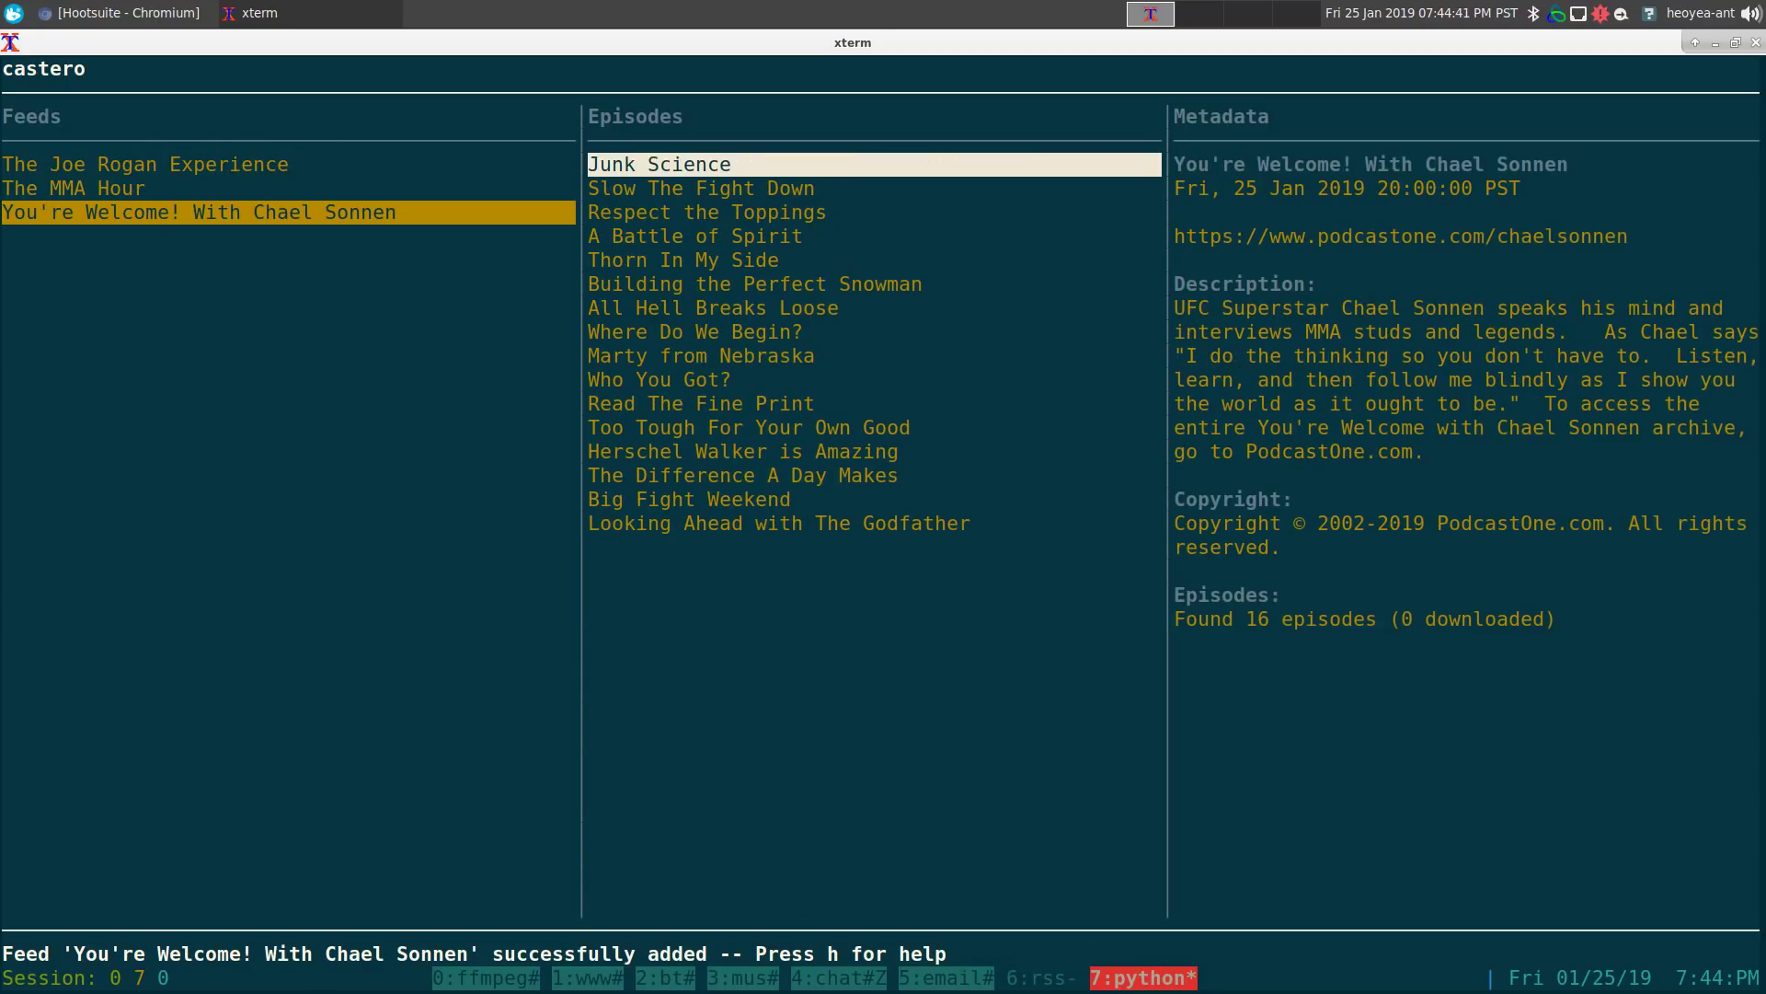
key("Up")
key("Down")
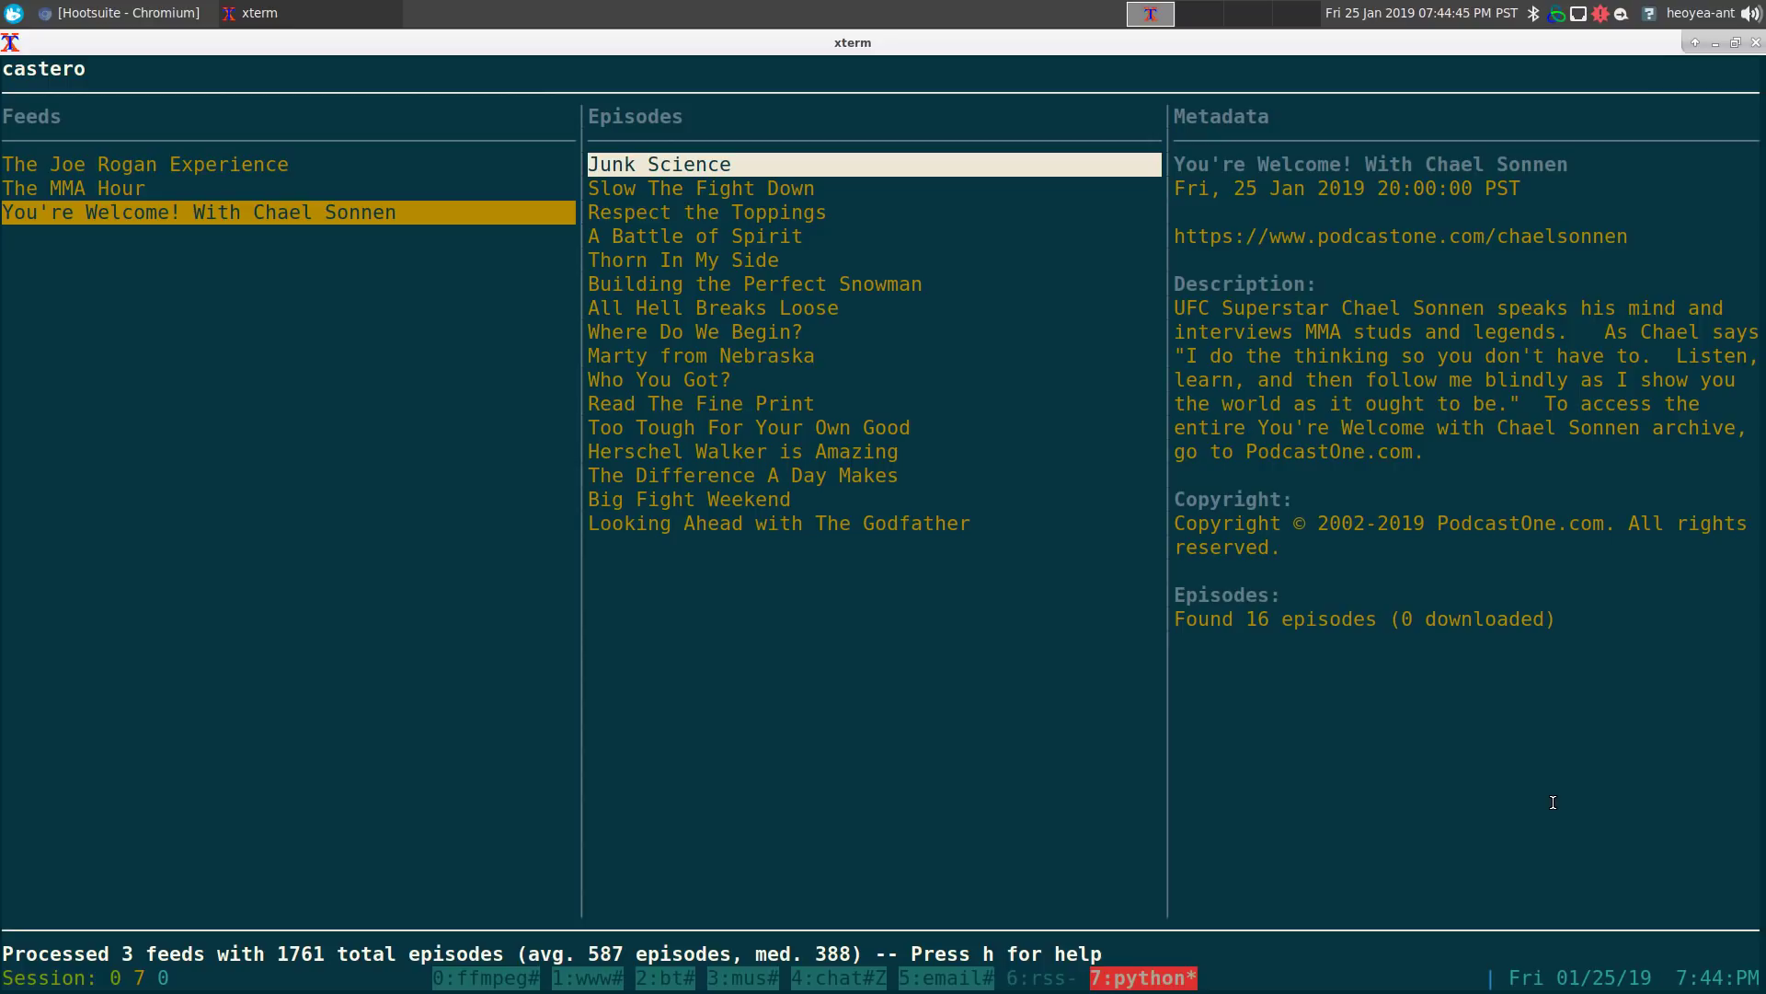
key("Right")
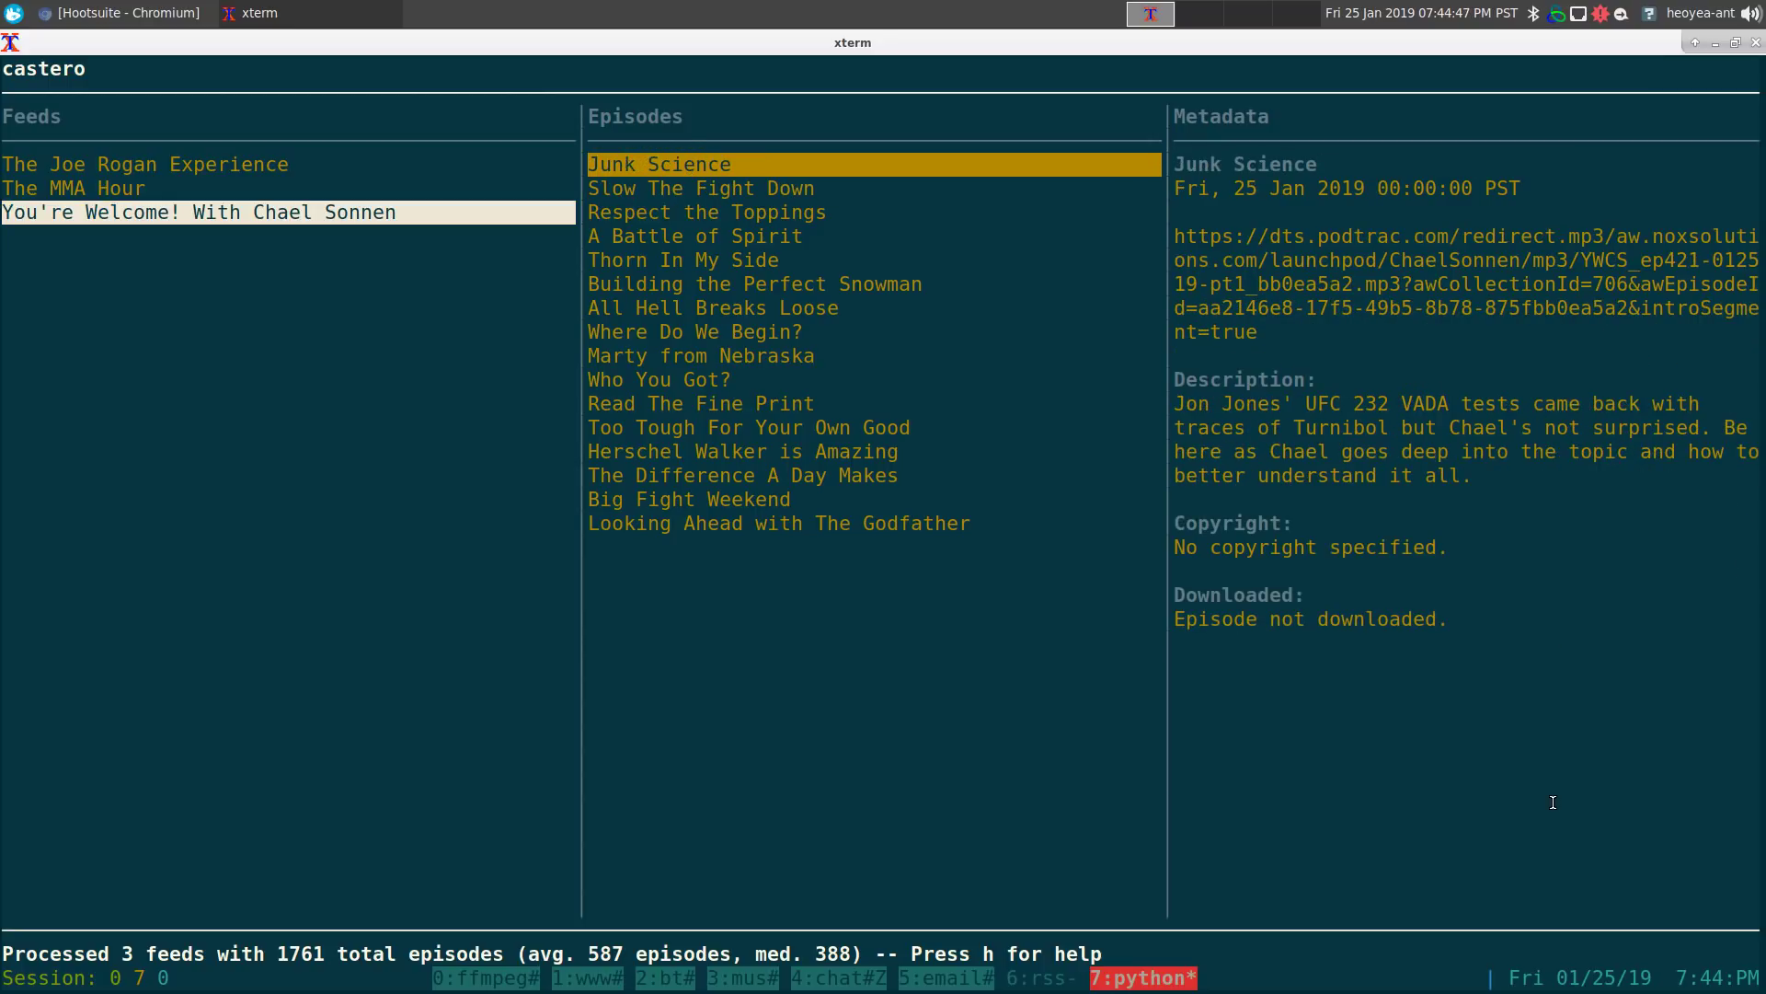
key("Return")
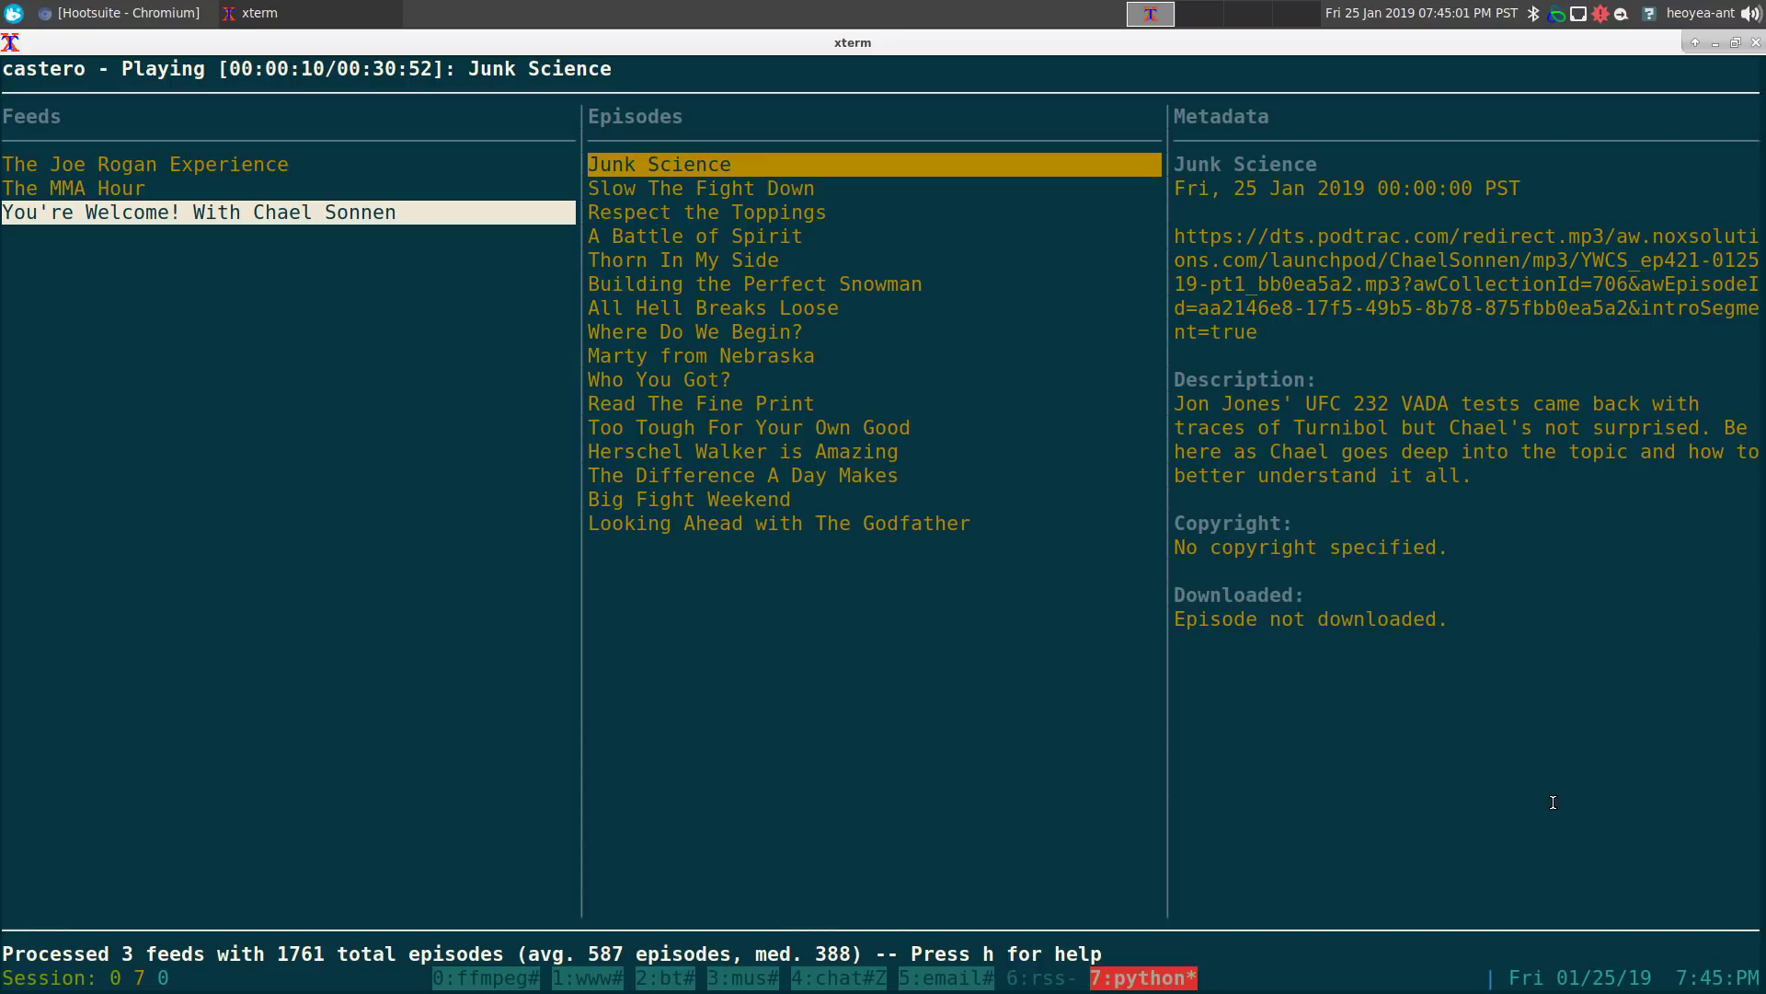
Step: Browse the feed's other episodes and examine their metadata and descriptions
key("Down")
key("Down")
key("Down")
key("Up")
key("Up")
key("Up")
key("Down")
key("Down")
key("Down")
key("Down")
key("Down")
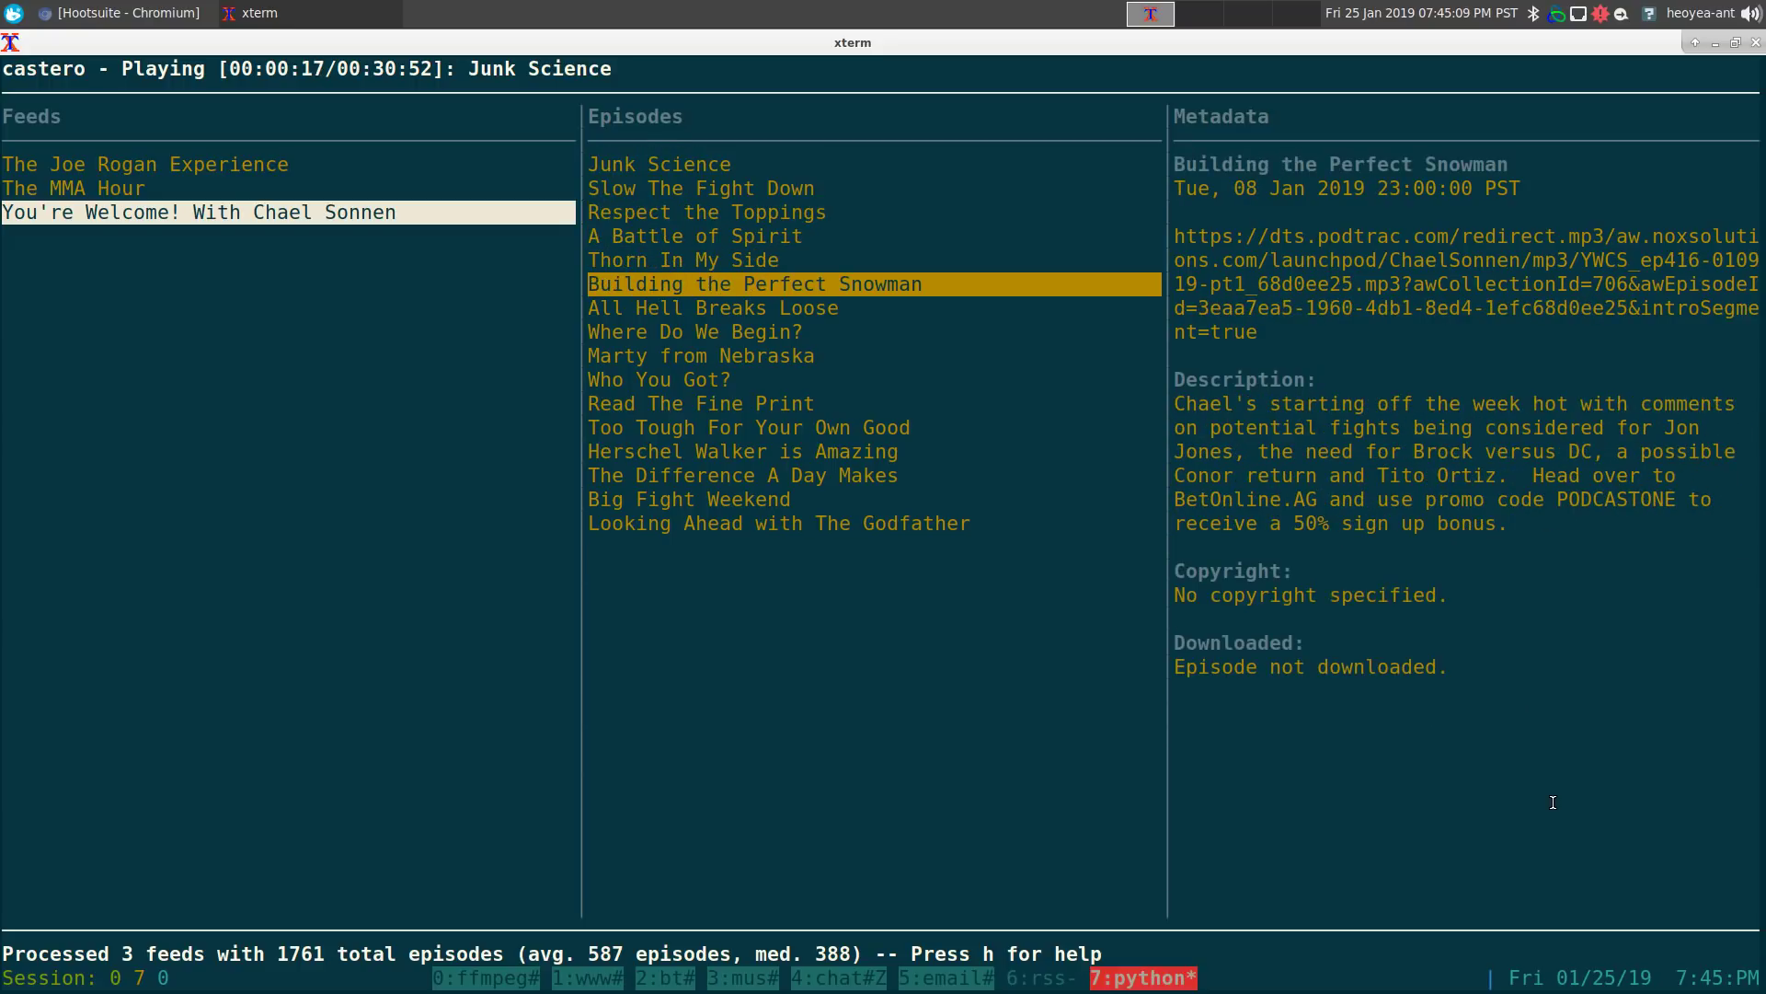
key("Left")
key("Right")
key("Left")
key("Right")
key("Up")
key("Up")
key("Up")
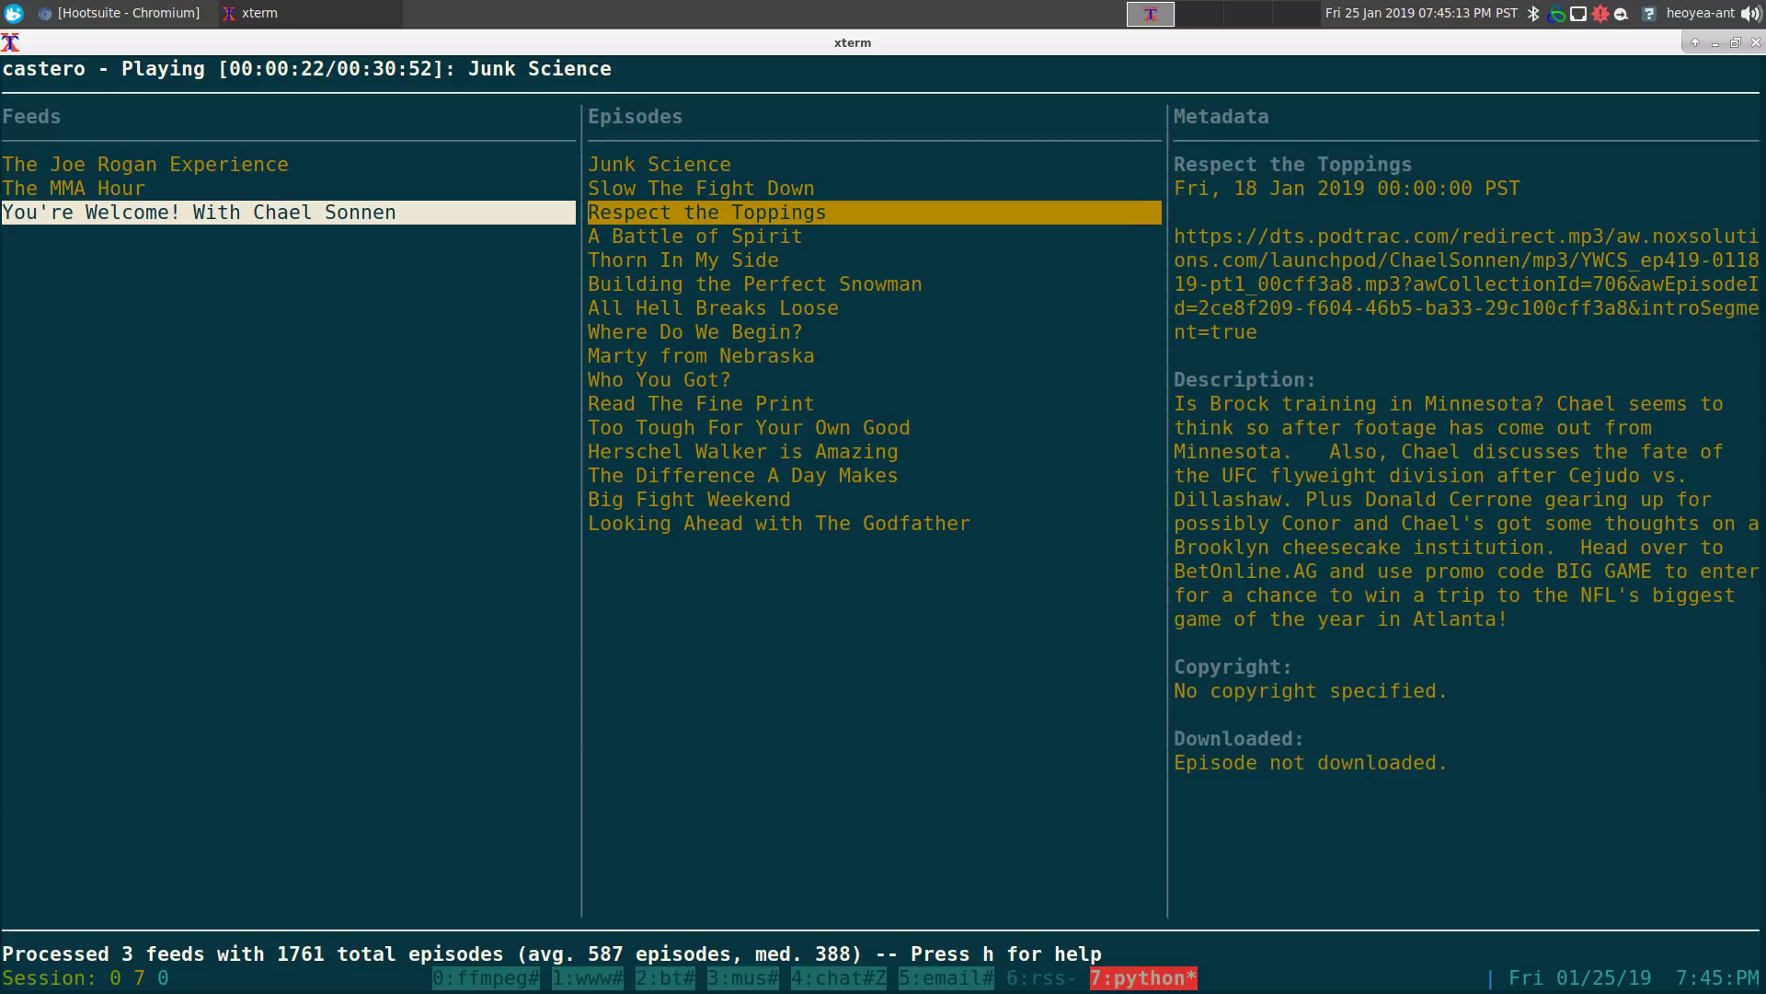
key("Down")
key("Down")
key("Down")
key("Down")
key("Down")
key("Down")
key("Up")
key("Up")
key("Up")
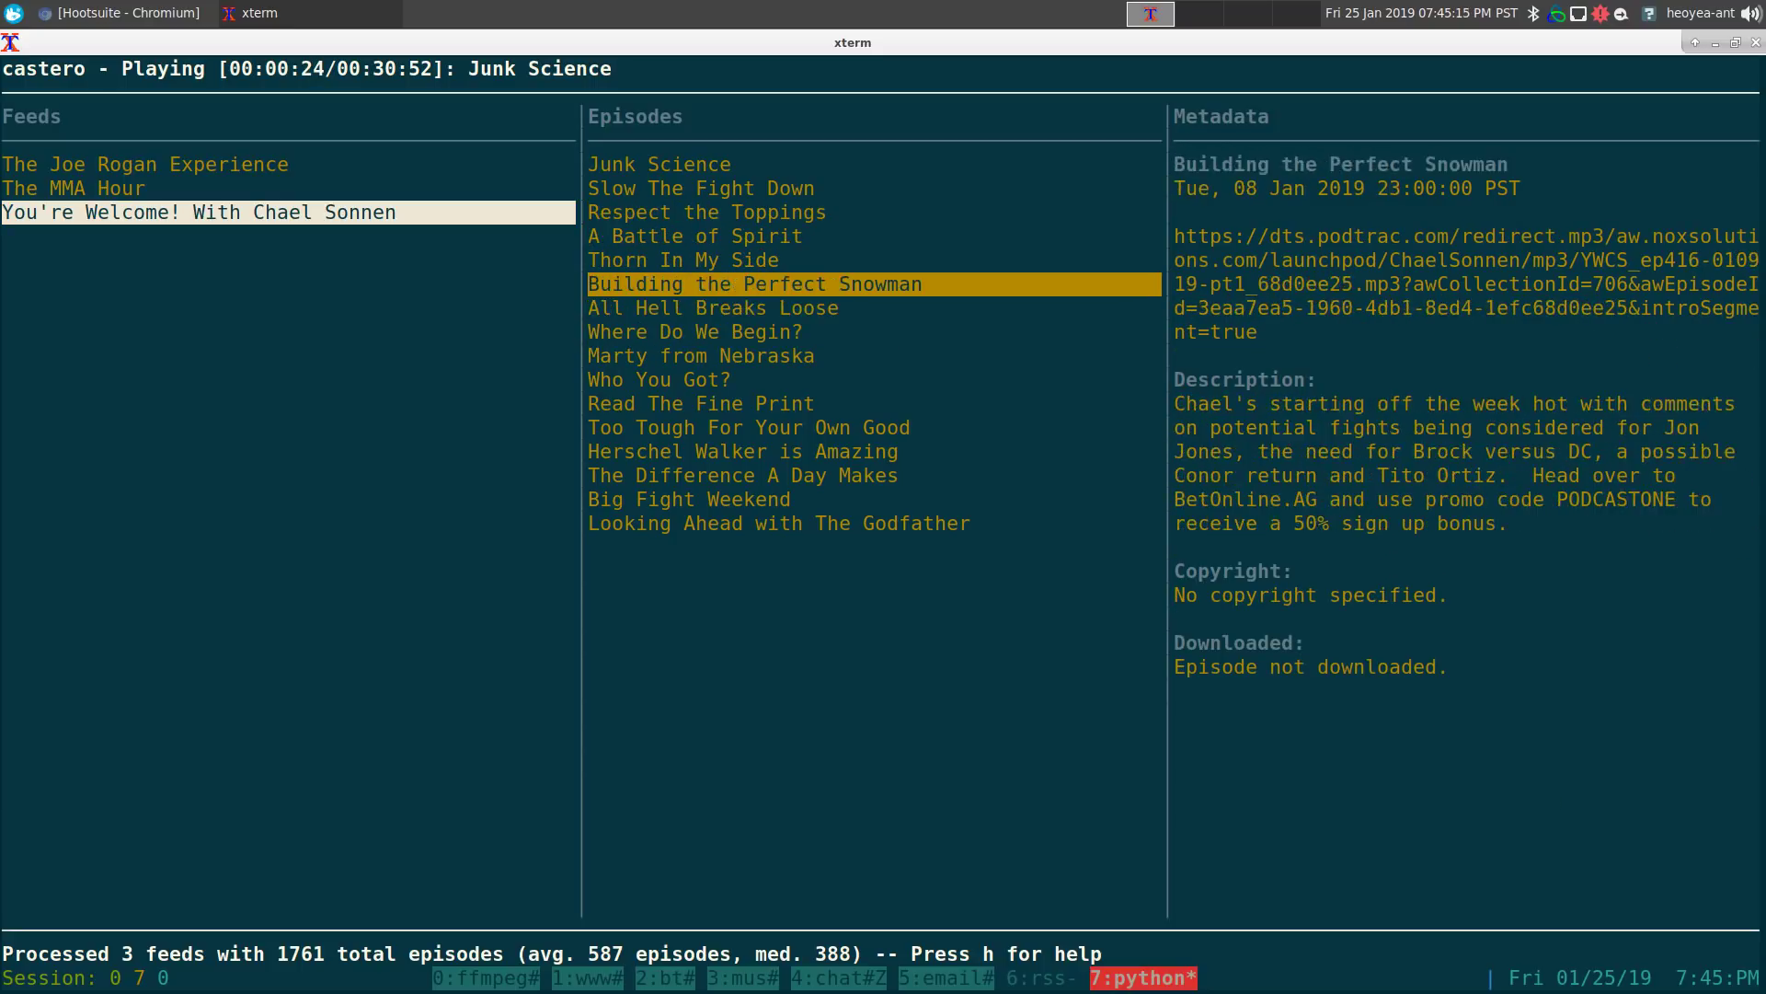
key("Up")
key("Up")
key("Down")
key("Down")
key("Up")
key("Up")
key("Up")
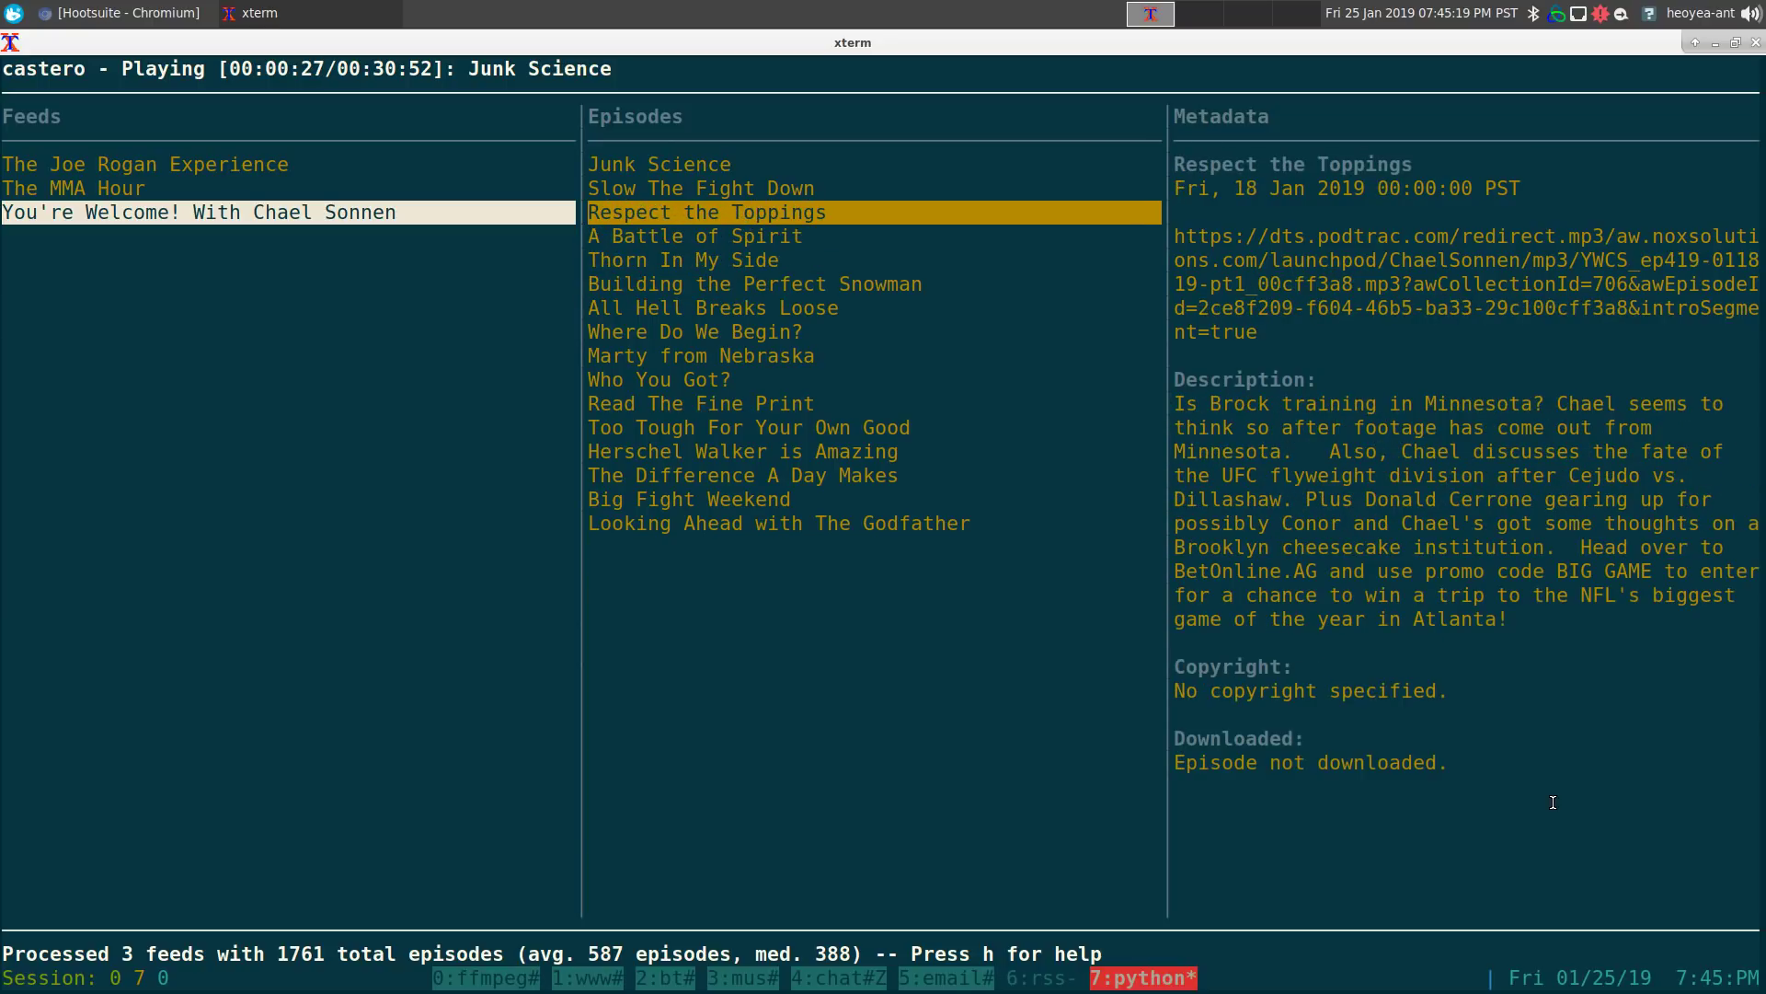
Step: Download the episode "Thorn In My Side" for offline playback and check the download progress
key("Down")
key("Up")
key("Down")
key("Down")
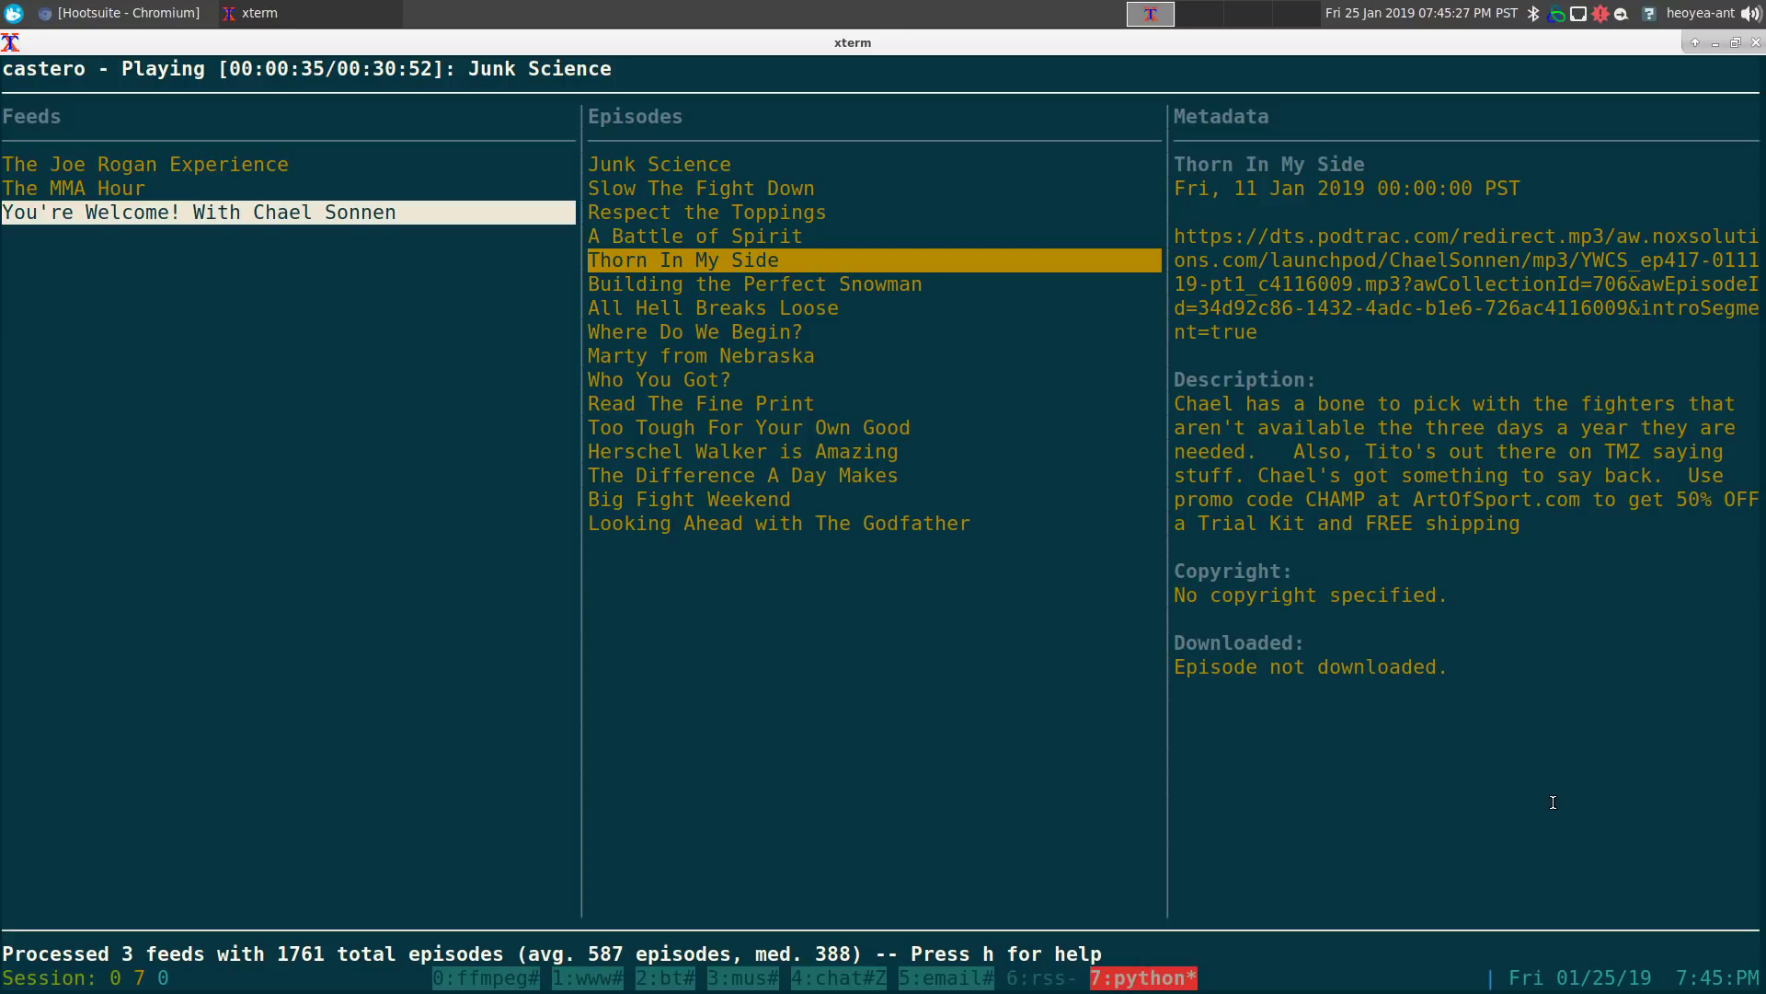
key("d")
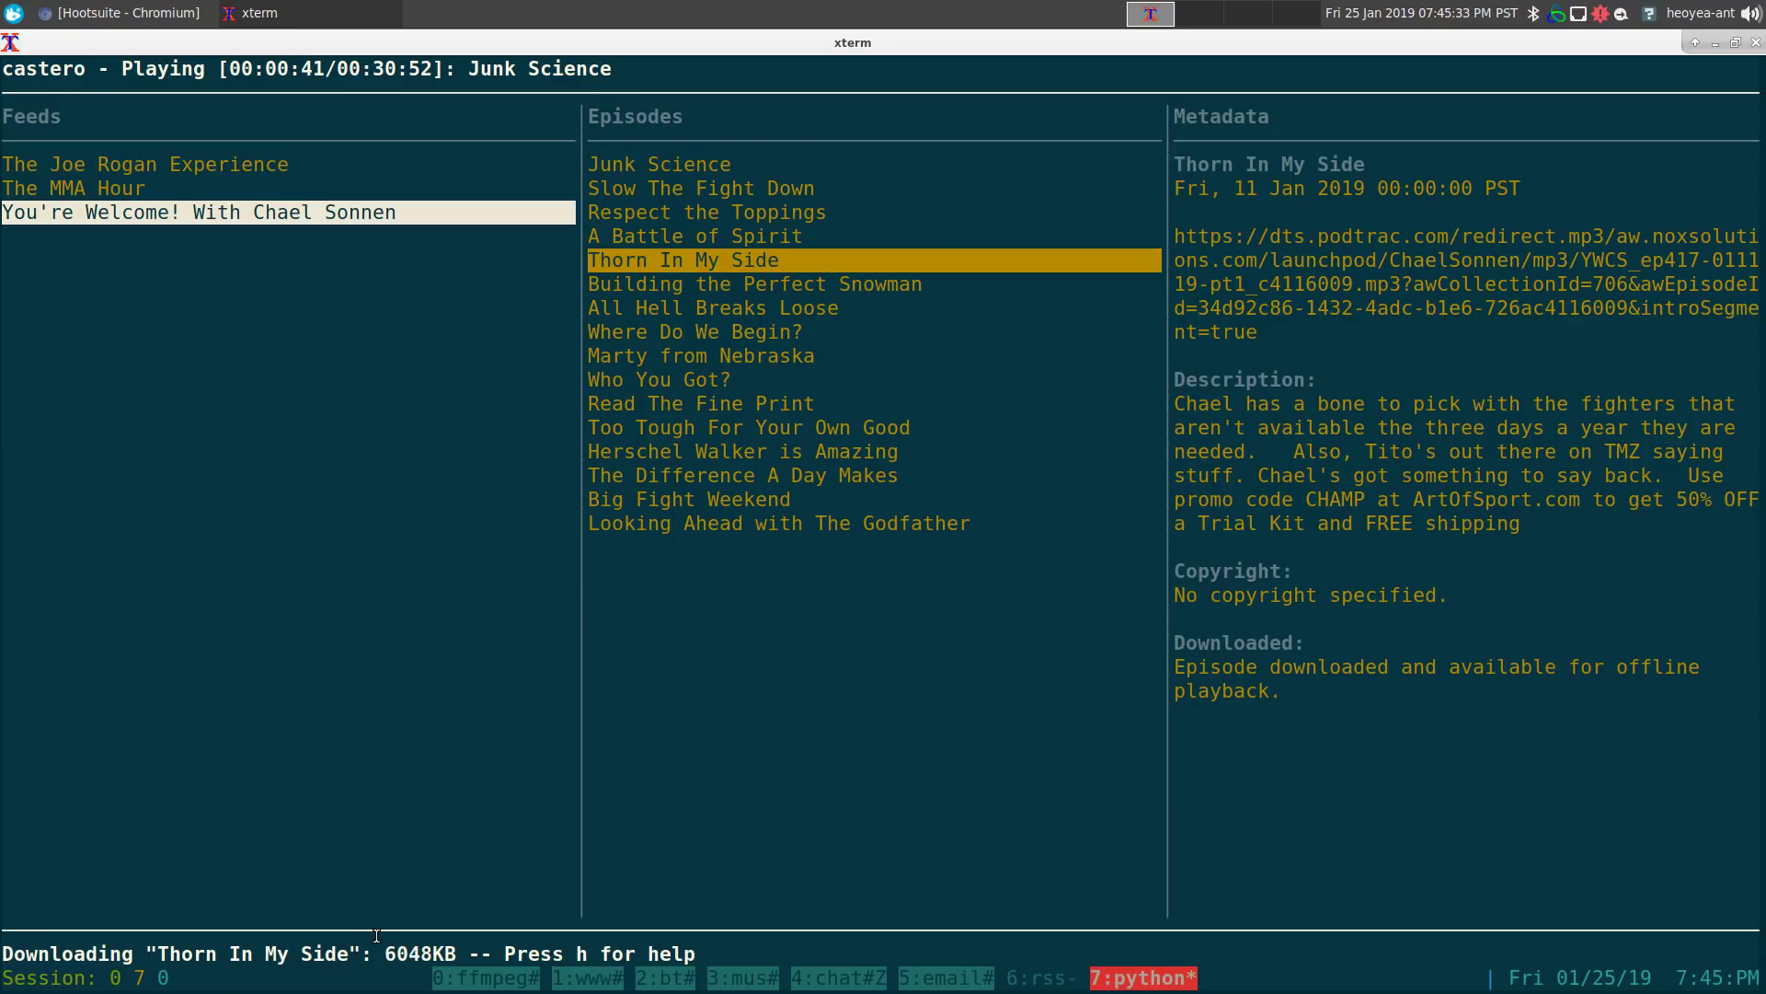
left_click_drag(230, 955, 610, 964)
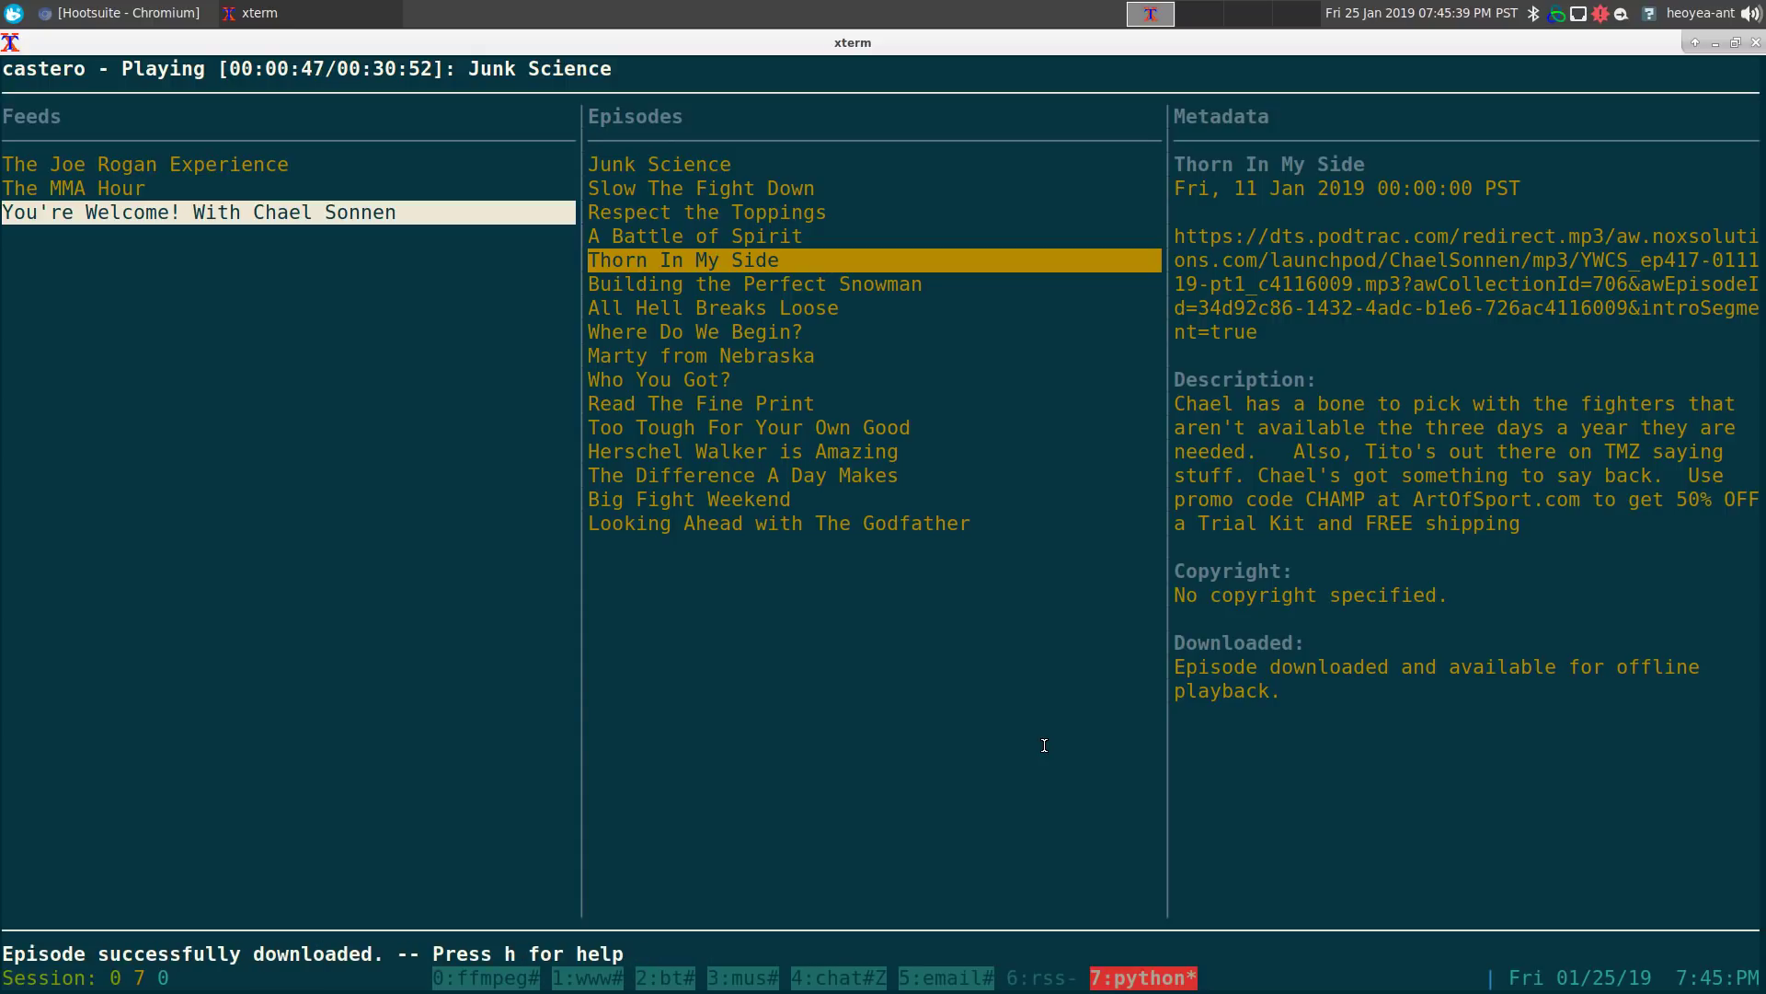
Step: Reload the podcast feeds to refresh the episode list
key("Up")
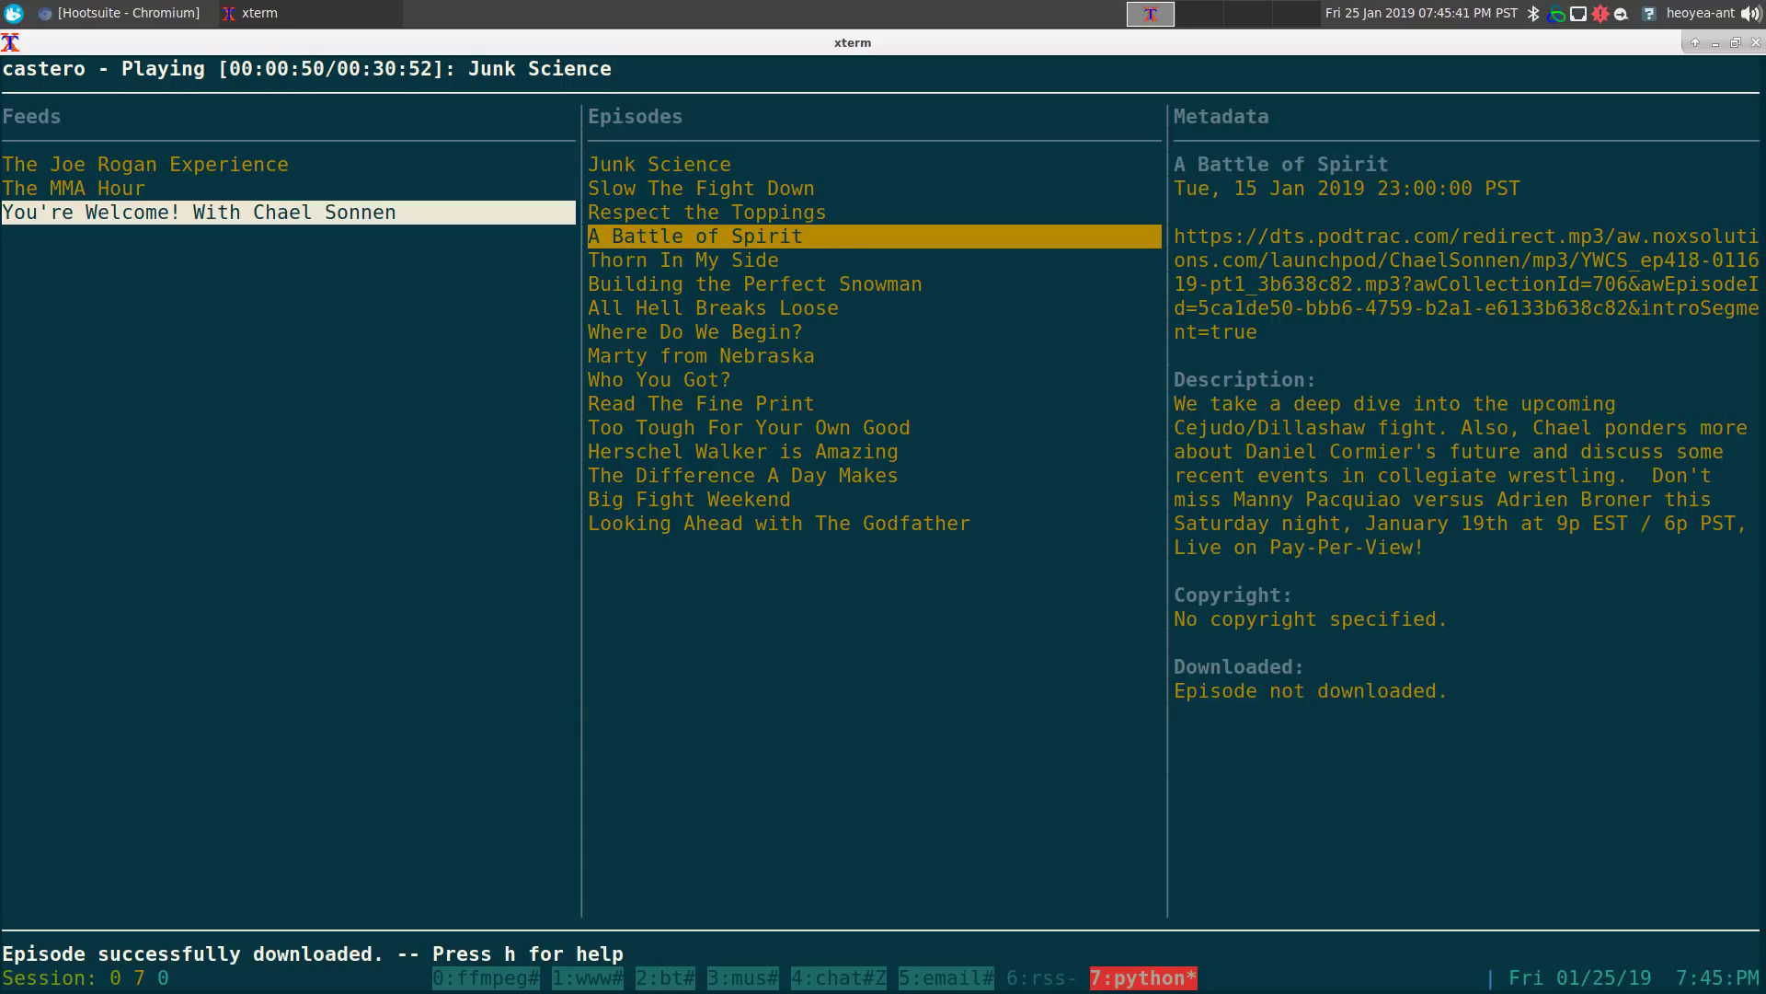
key("Down")
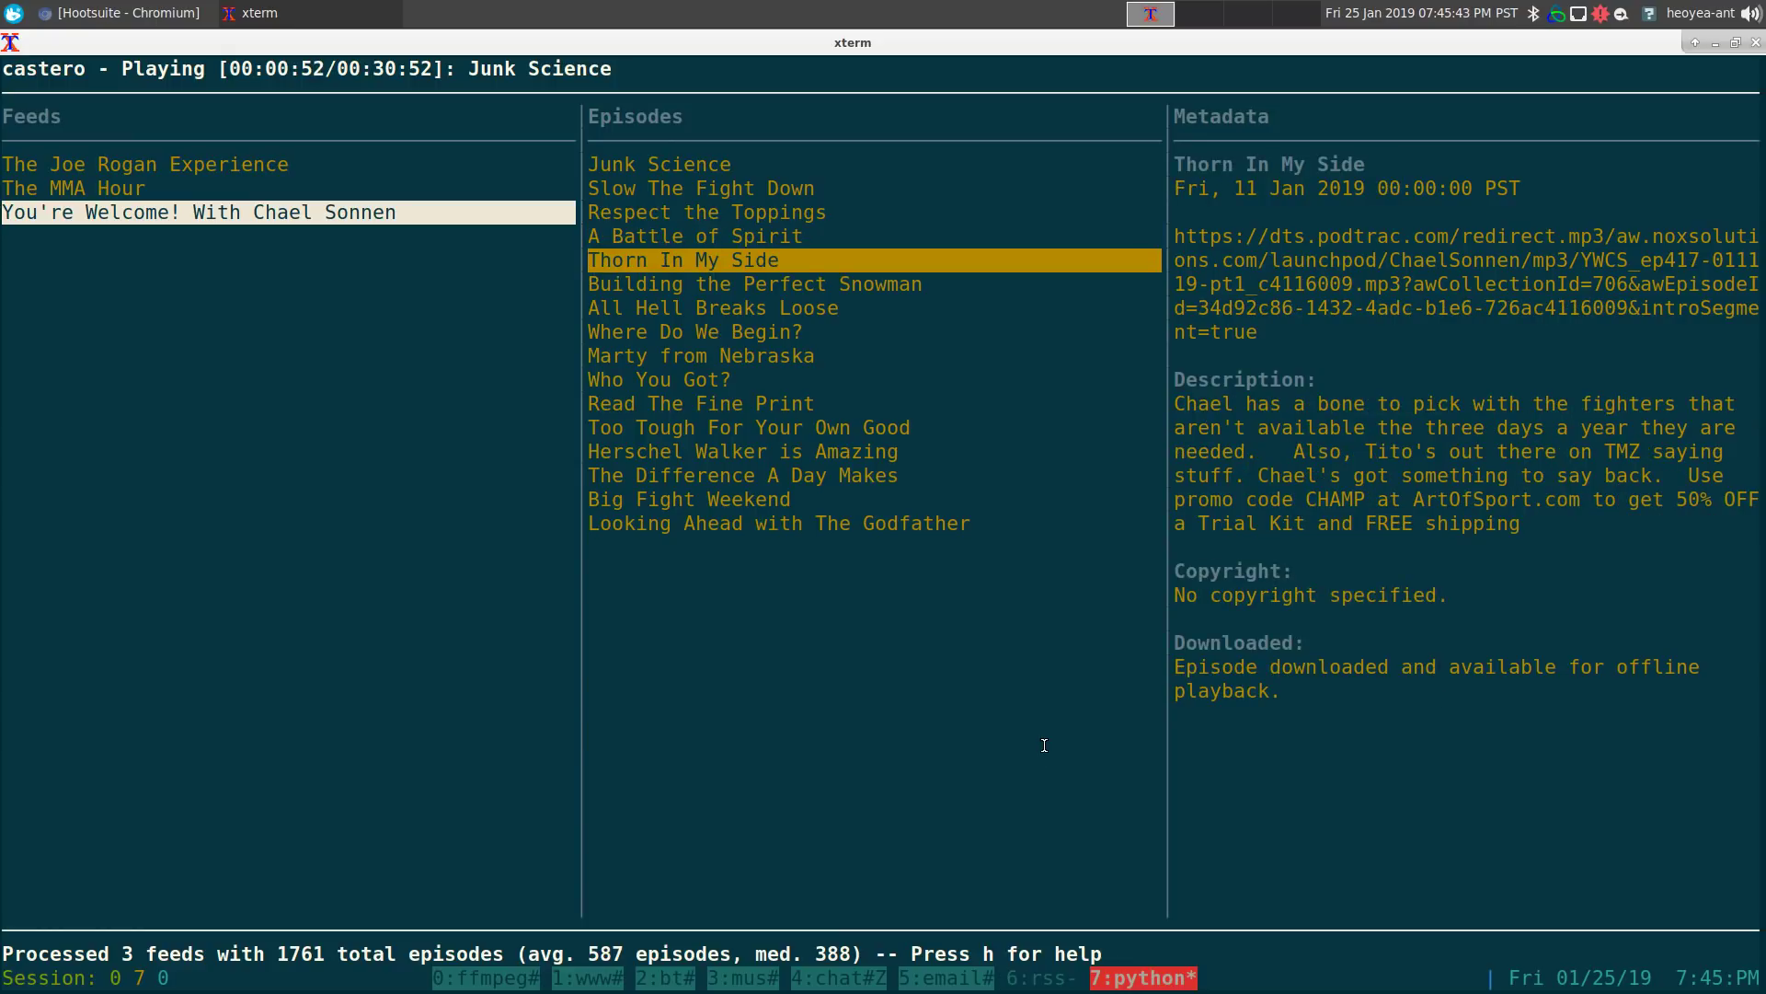
key("r")
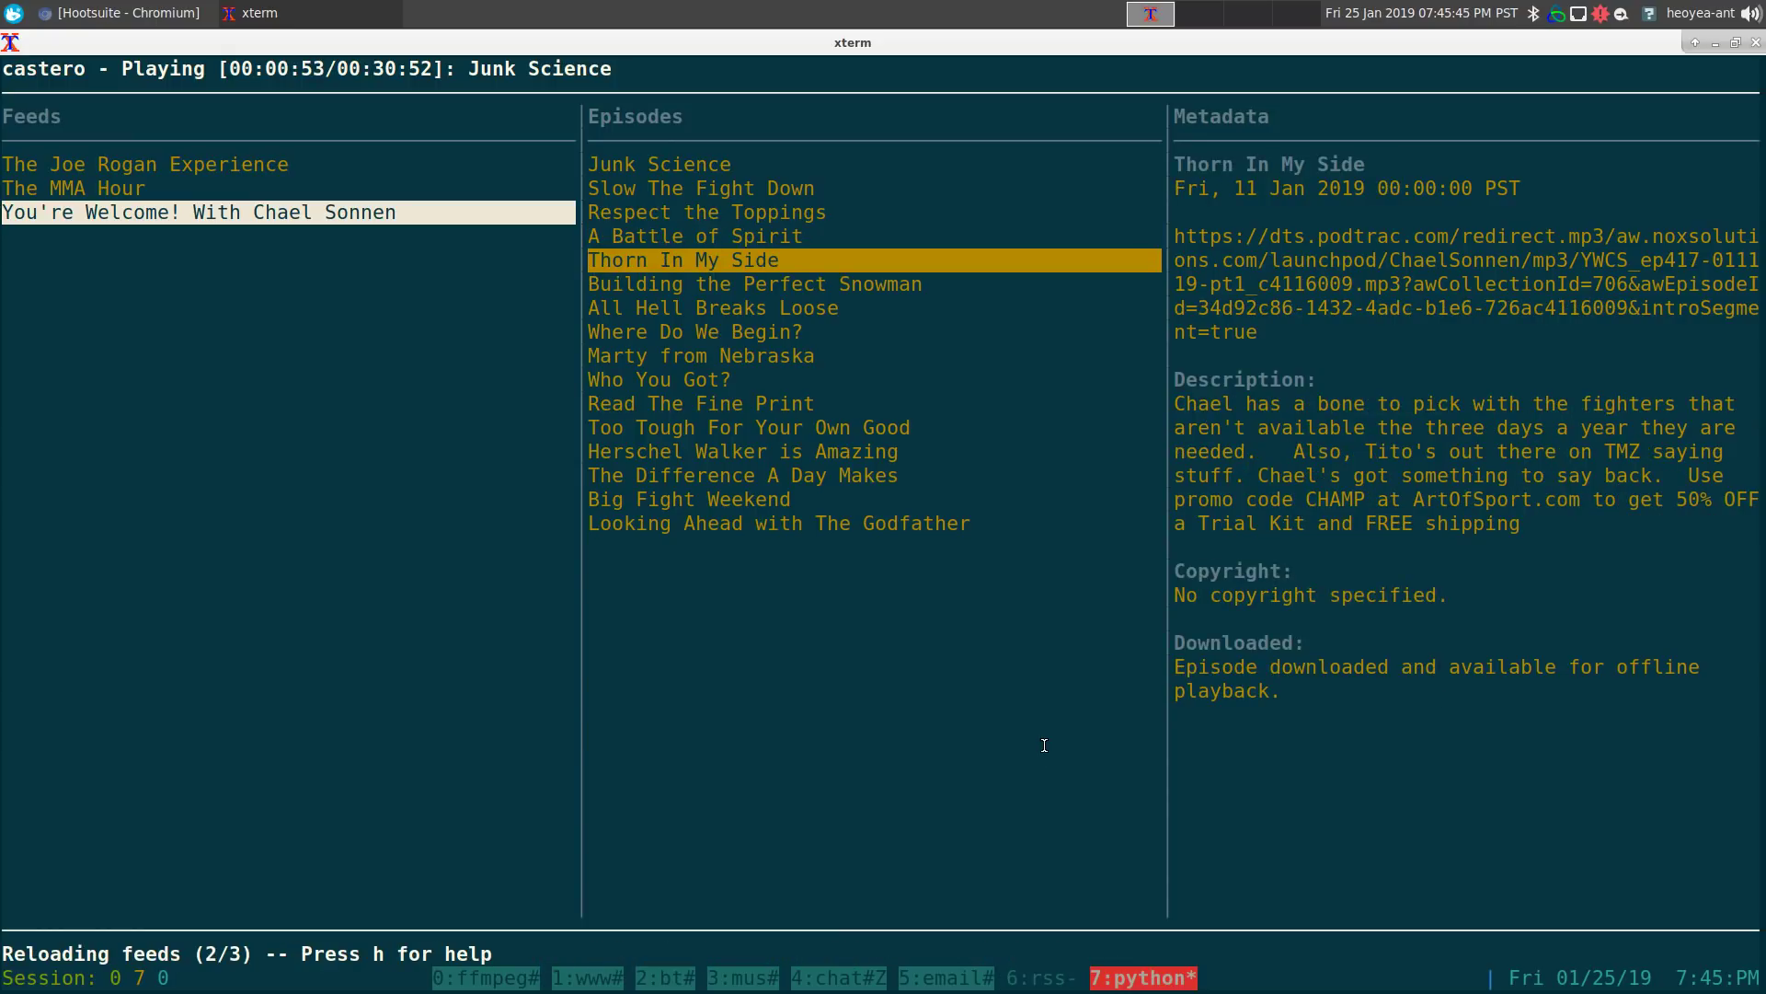
Step: Select the downloaded episode "Thorn In My Side" in the "You're Welcome! With Chael Sonnen" feed
key("Down")
key("Down")
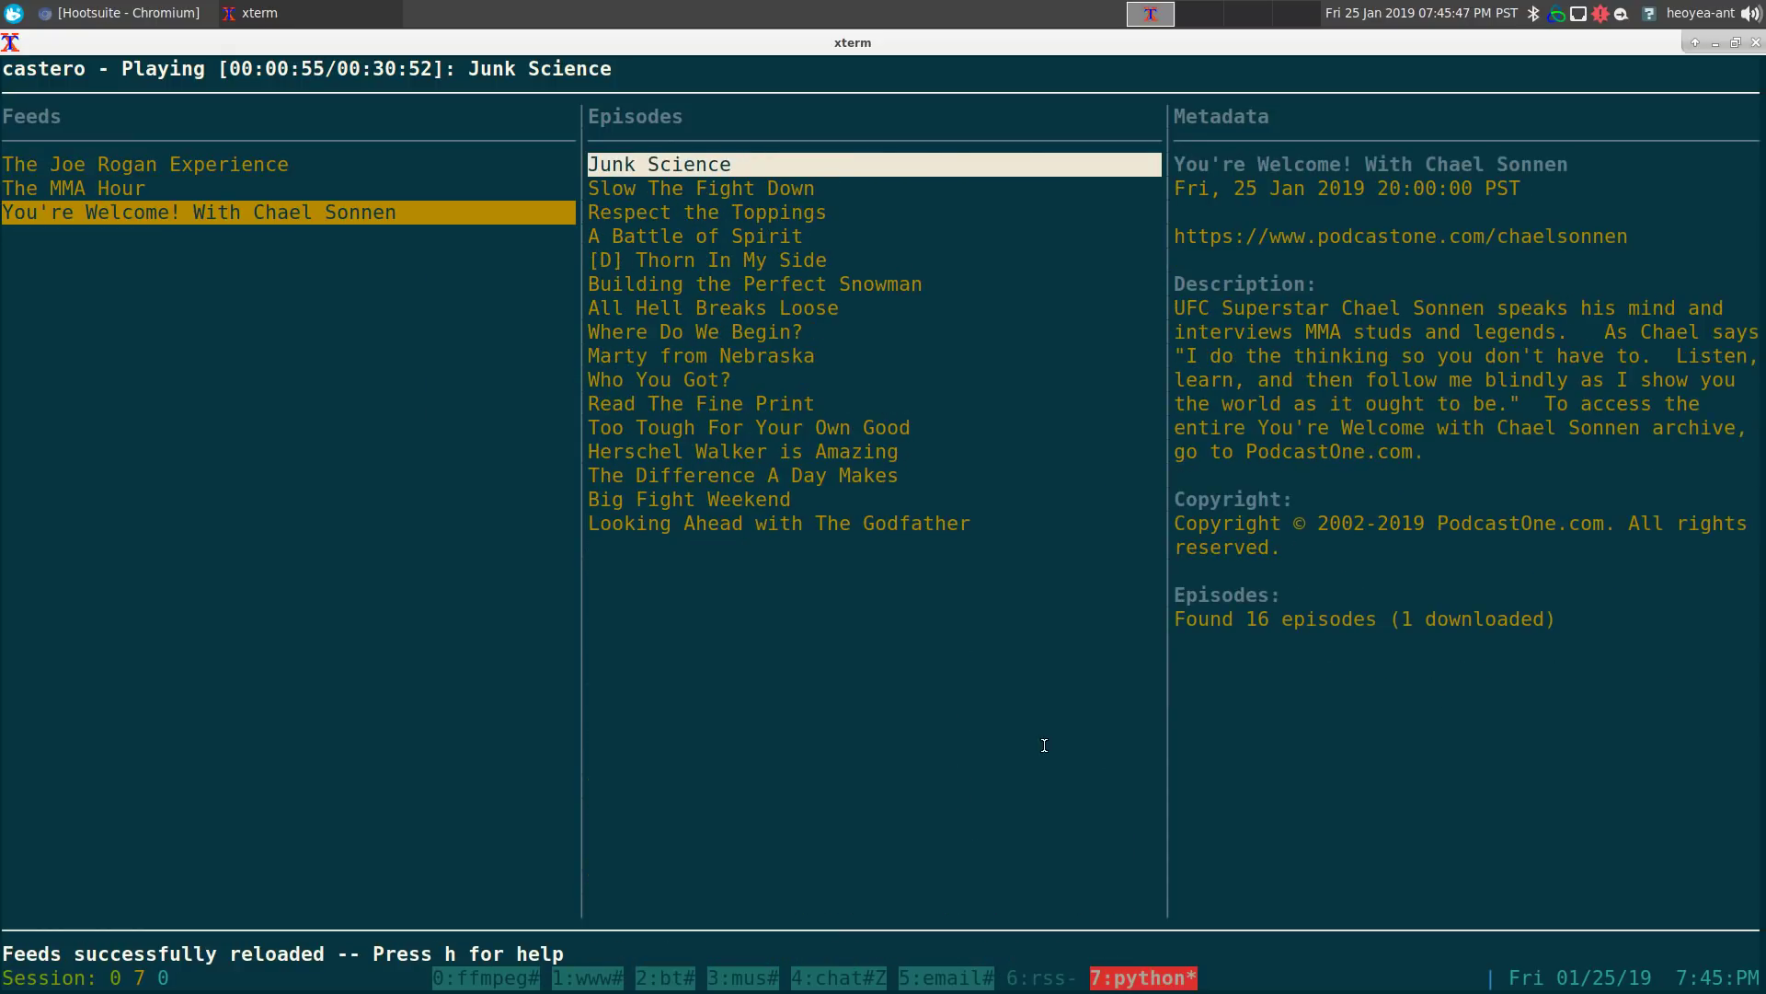
key("Right")
key("Down")
key("Down")
key("Down")
key("Down")
key("Down")
key("Down")
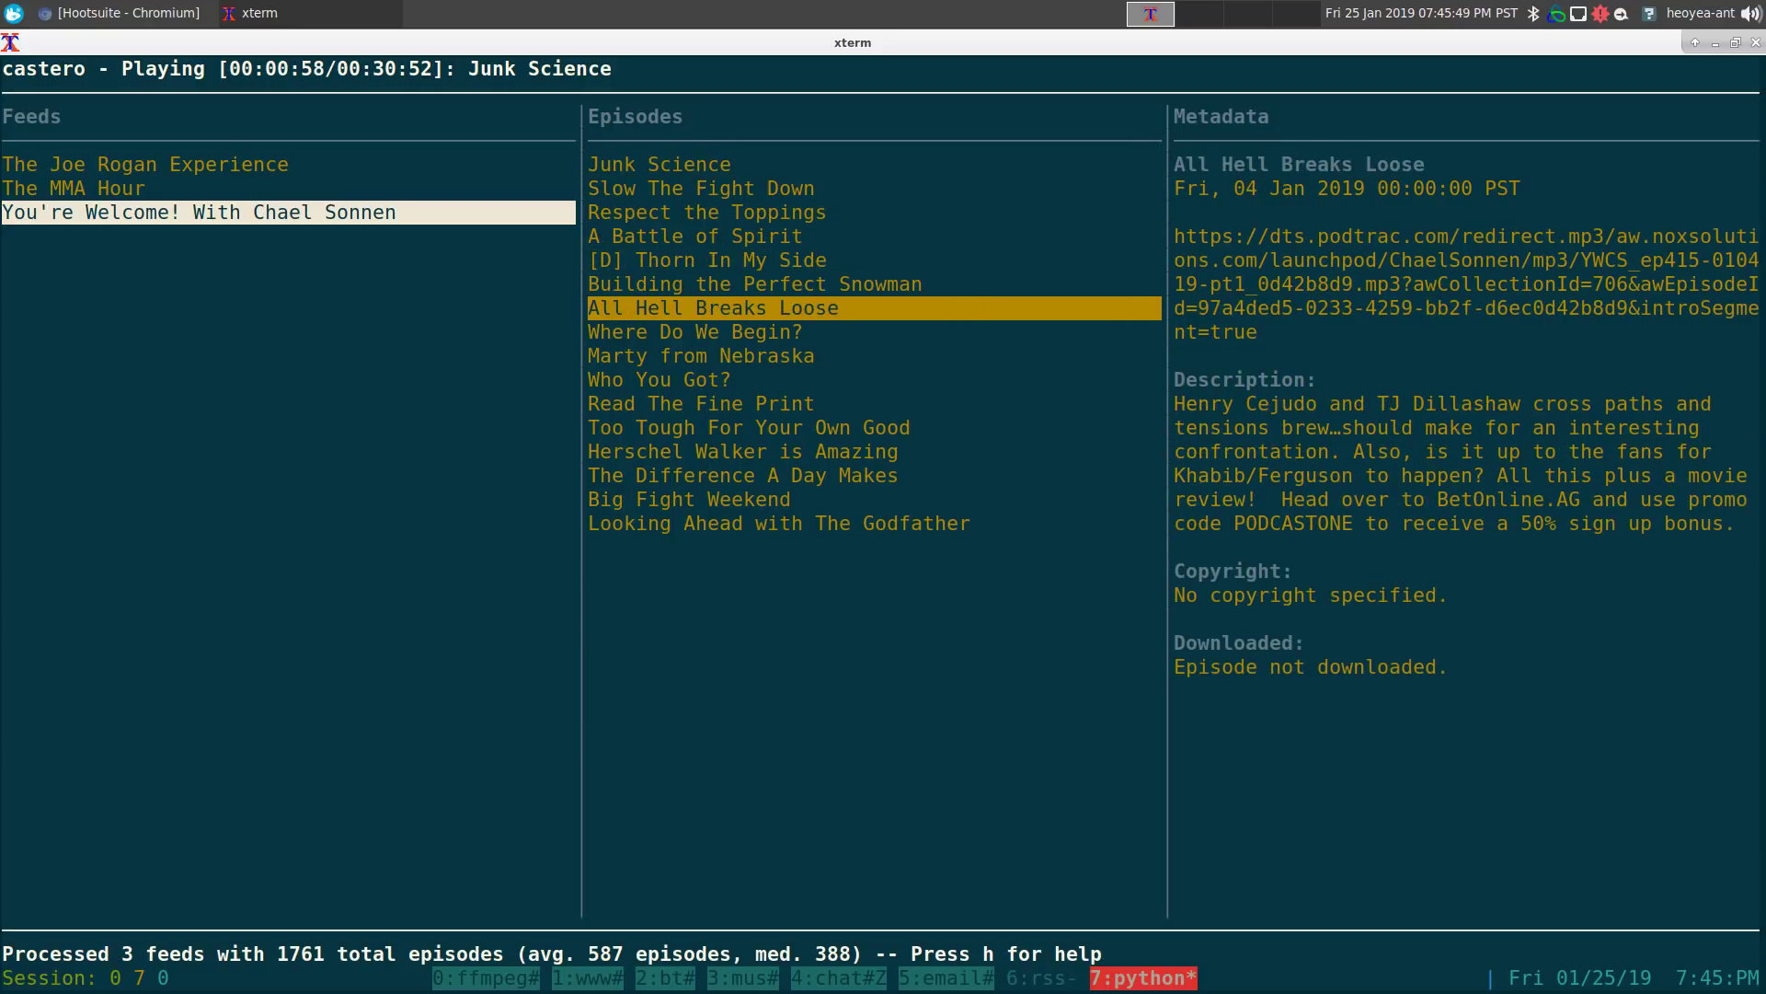
key("Up")
key("Up")
key("Up")
key("Down")
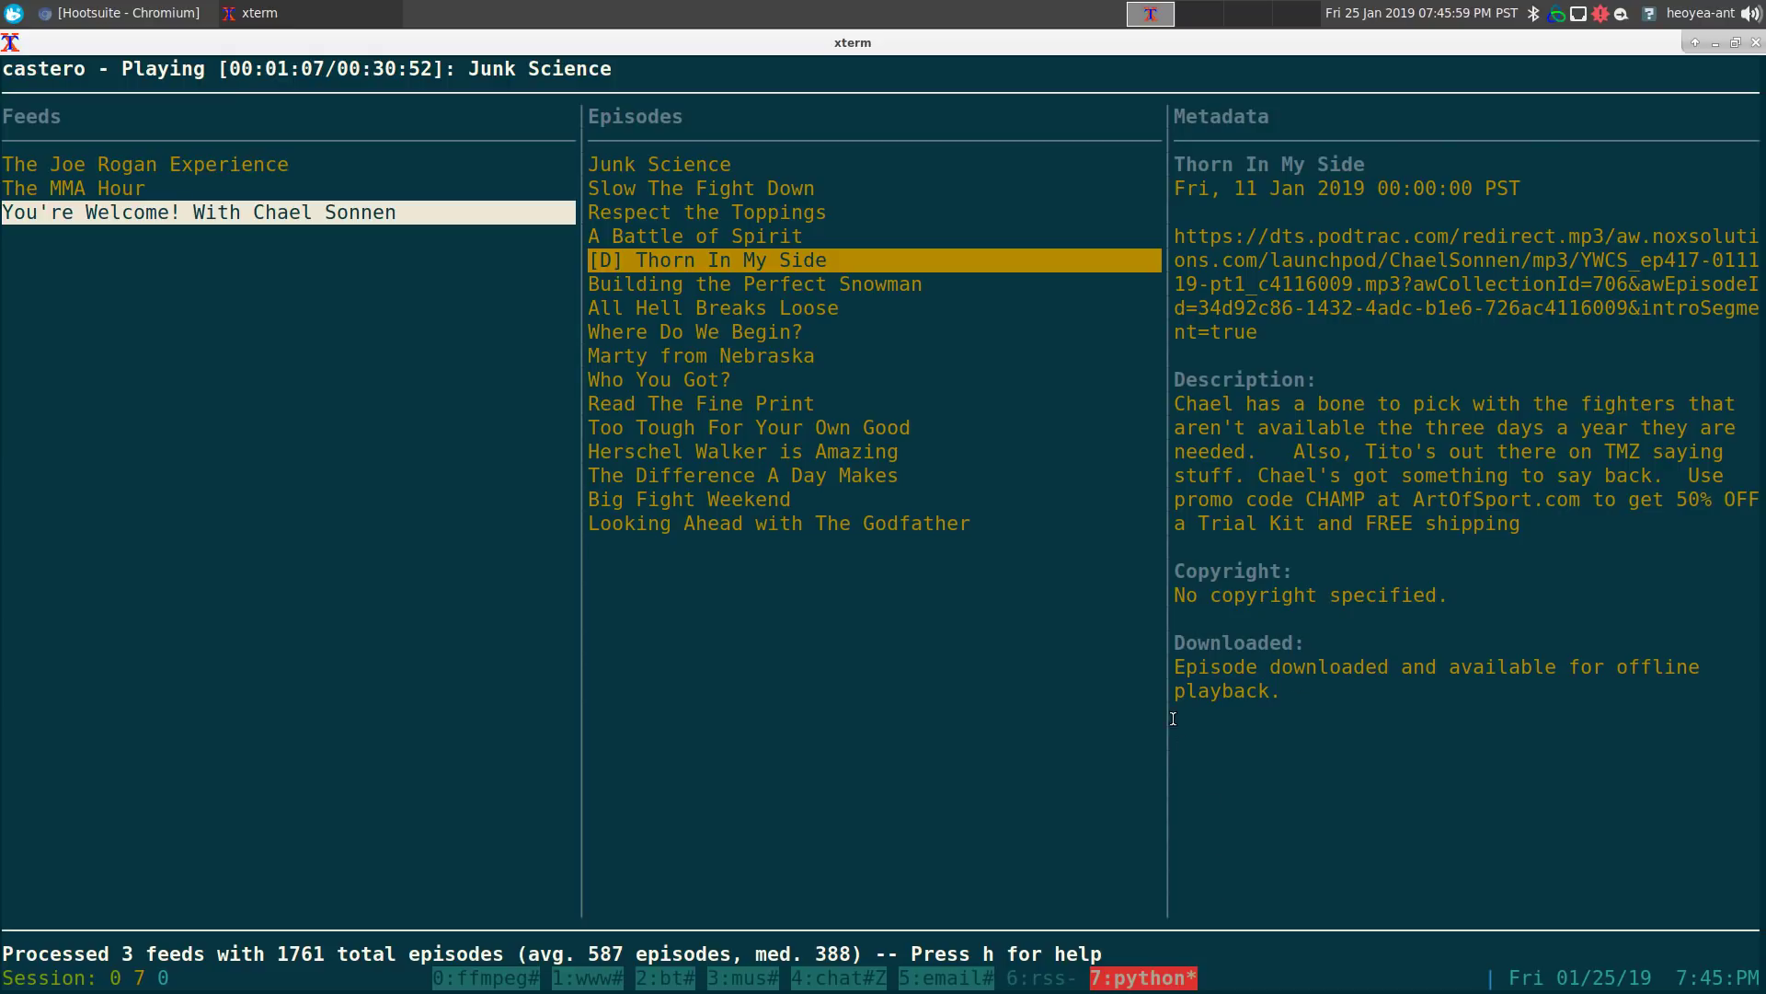
Step: Compare the download status in the metadata of "Thorn In My Side" and "A Battle of Spirit"
left_click_drag(1177, 646, 1380, 664)
left_click(1358, 660)
left_click_drag(1177, 664, 1674, 688)
left_click(1667, 683)
key("Up")
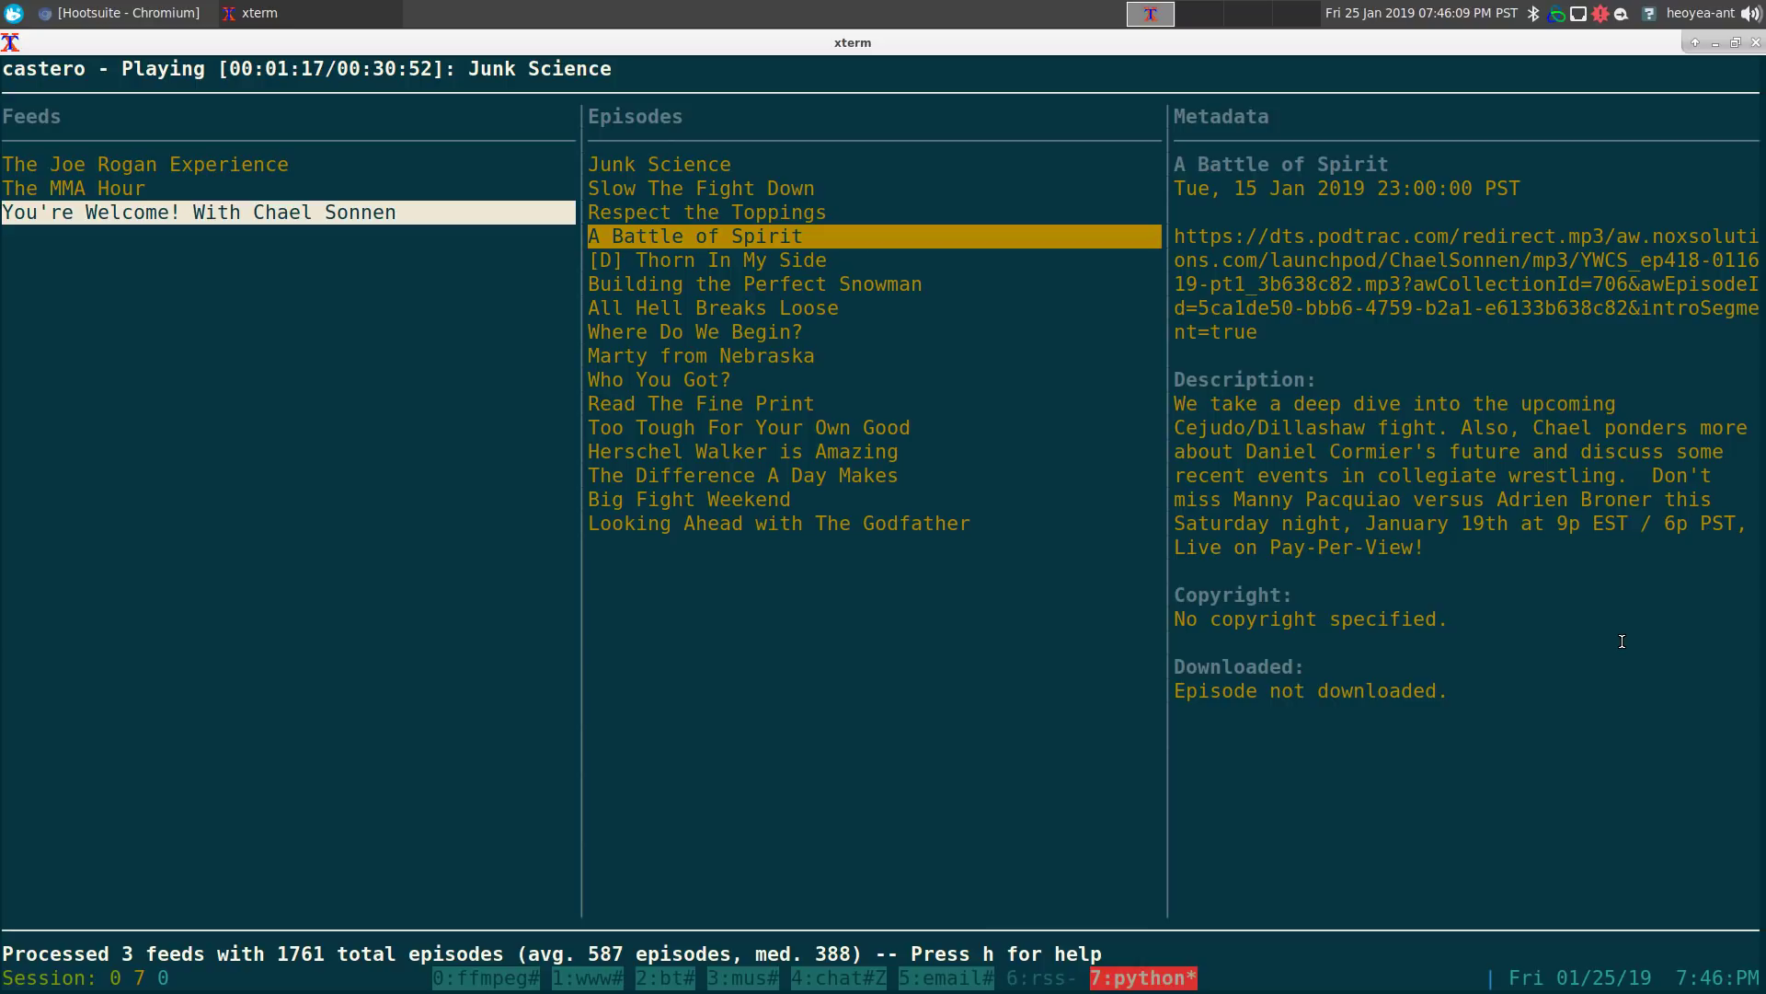
left_click_drag(1176, 688, 1455, 691)
left_click(1481, 688)
Step: Delete the downloaded copy of the episode "Thorn In My Side"
key("Down")
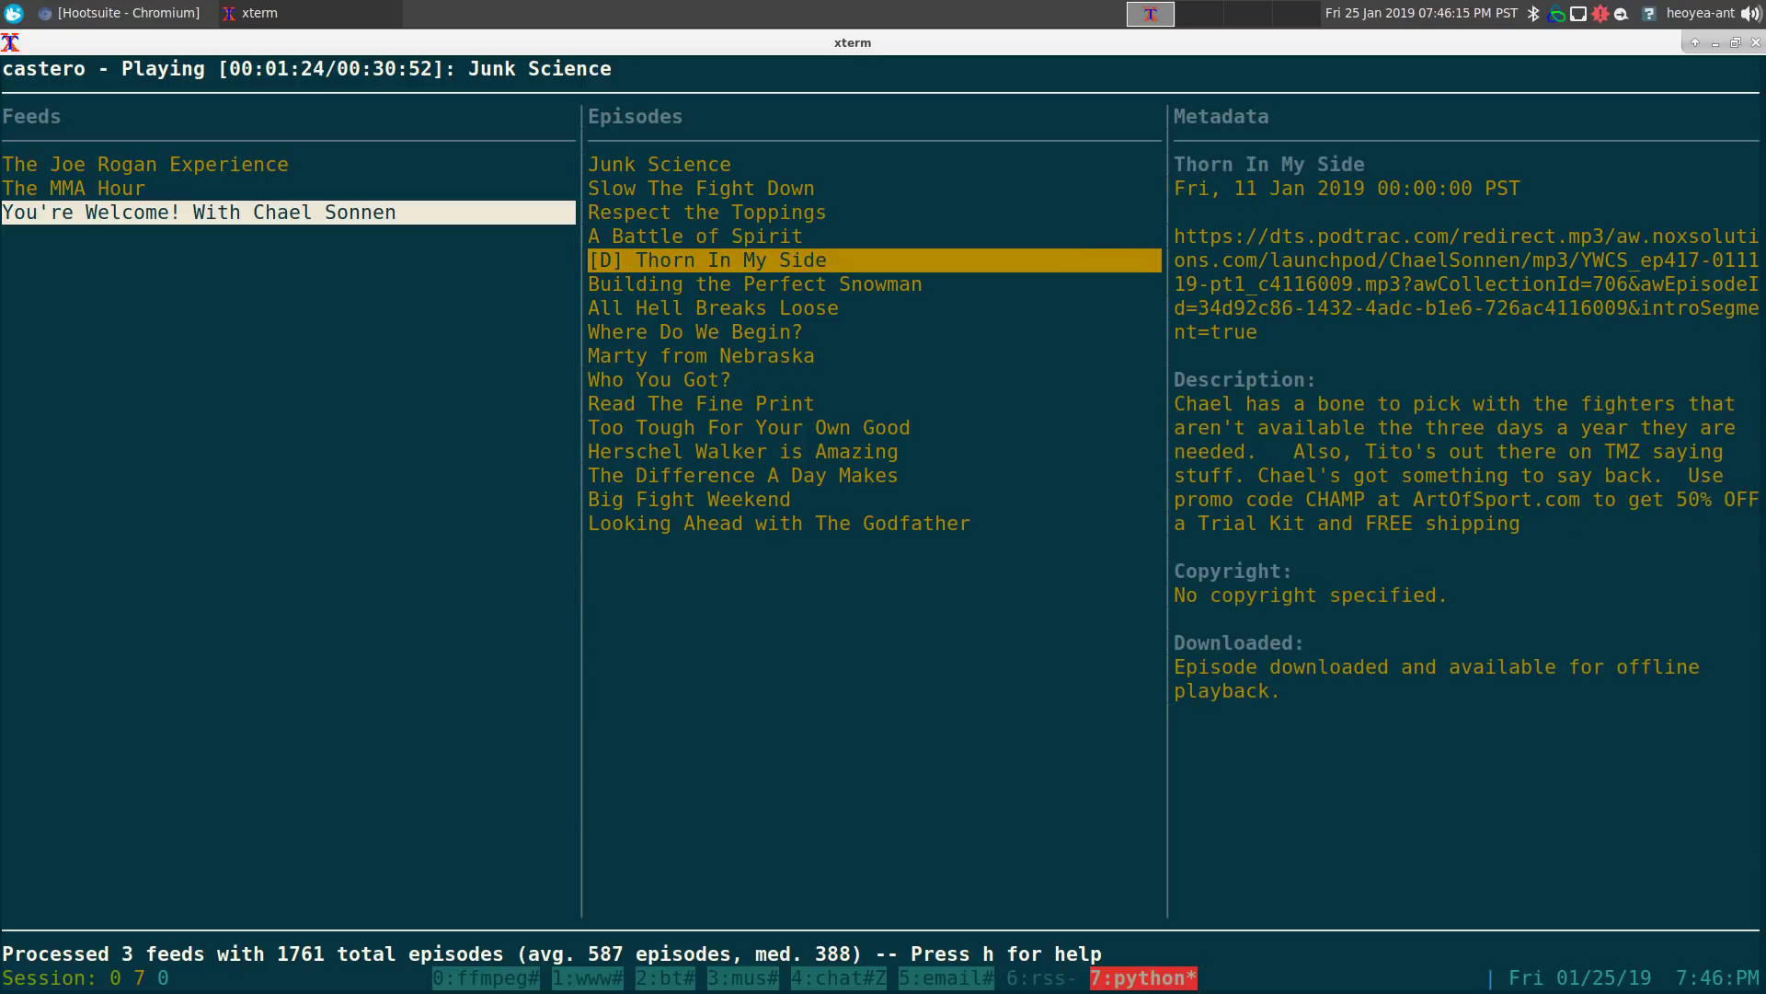
key("d")
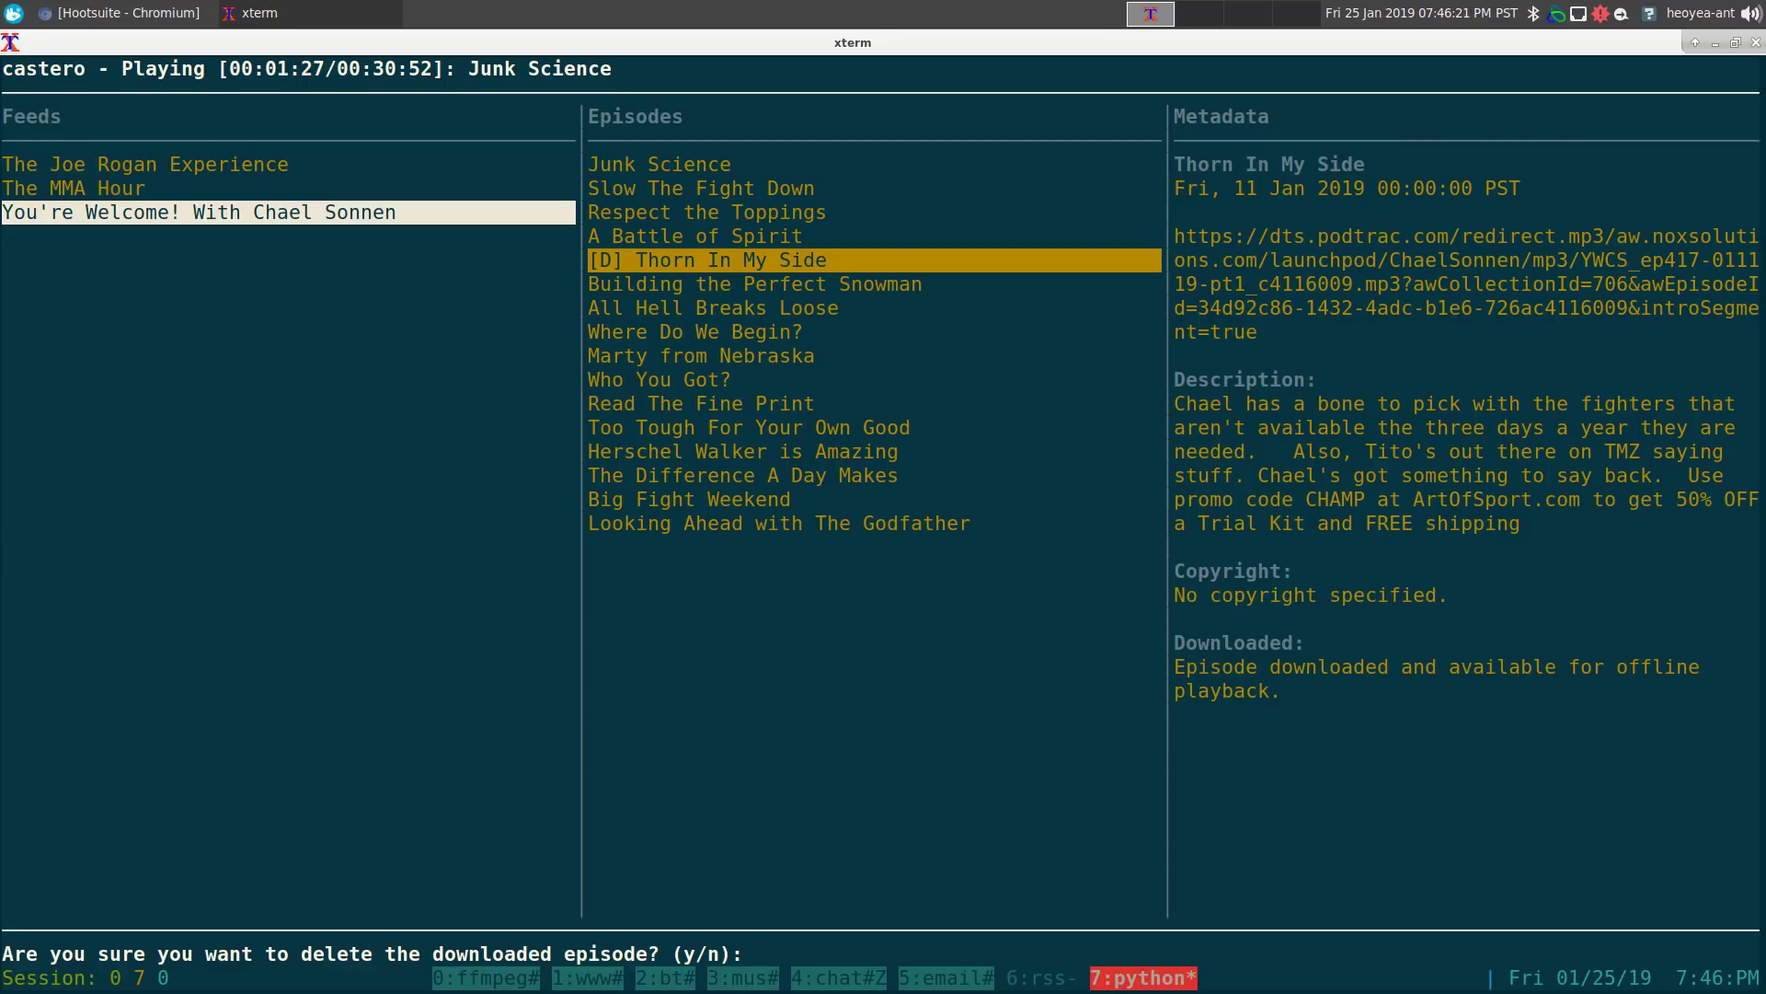
key("y")
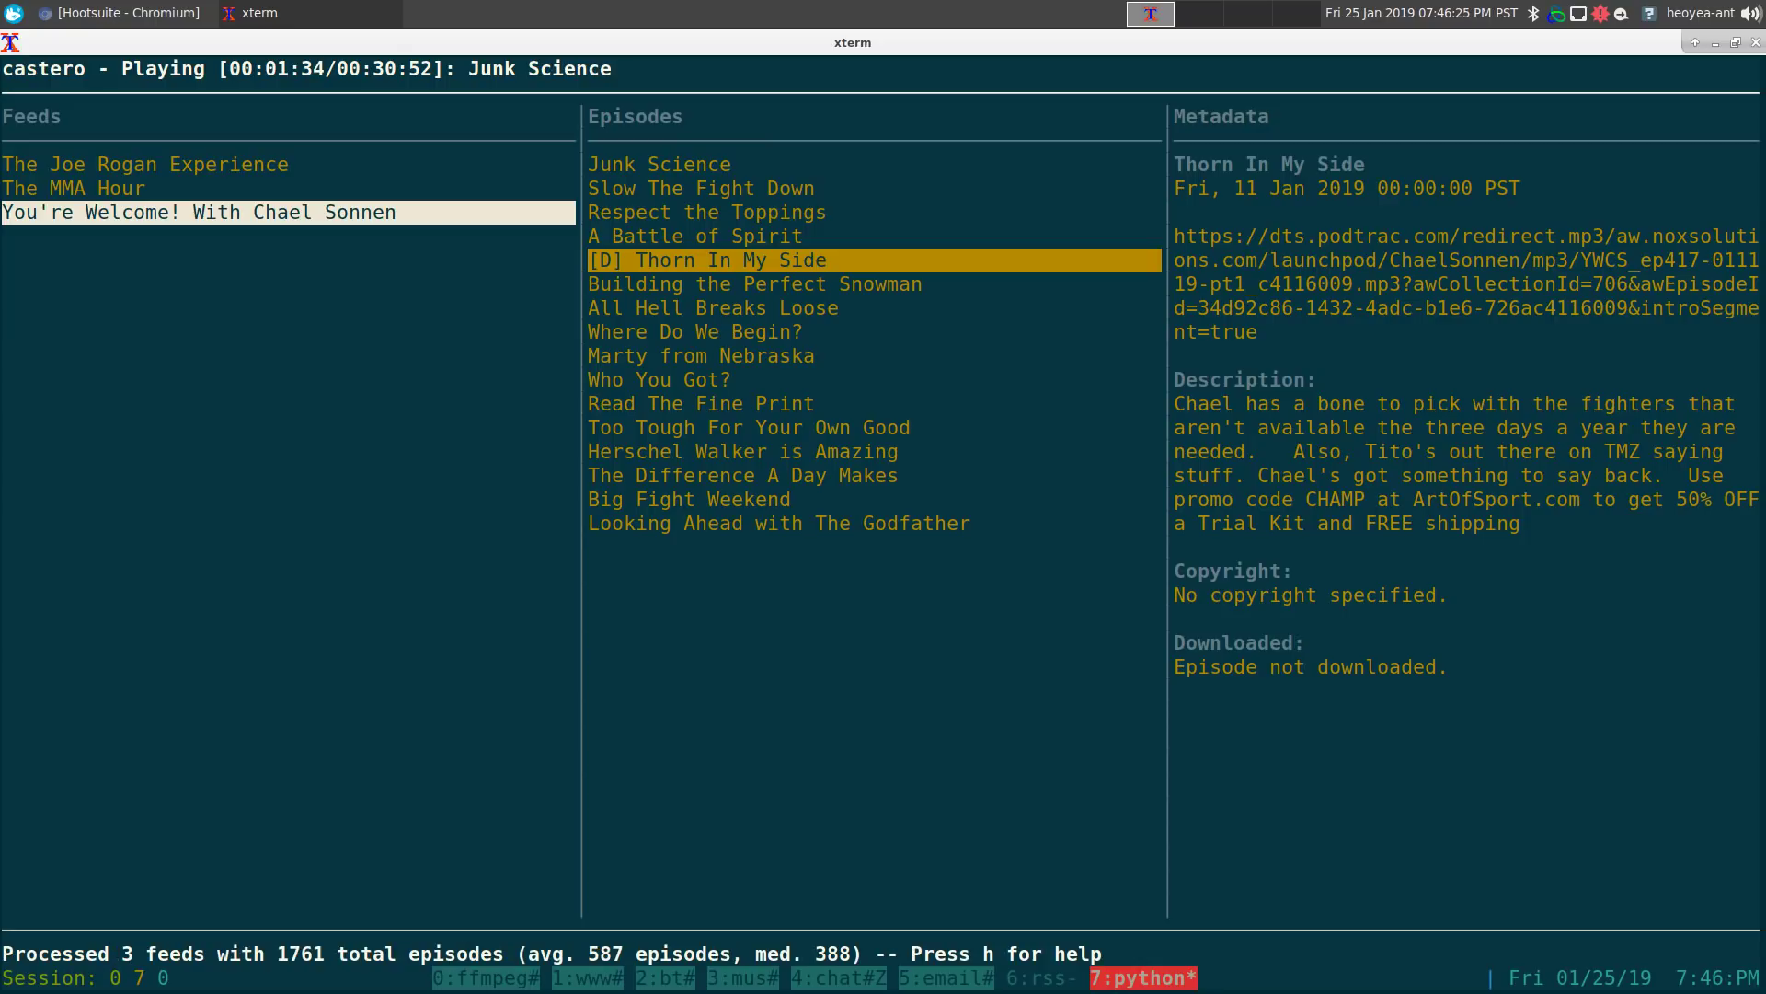
Step: Reload the feeds and select "Slow The Fight Down" in the "You're Welcome! With Chael Sonnen" episode list
key("r")
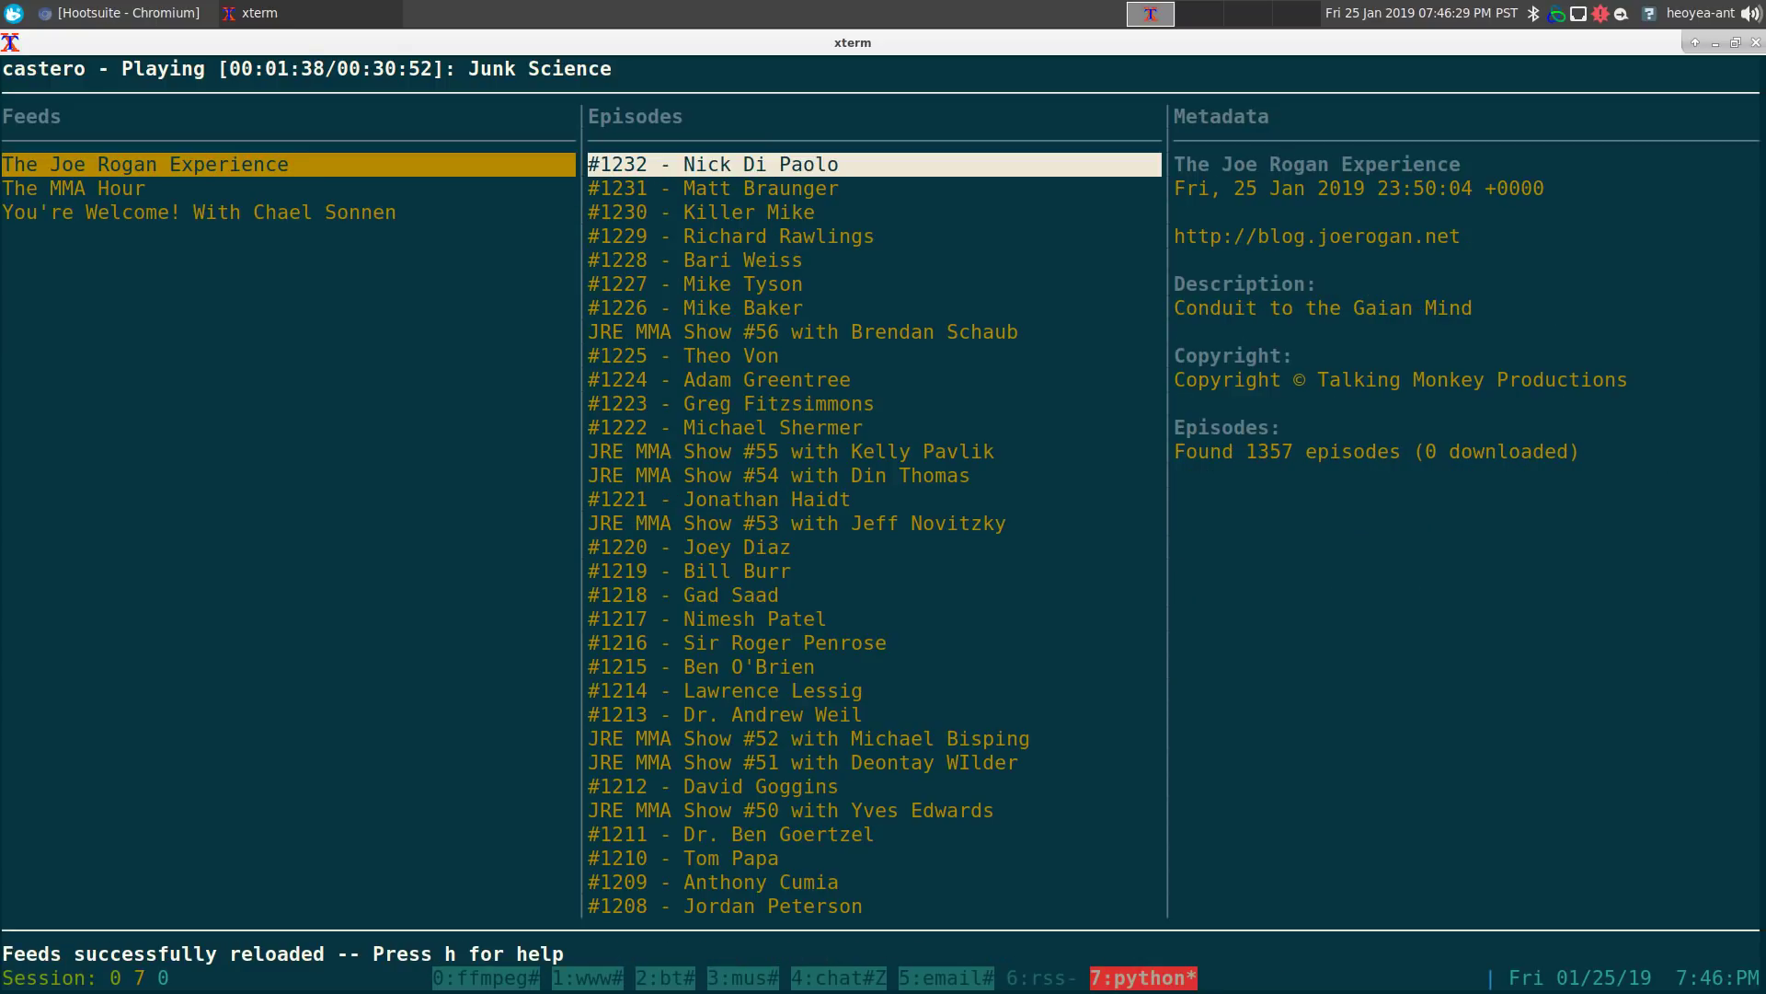
key("Down")
key("Down")
key("Right")
key("Down")
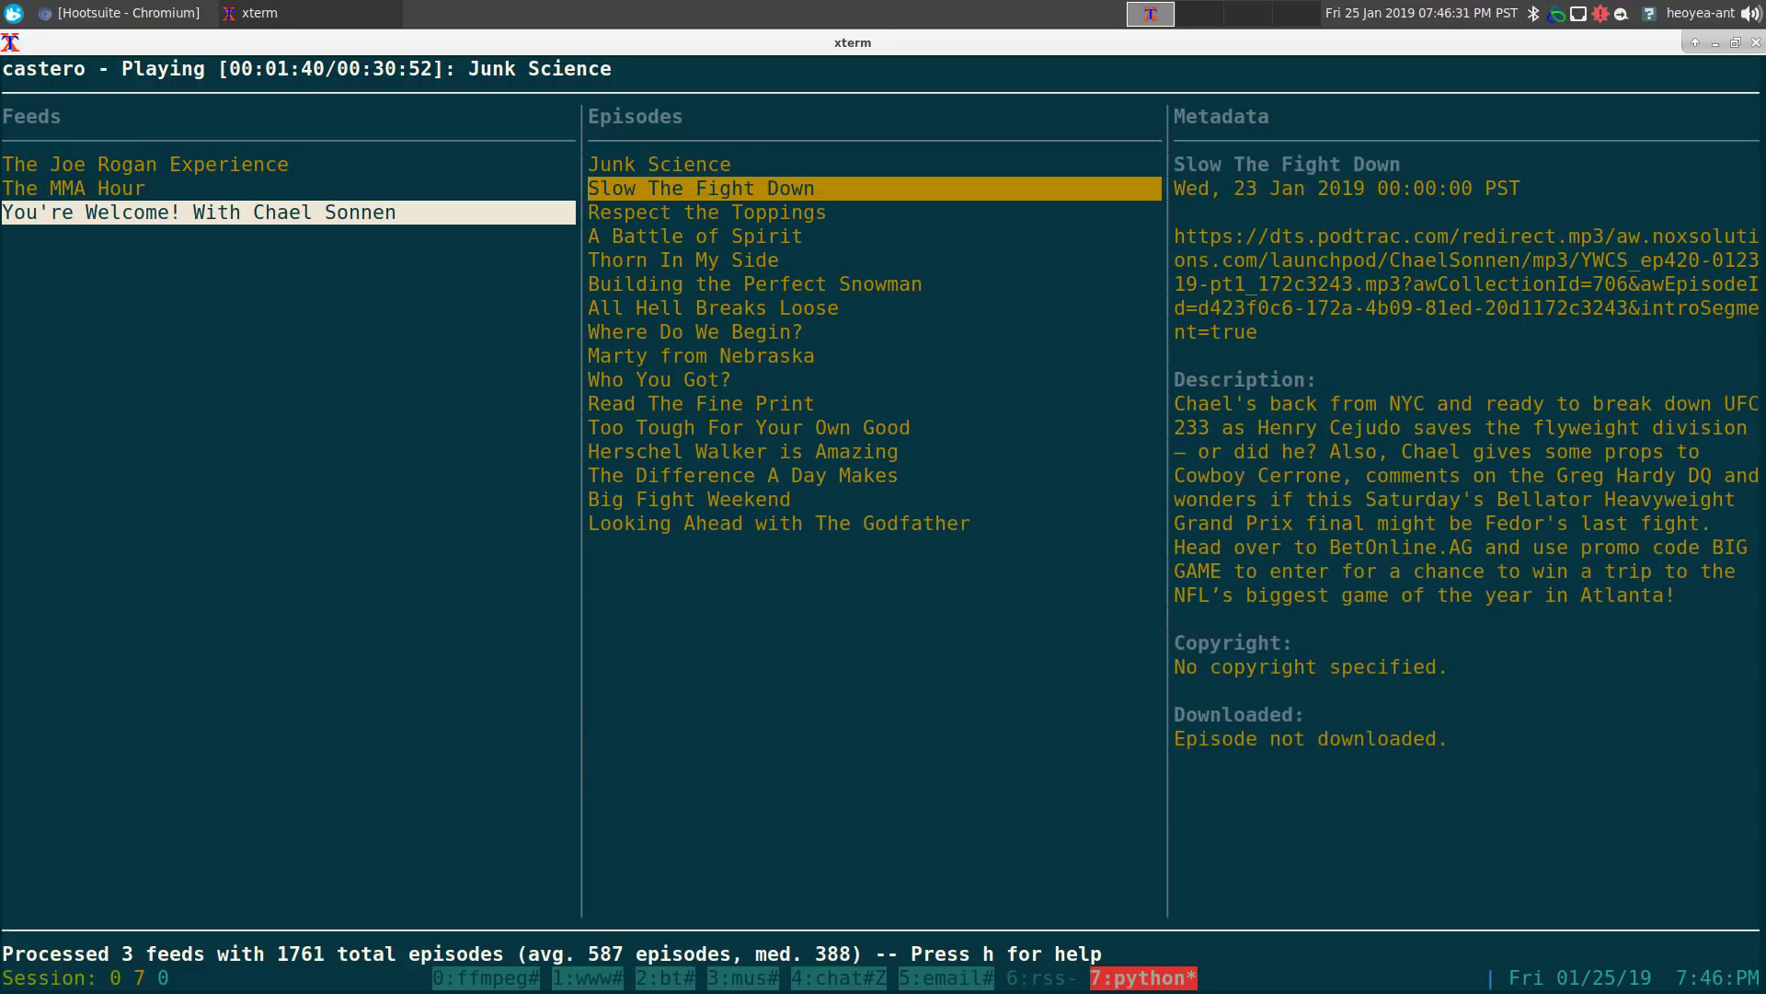
Step: Check the metadata and download status of the episodes between "Respect the Toppings" and "Thorn In My Side"
key("Down")
key("Down")
key("Down")
key("Down")
key("Up")
key("Up")
key("Down")
key("Down")
key("Up")
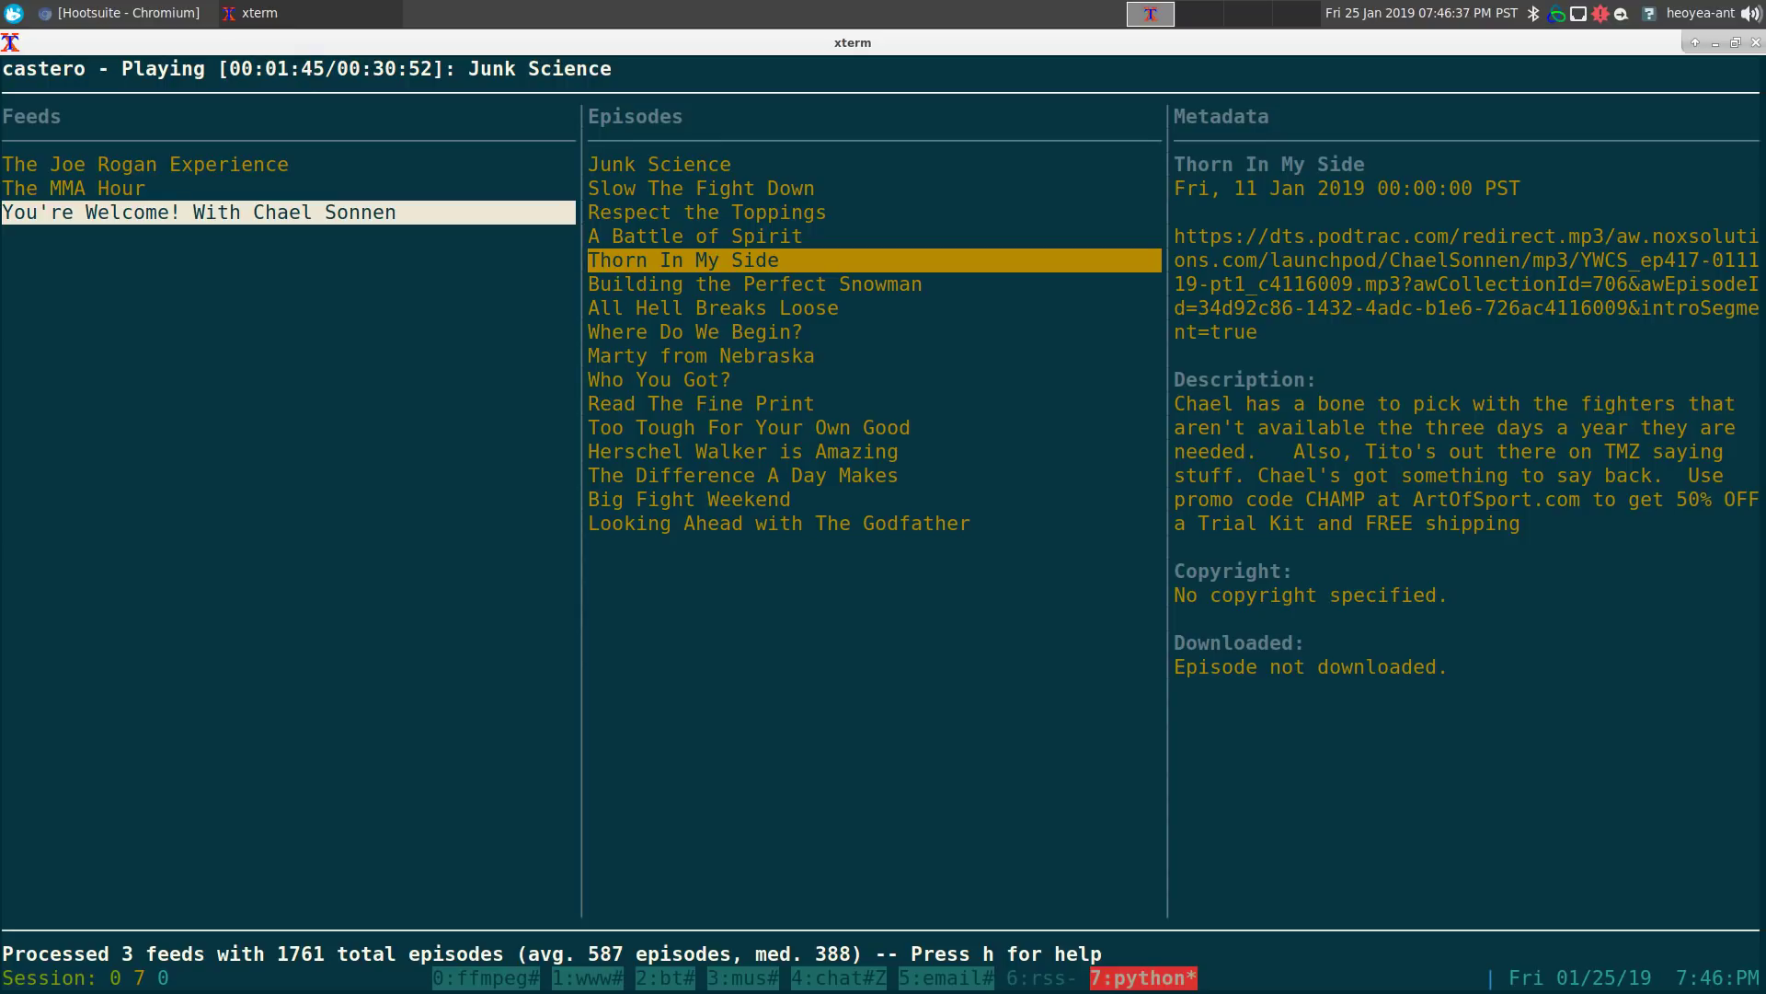
key("Up")
key("Up")
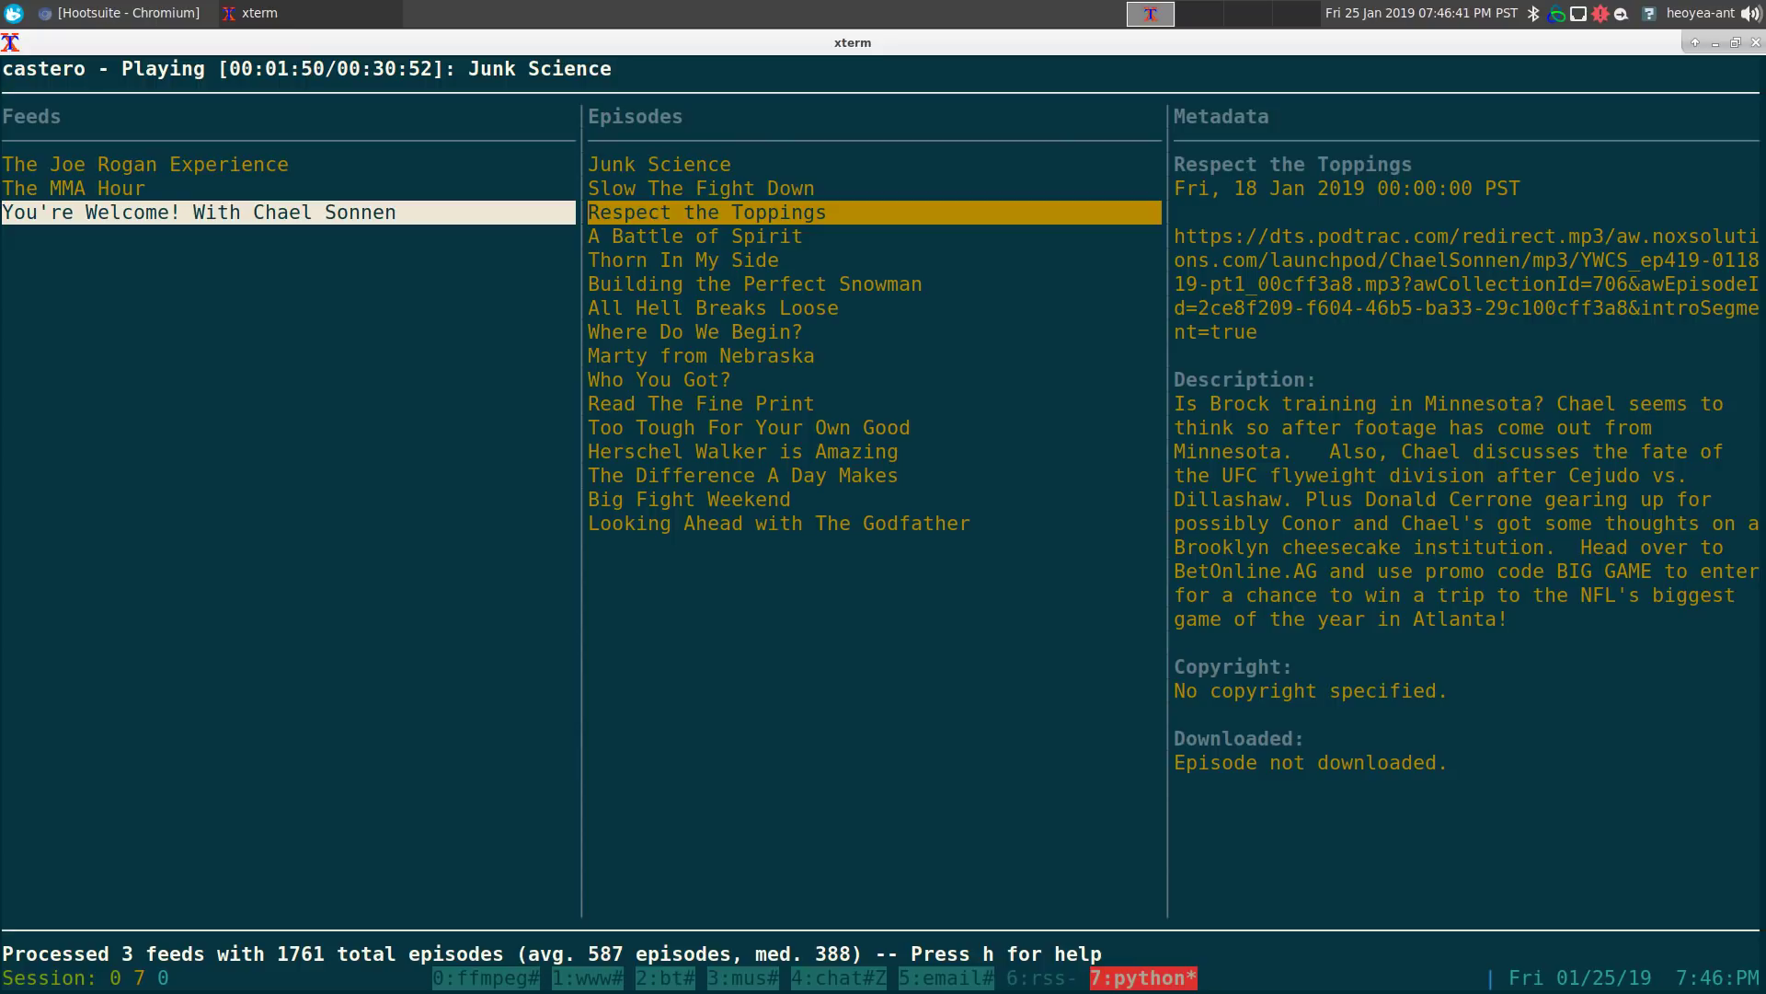
Step: Return to the feed list and select "The Joe Rogan Experience"
key("Left")
key("Up")
key("Up")
key("Down")
key("Down")
key("Up")
key("Up")
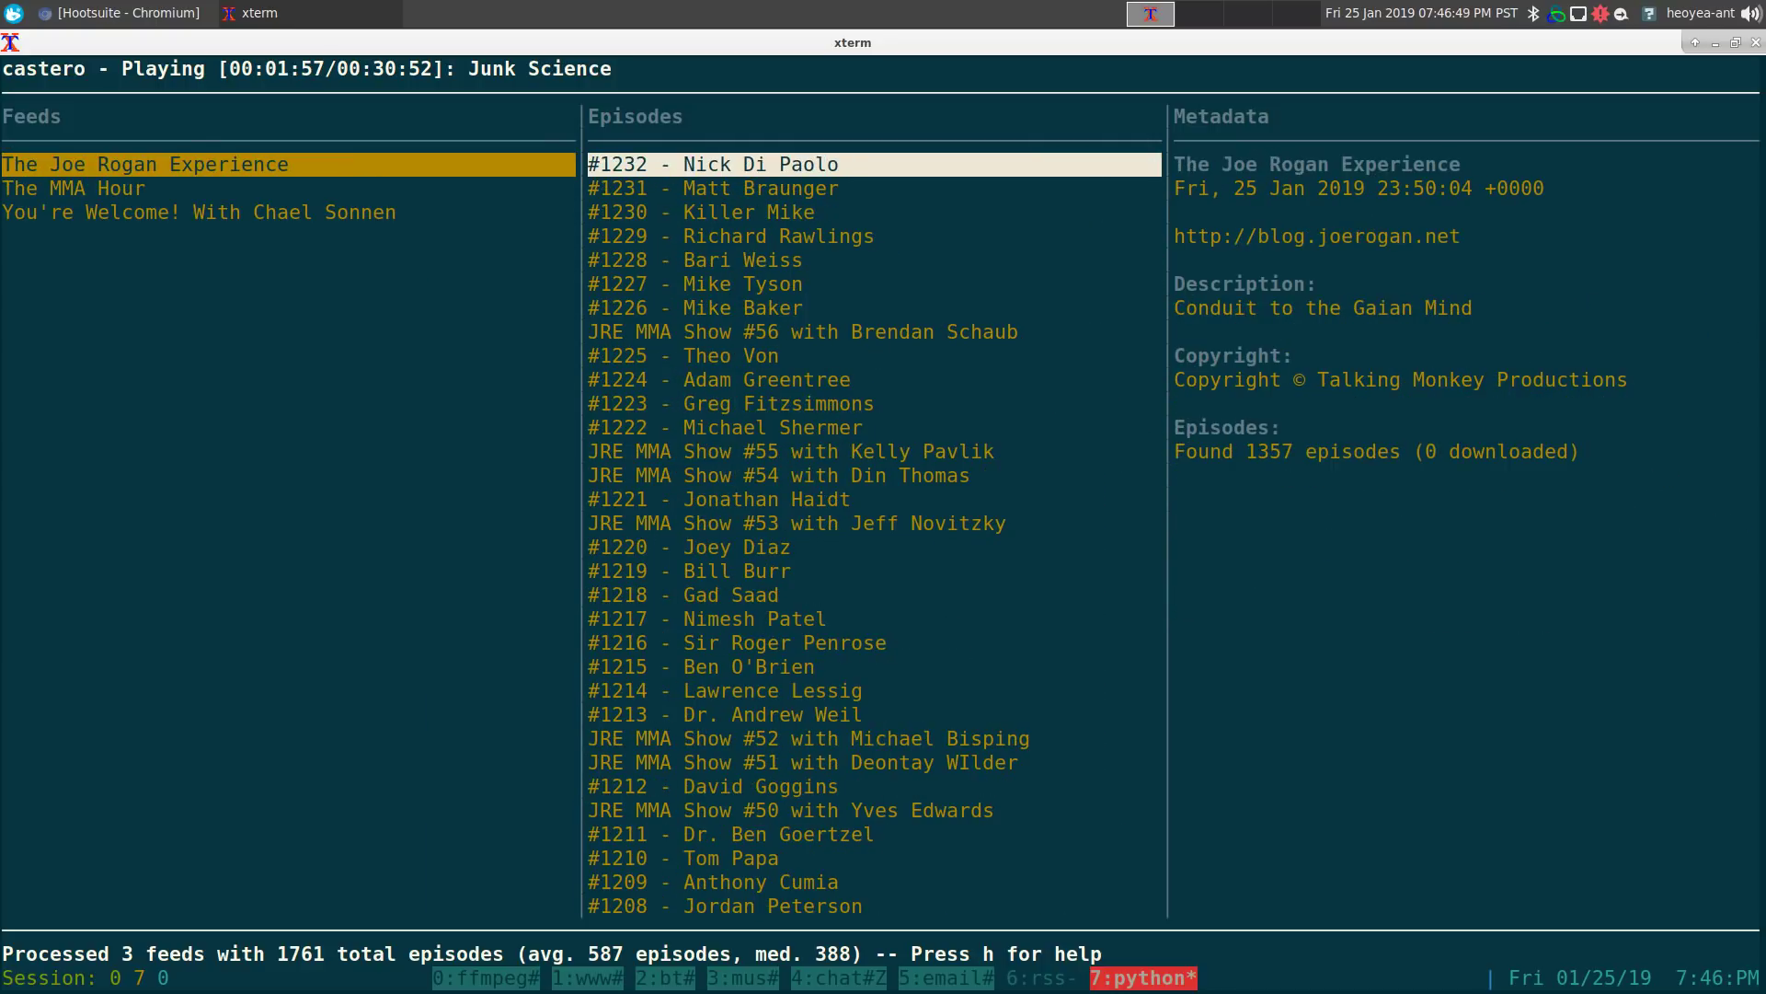
Step: Compare the metadata and episode lists of the three subscribed feeds, ending on "The Joe Rogan Experience"
key("Down")
key("Down")
key("Up")
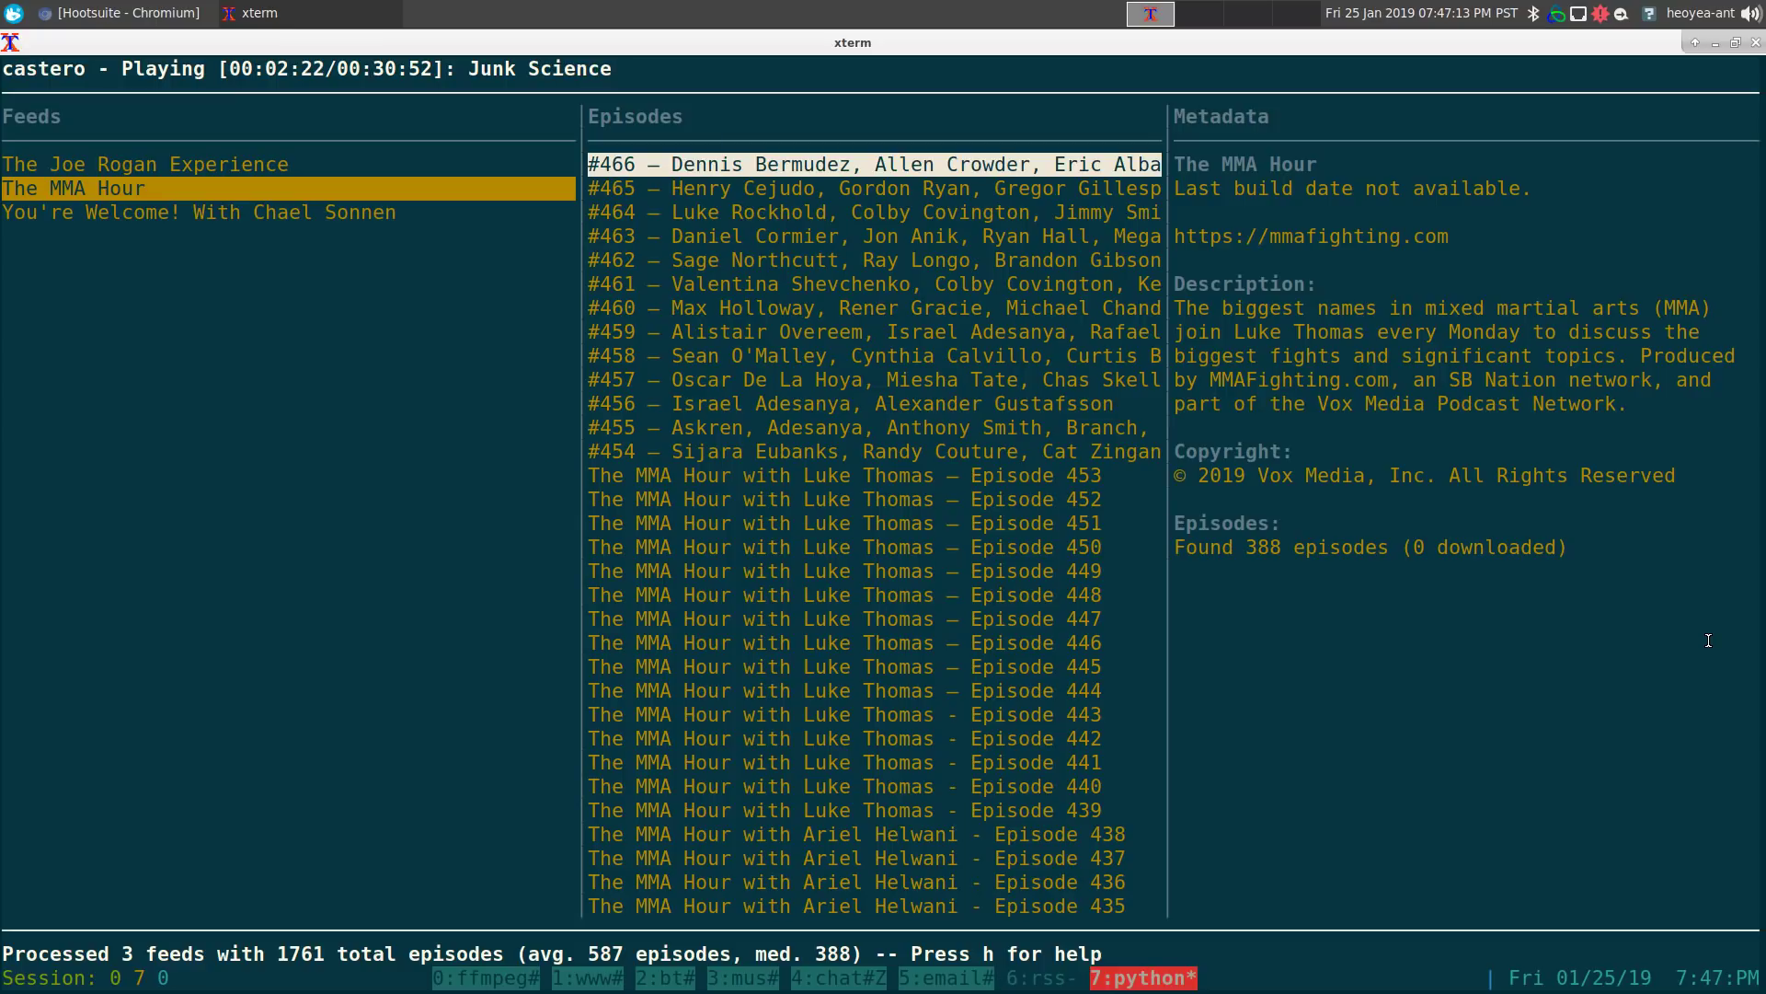
key("Up")
key("Up")
key("Up")
key("Up")
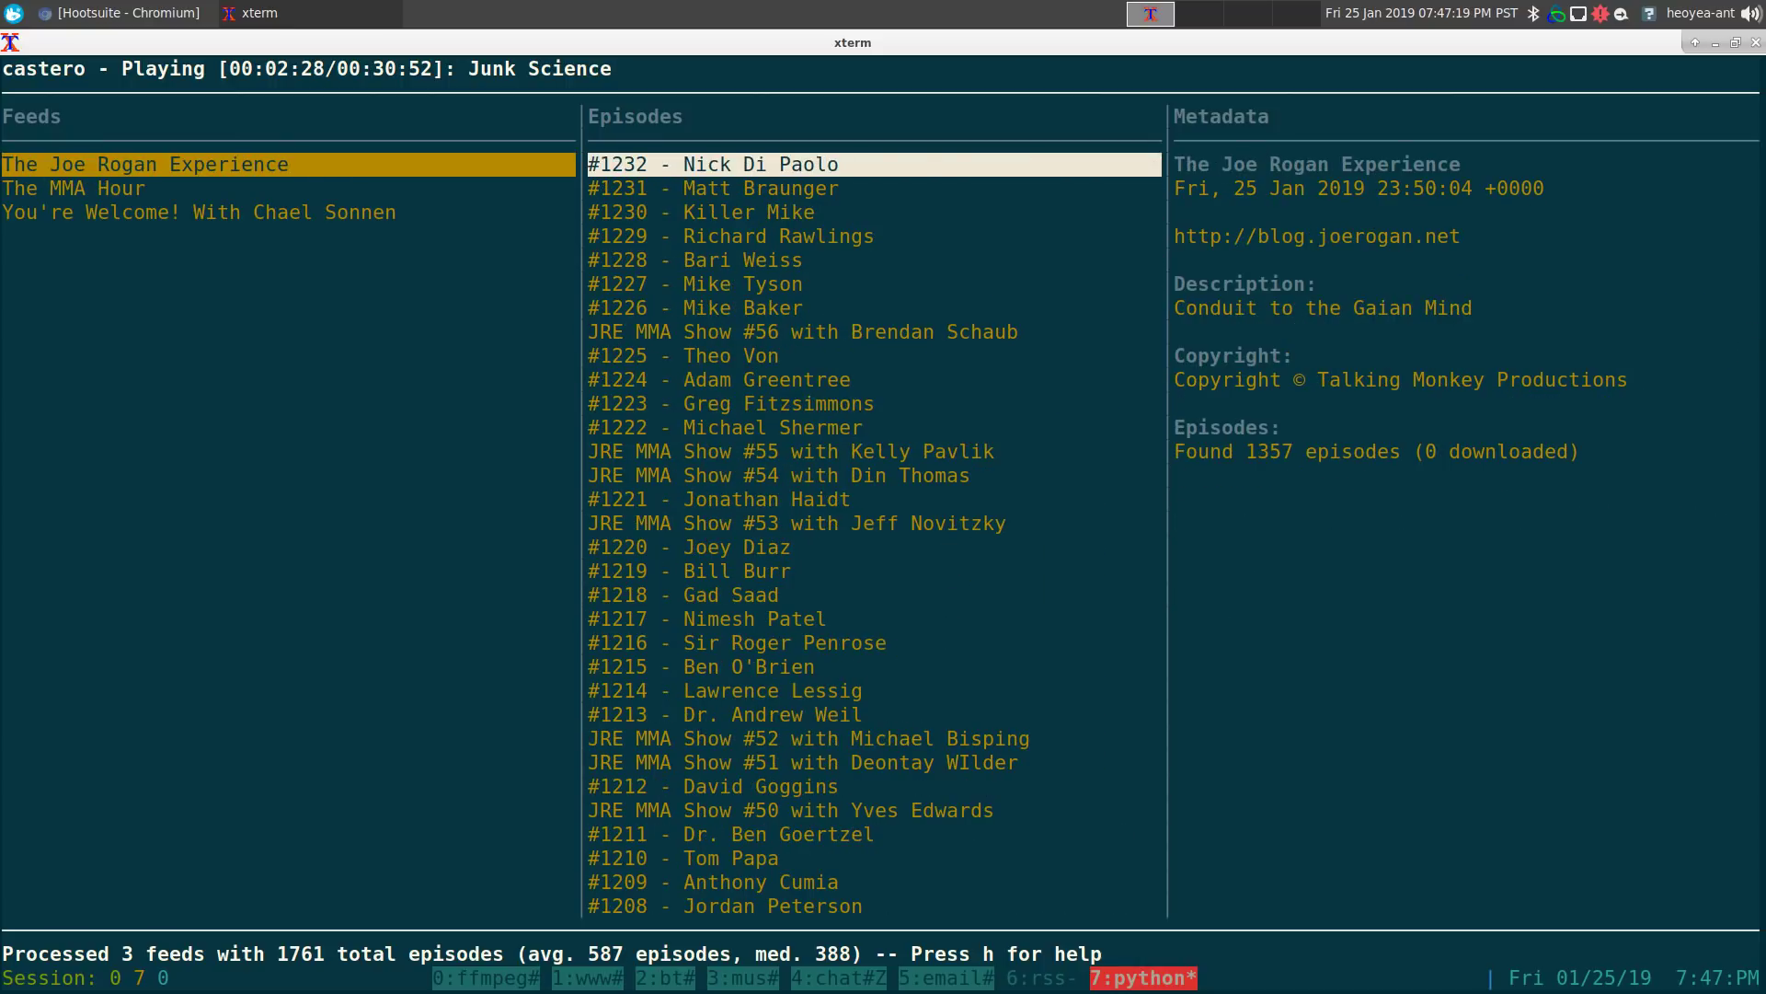
key("Up")
key("Up")
key("Up")
key("Up")
key("Up")
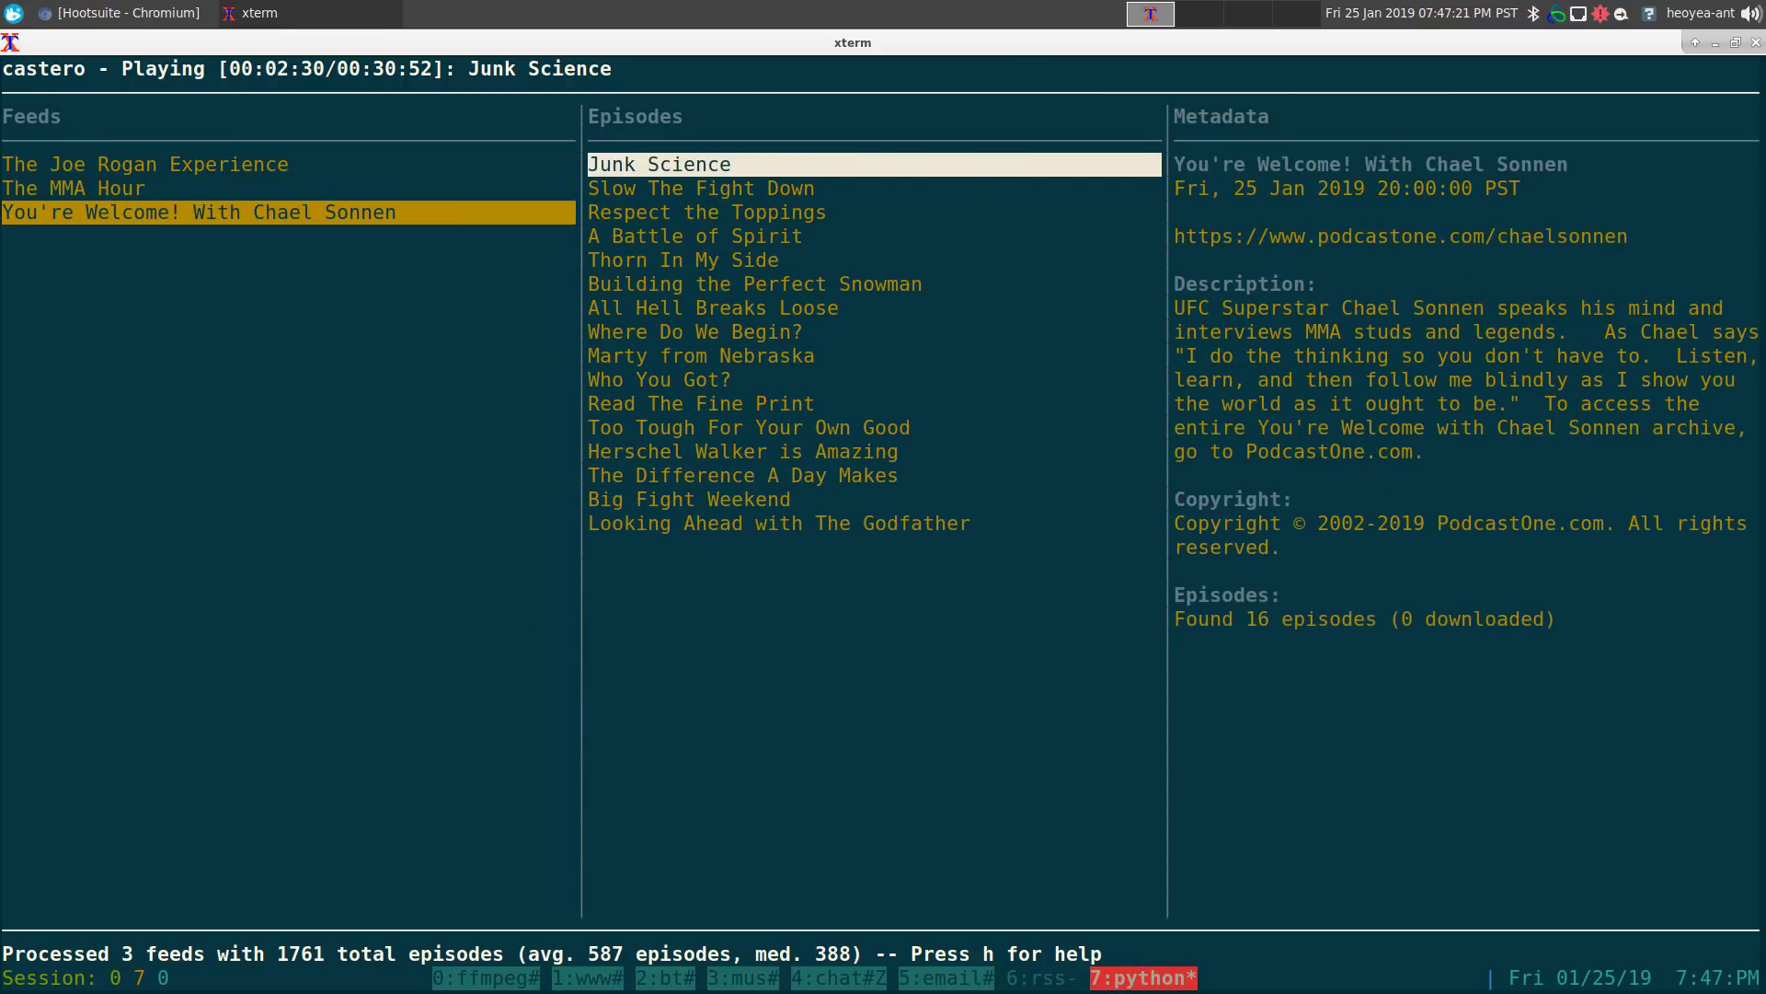
key("Up")
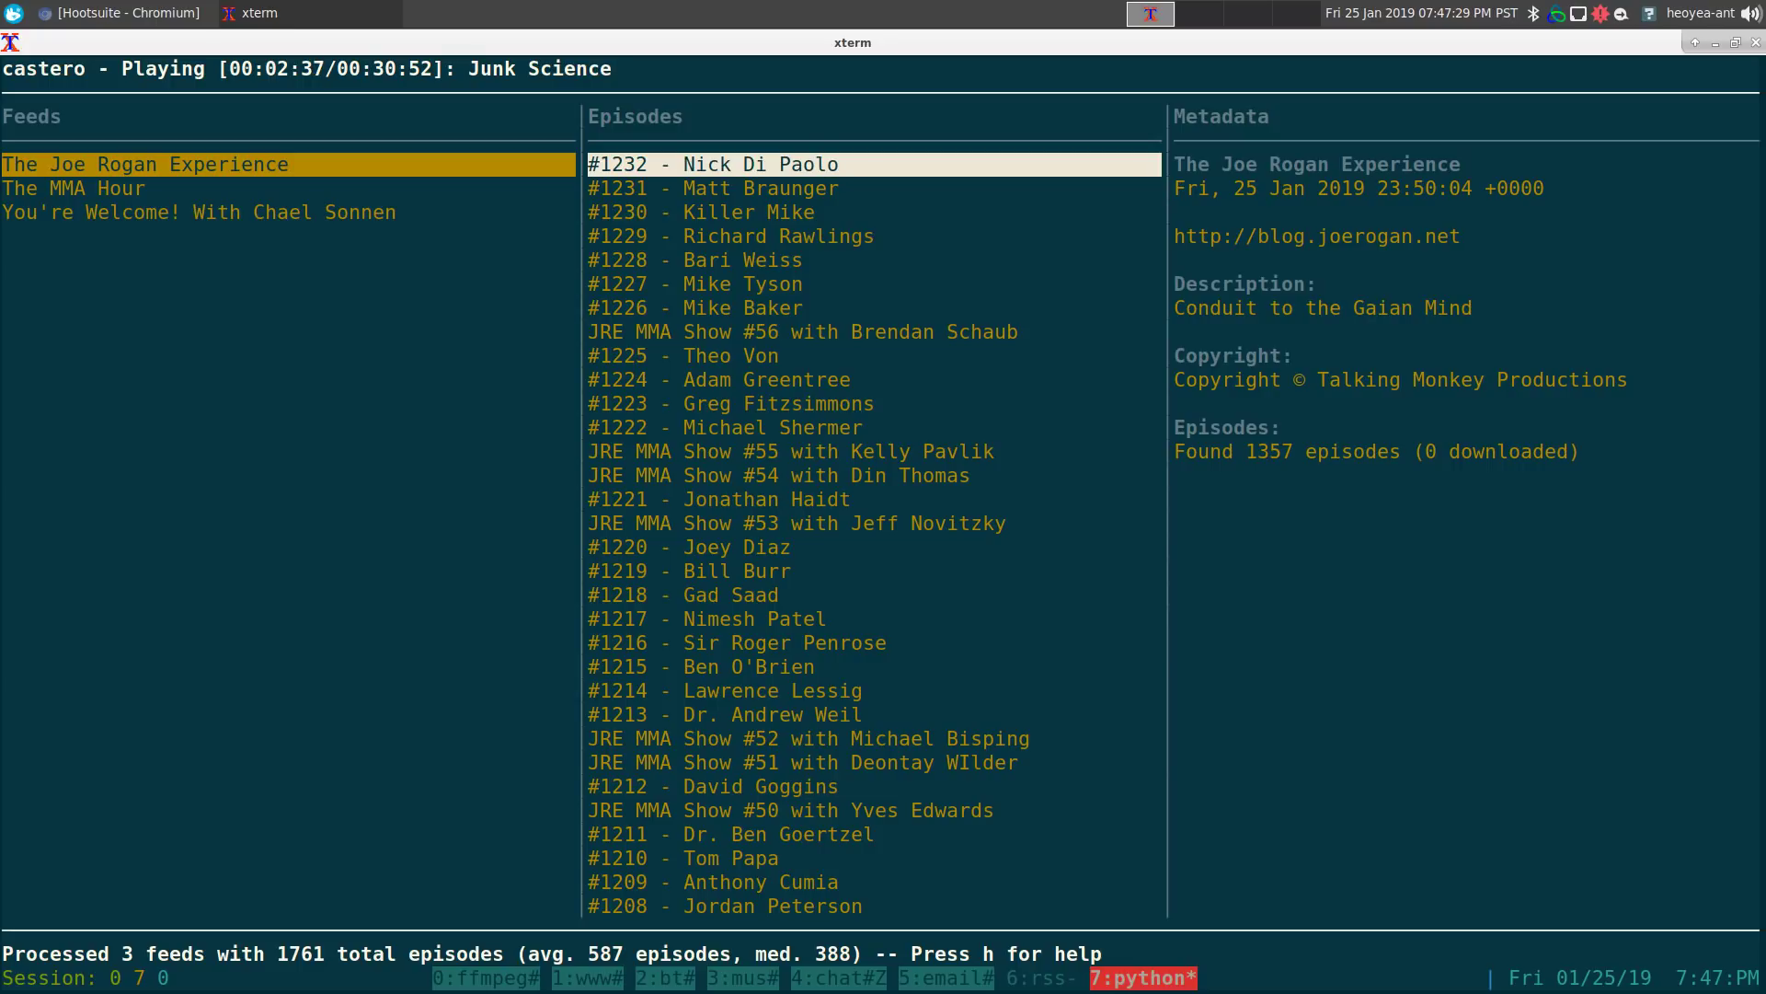
Step: Open the castero configuration file with "cfg castero" in a new zoomed tmux pane and highlight its path .config/castero/castero.conf
key("ctrl+b")
key("quotedbl")
key("ctrl+b")
type("z")
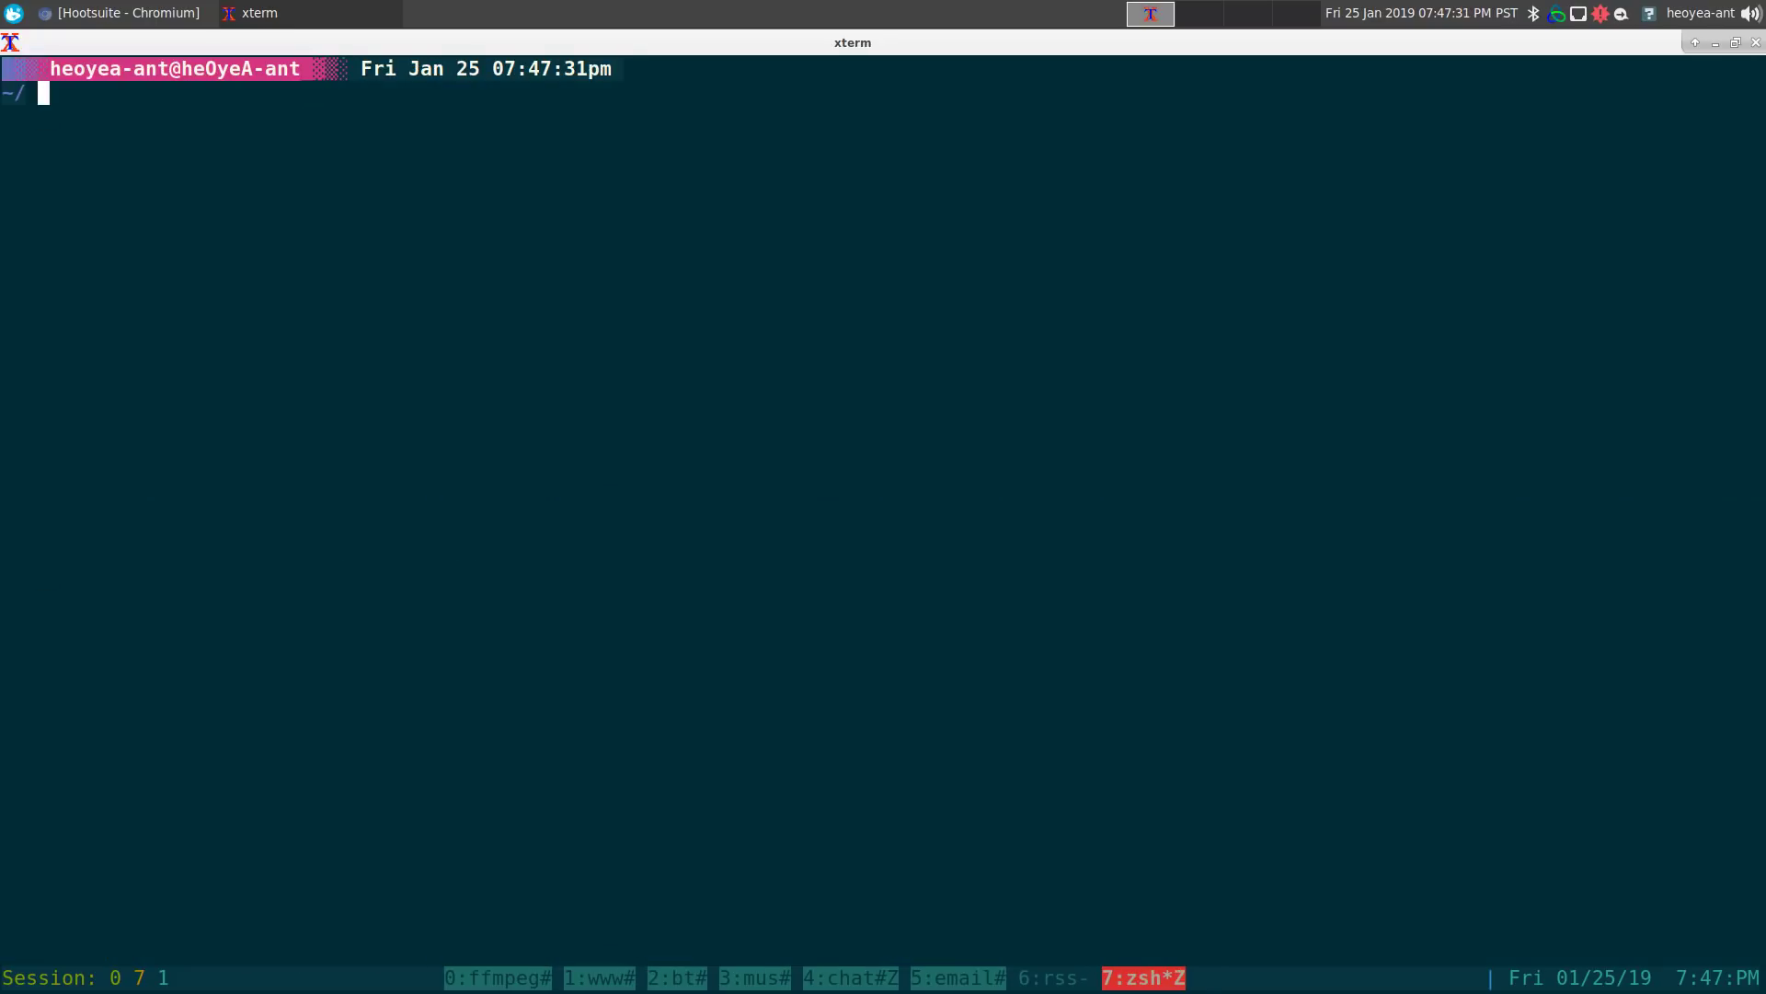
type("cfg castero")
key("Return")
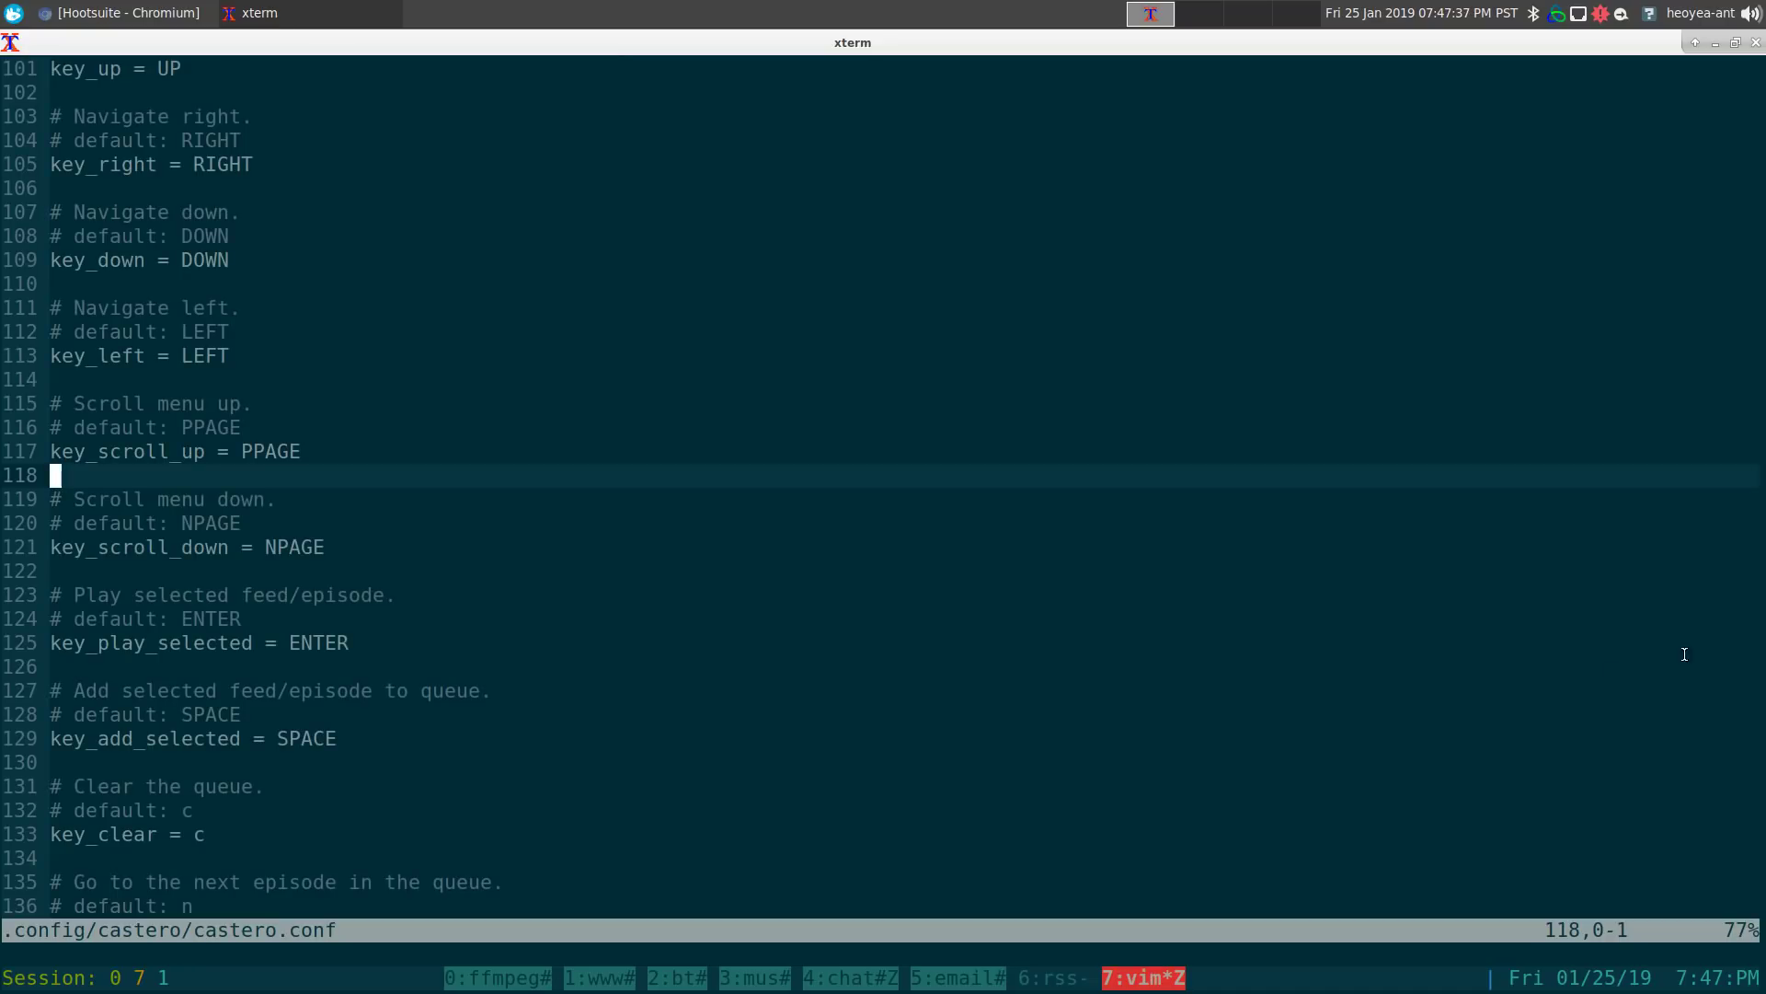
mouse_move(336, 929)
left_mouse_down()
mouse_move(105, 928)
mouse_move(340, 932)
left_mouse_up()
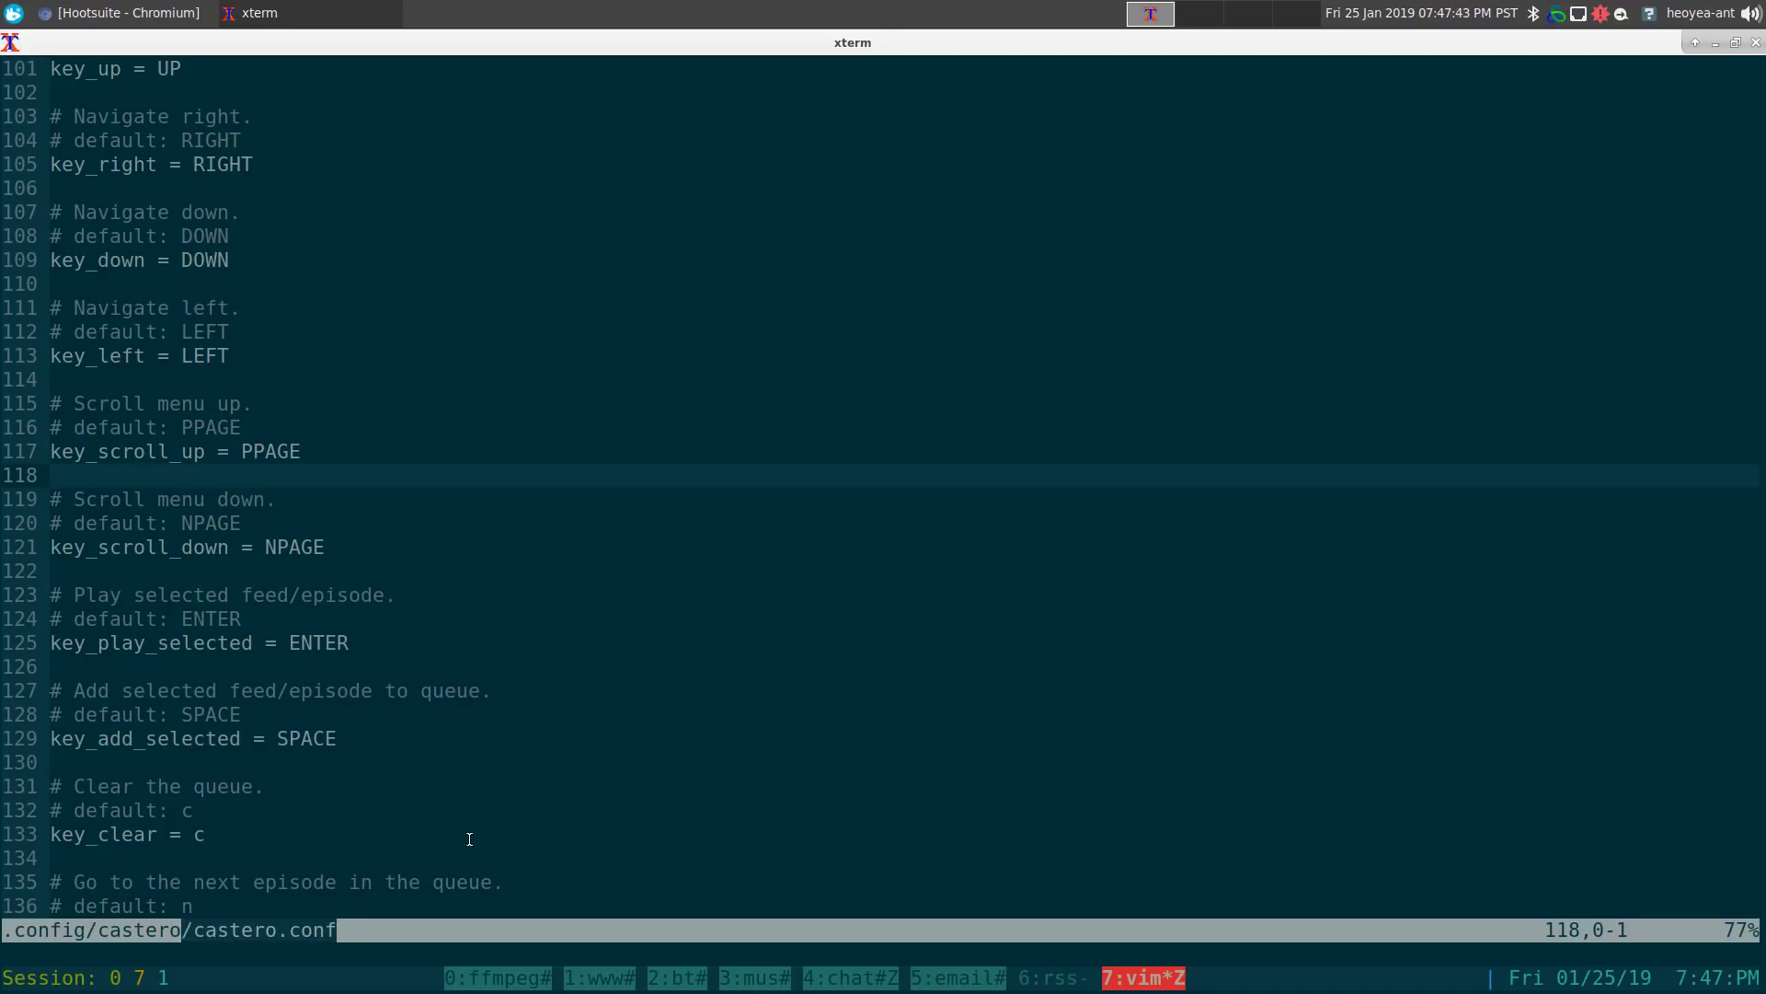
left_click(721, 701)
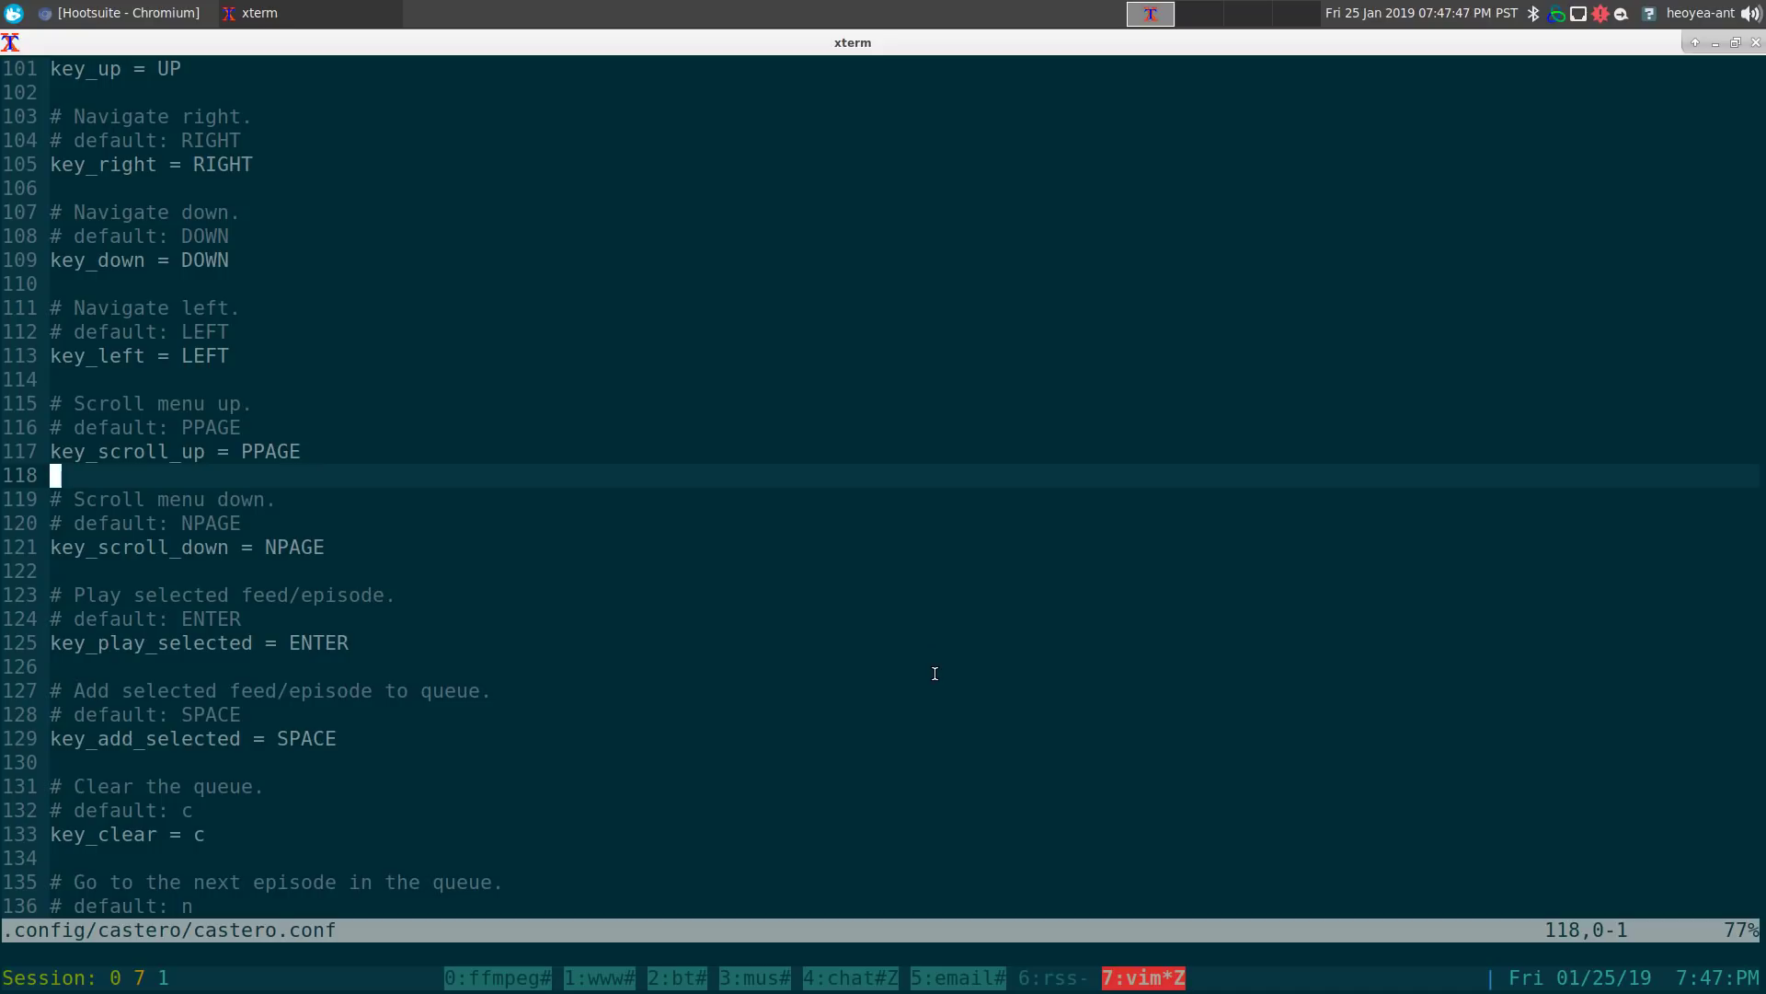
Step: Examine the delete_feed_confirmation setting in the [client] section at the beginning of castero.conf
key("g")
key("g")
key("j")
key("j")
key("j")
key("j")
key("j")
key("j")
key("j")
key("j")
key("shift+v")
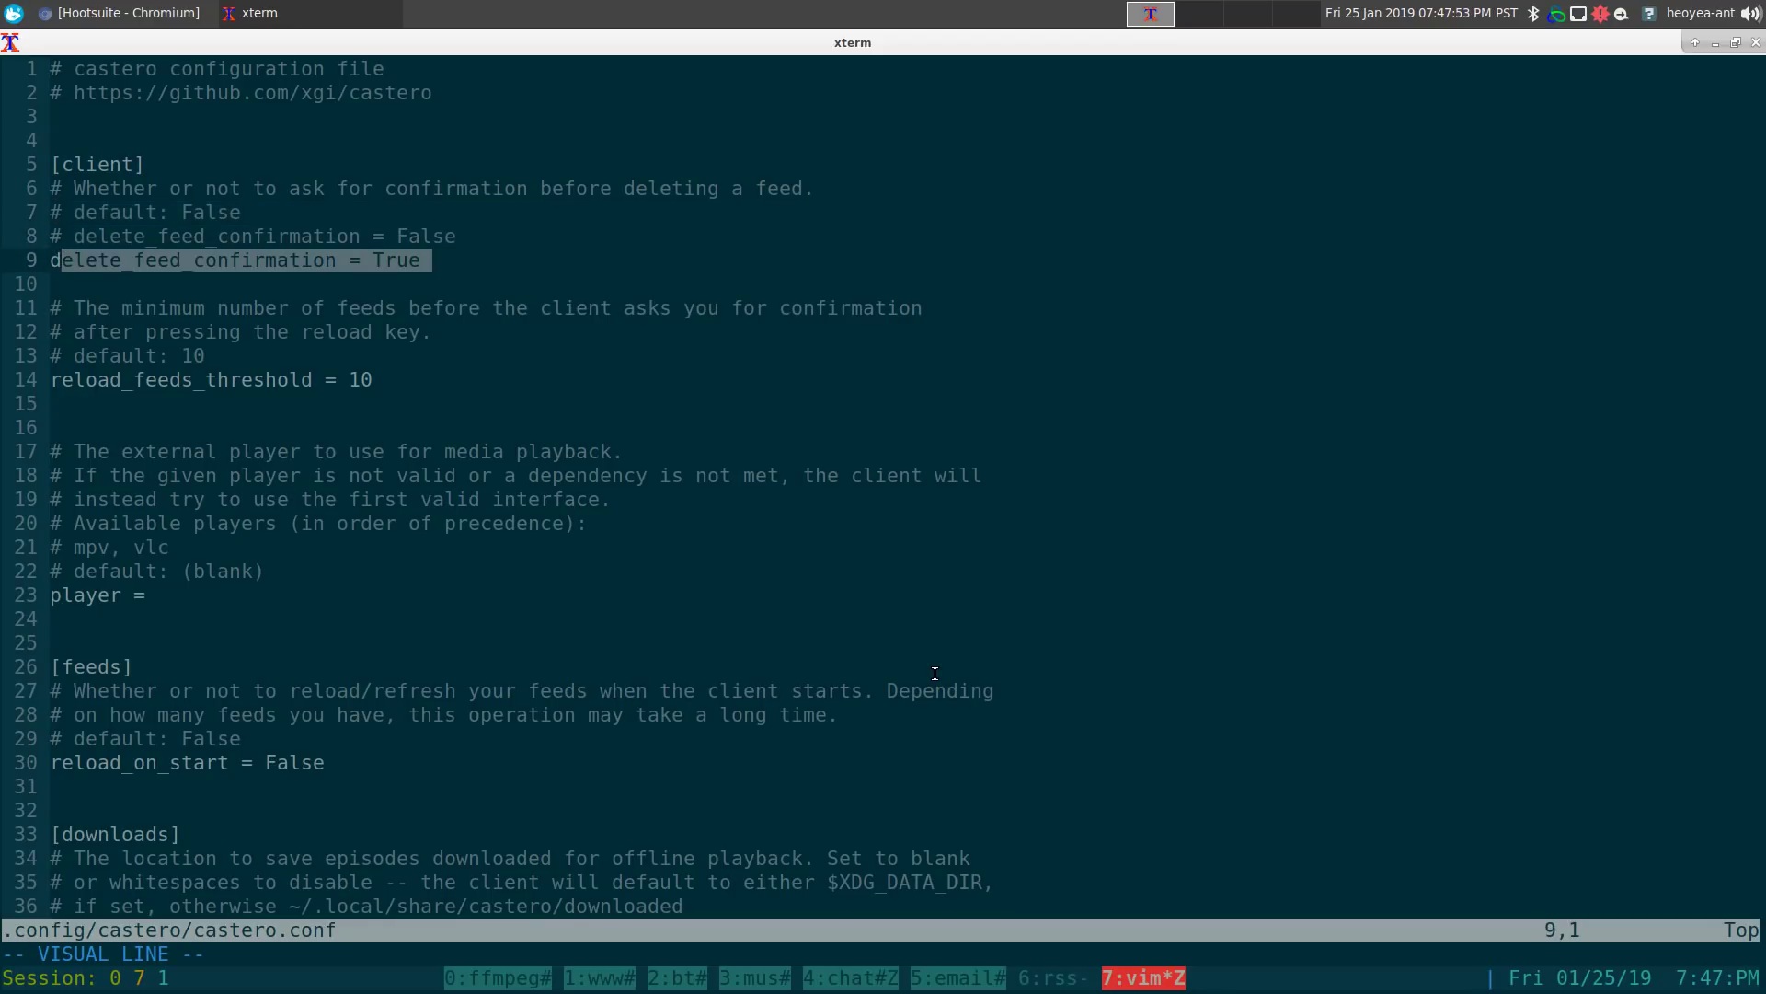
key("Escape")
key("k")
key("j")
key("shift+v")
key("Escape")
Step: Switch back to the zoomed castero pane and delete the feed "You're Welcome! With Chael Sonnen", confirming the deletion
type(":wq")
key("Return")
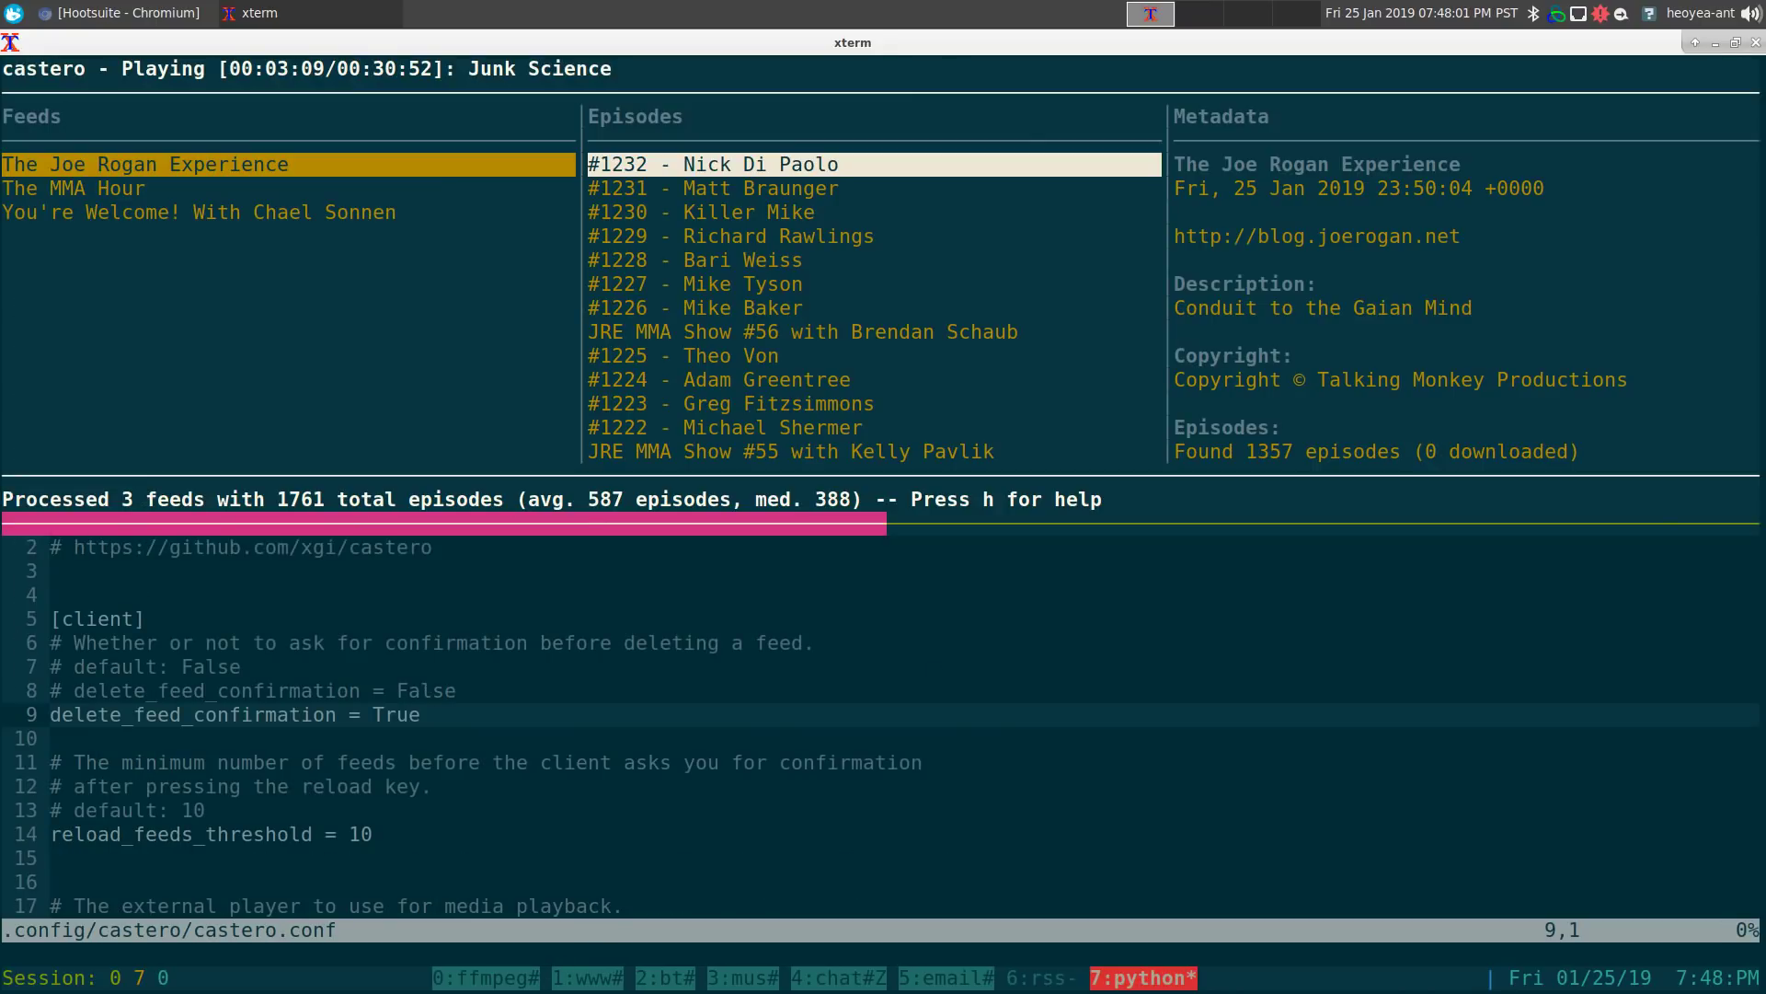
key("Down")
key("Down")
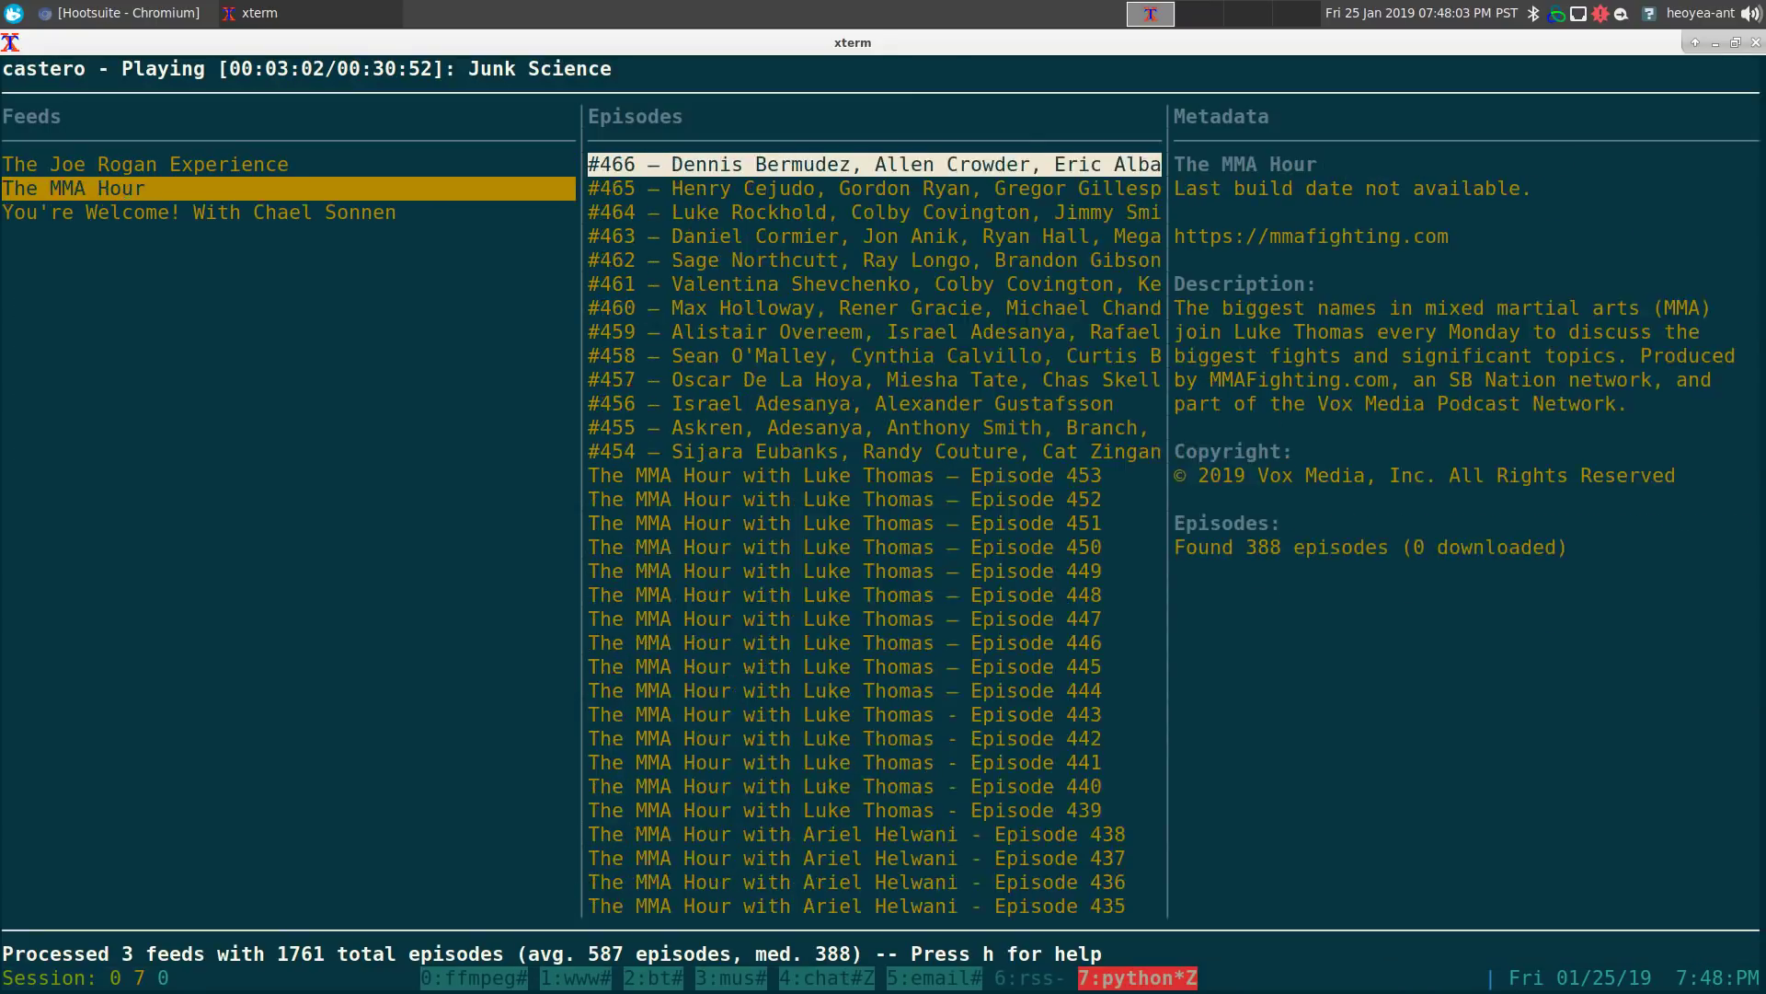
key("Up")
key("Down")
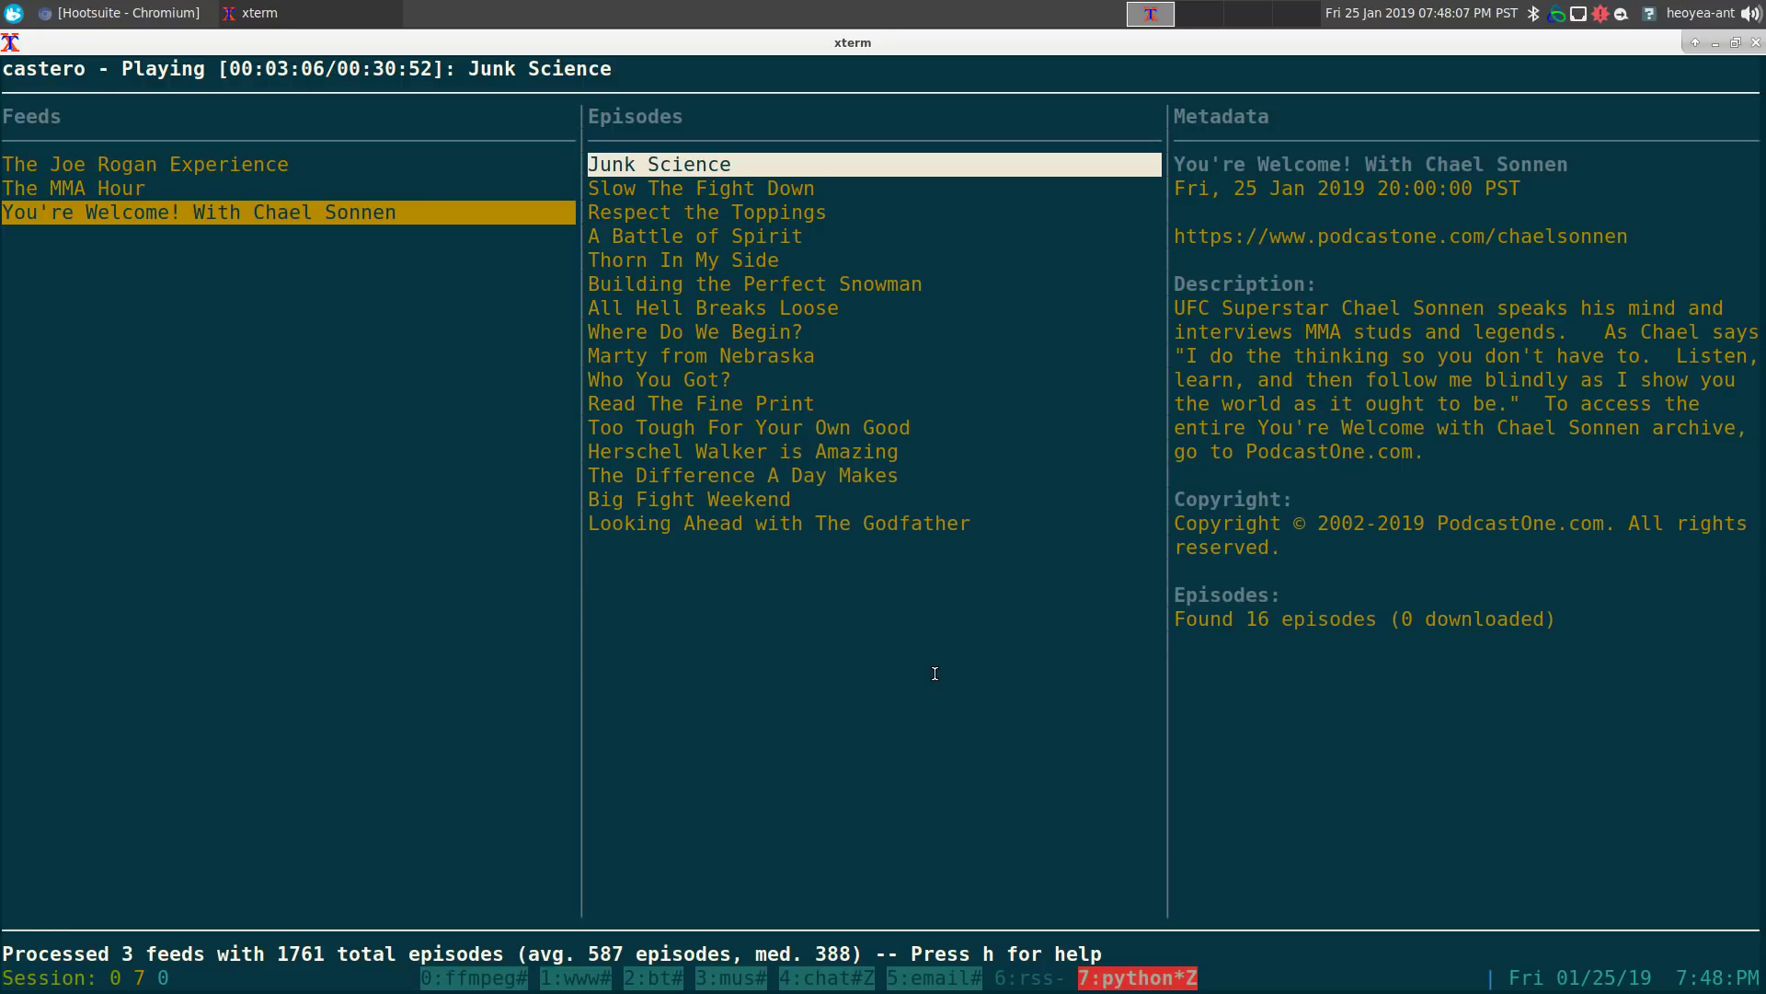
key("d")
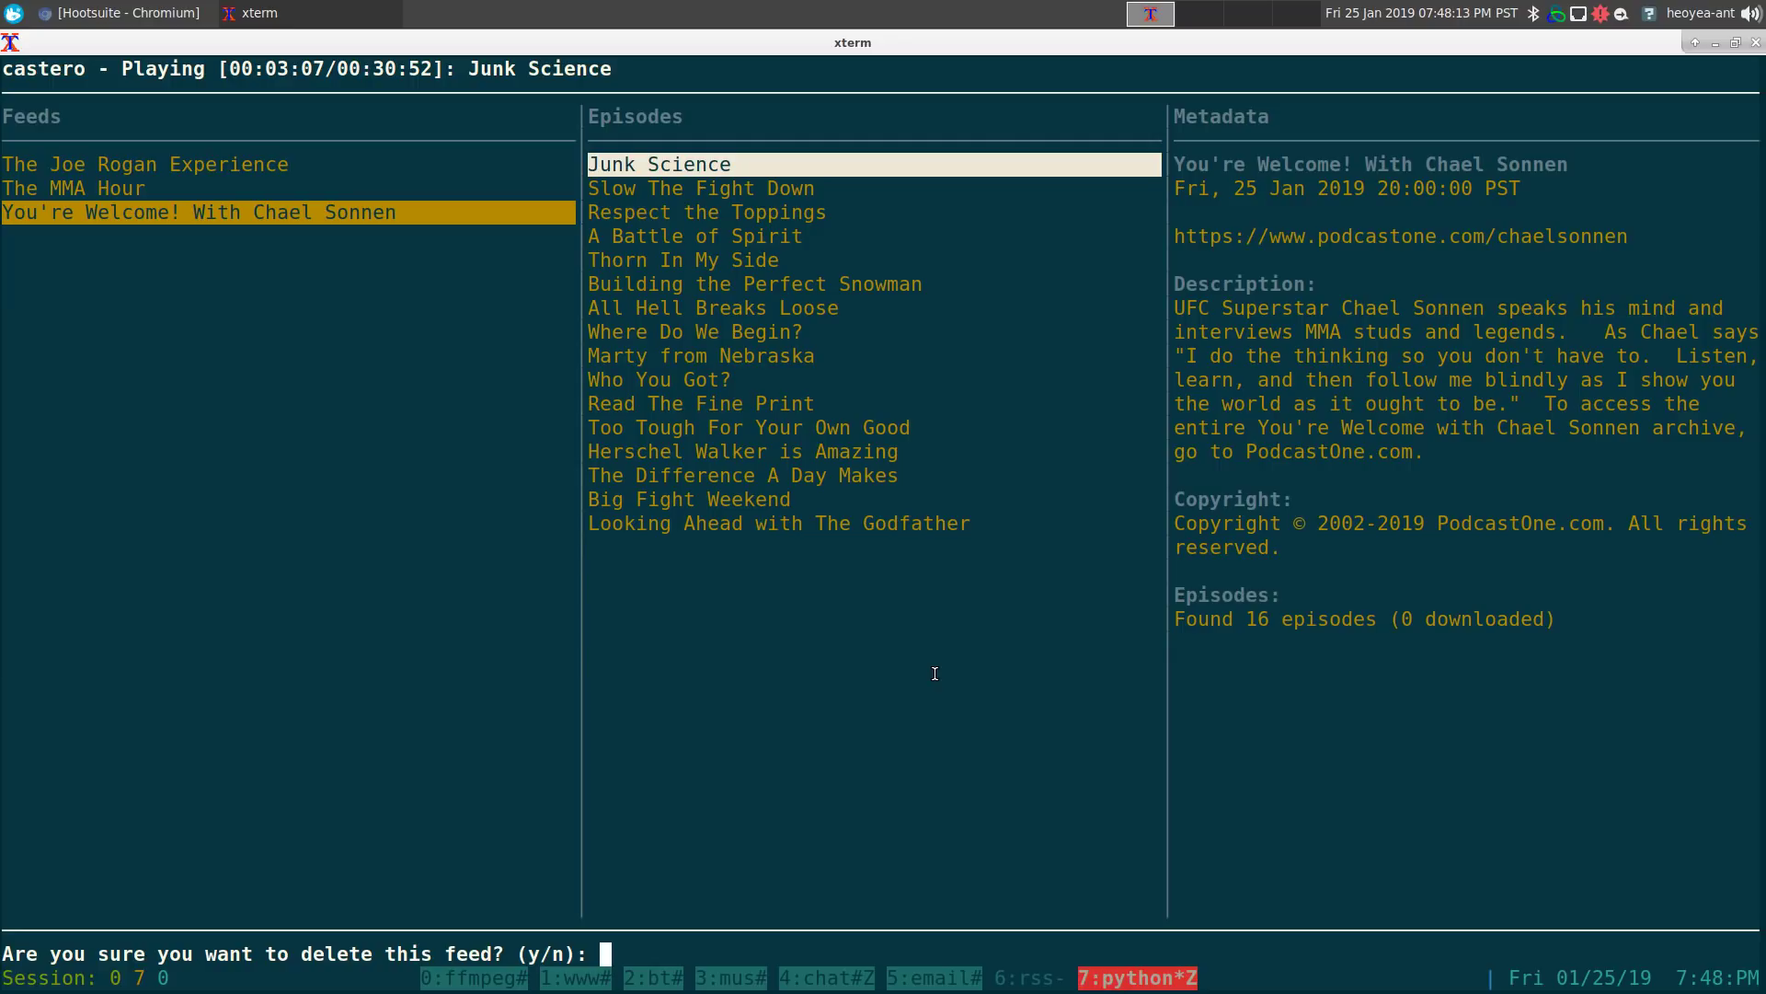
key("y")
key("Down")
key("Up")
Step: Return to the castero.conf pane, zoom it, and highlight the active delete_feed_confirmation line
key("ctrl+b")
key("e")
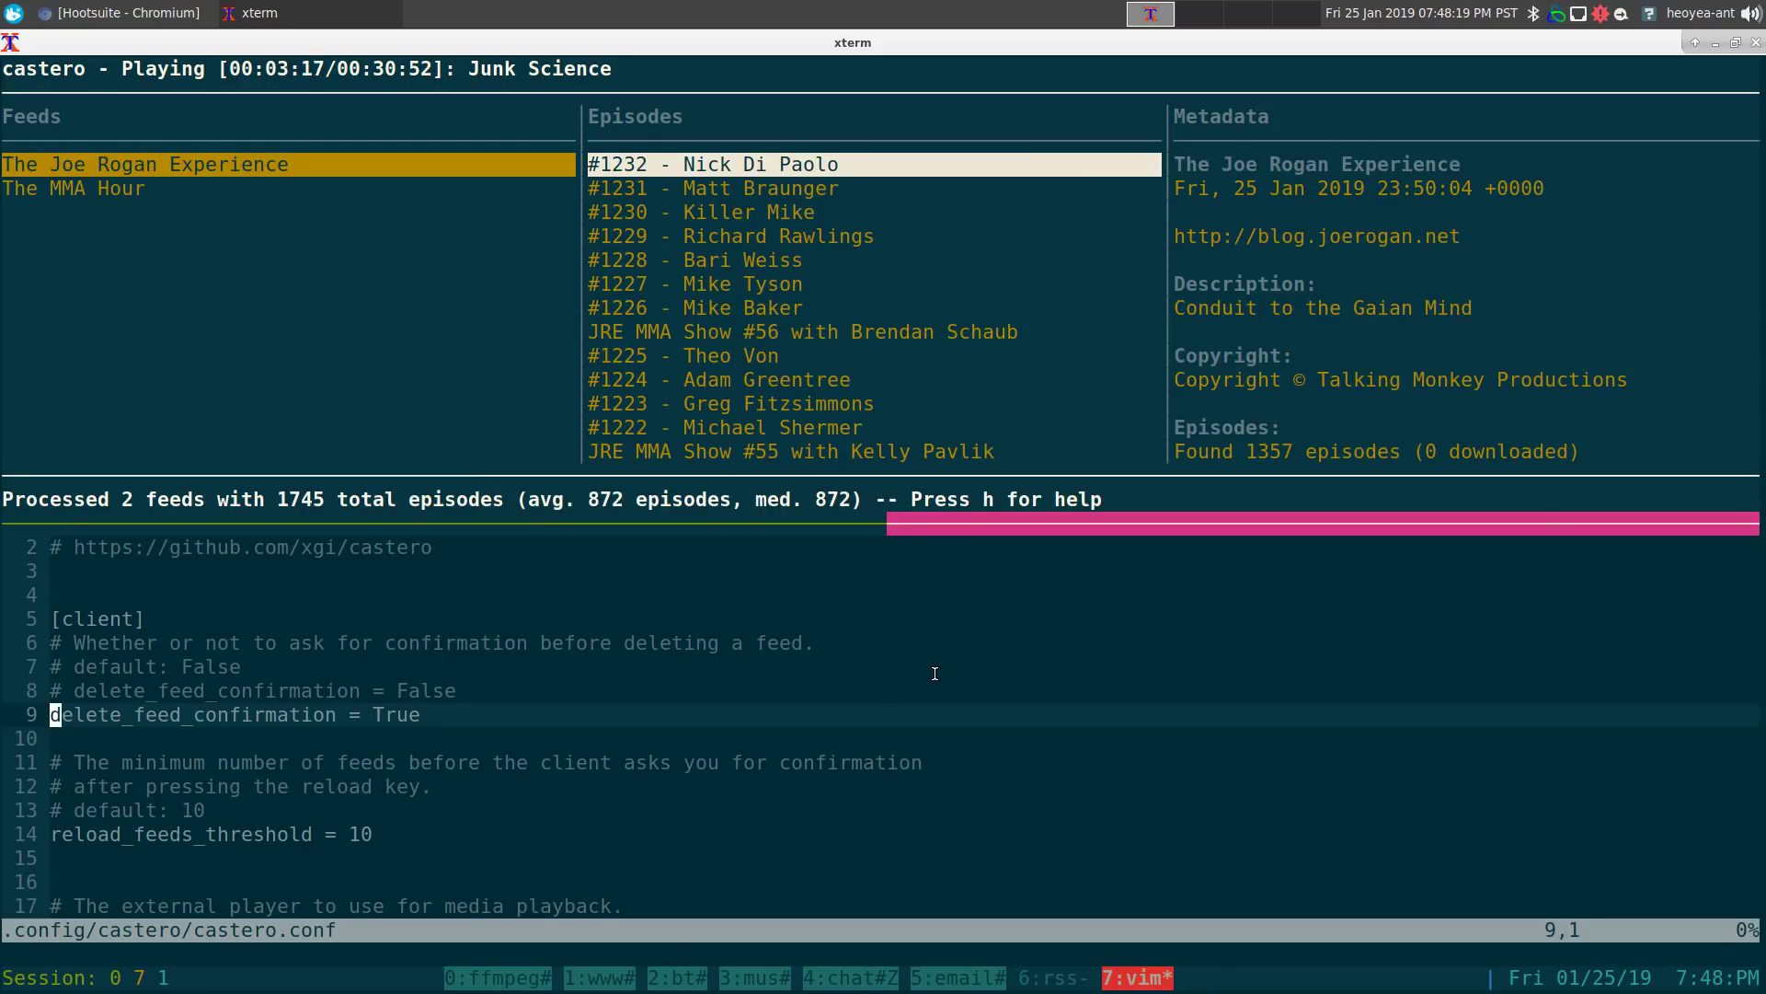
key("ctrl+b")
key("z")
key("k")
key("j")
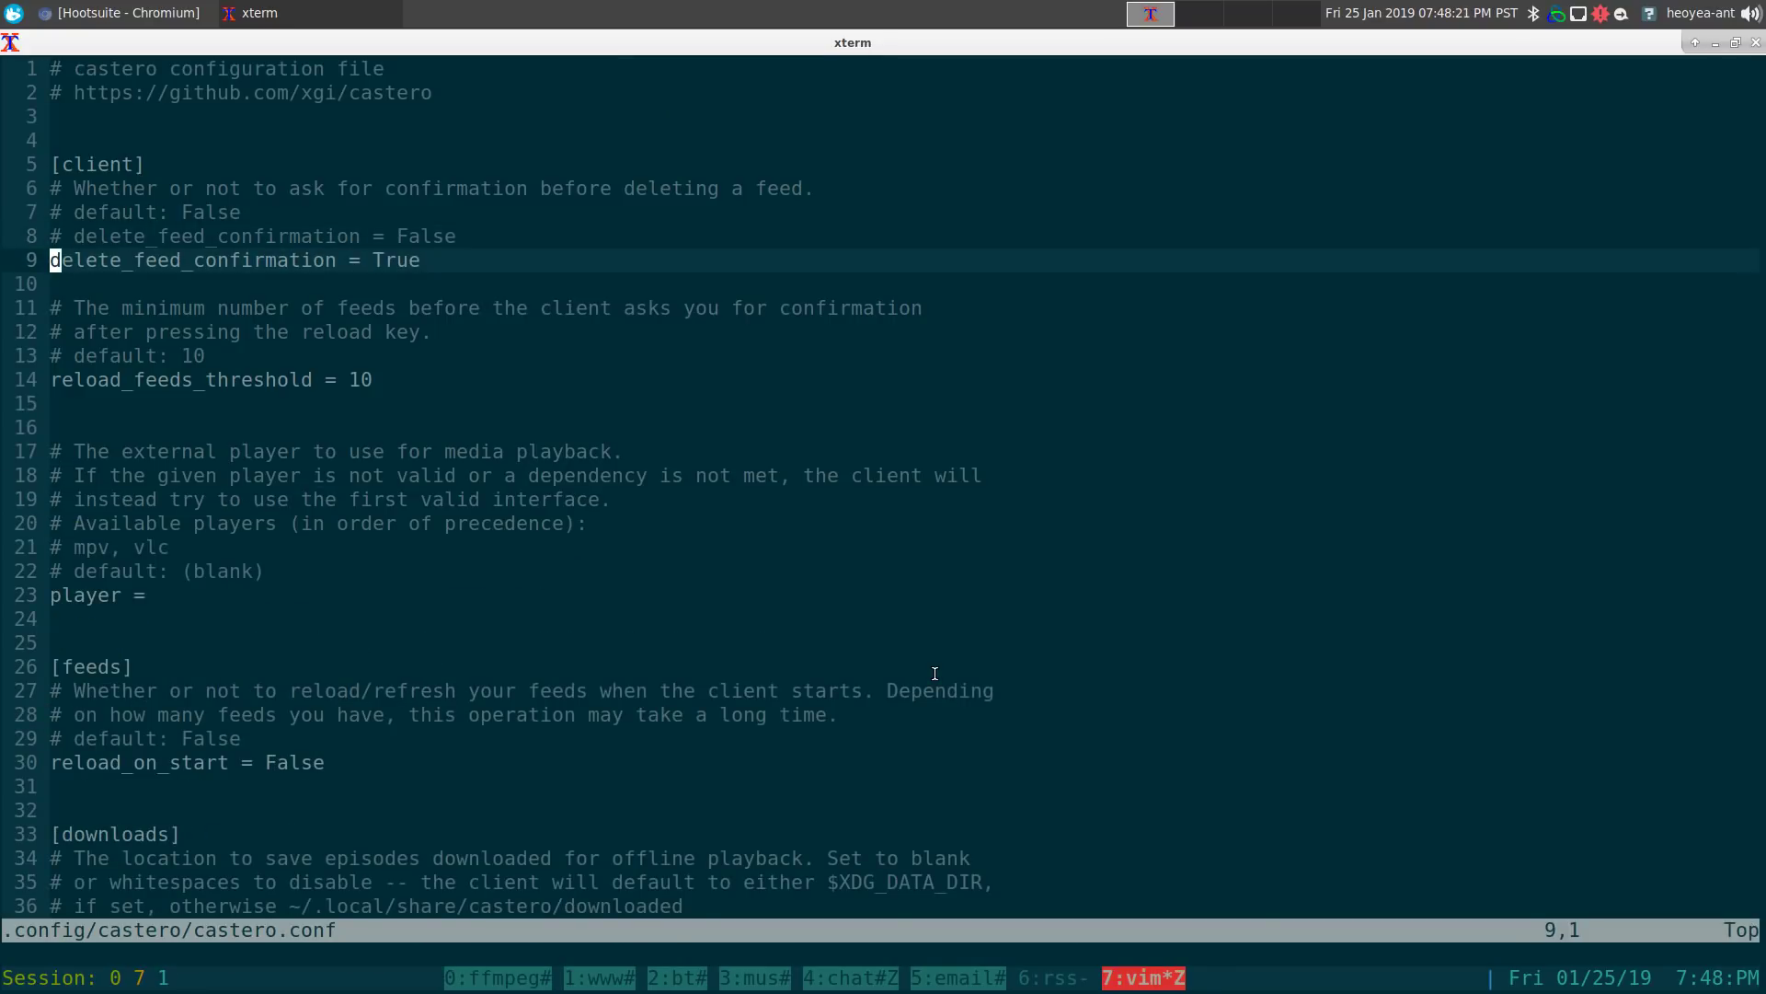
key("shift+v")
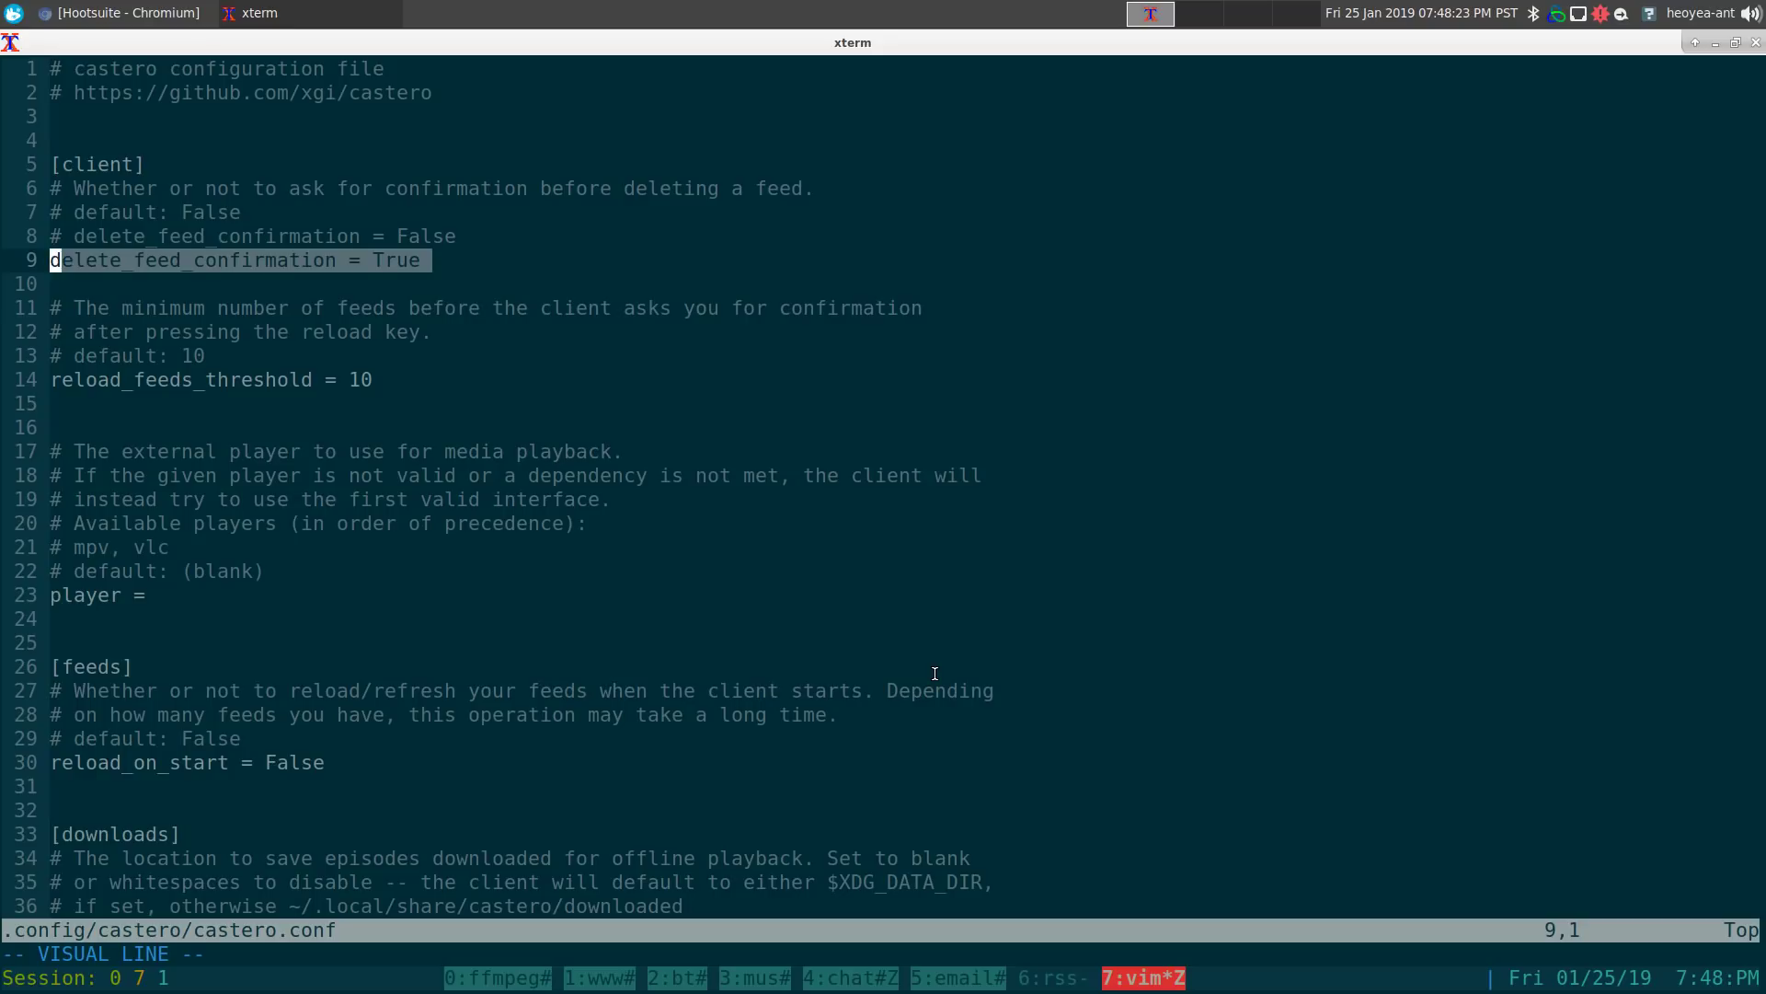
key("Escape")
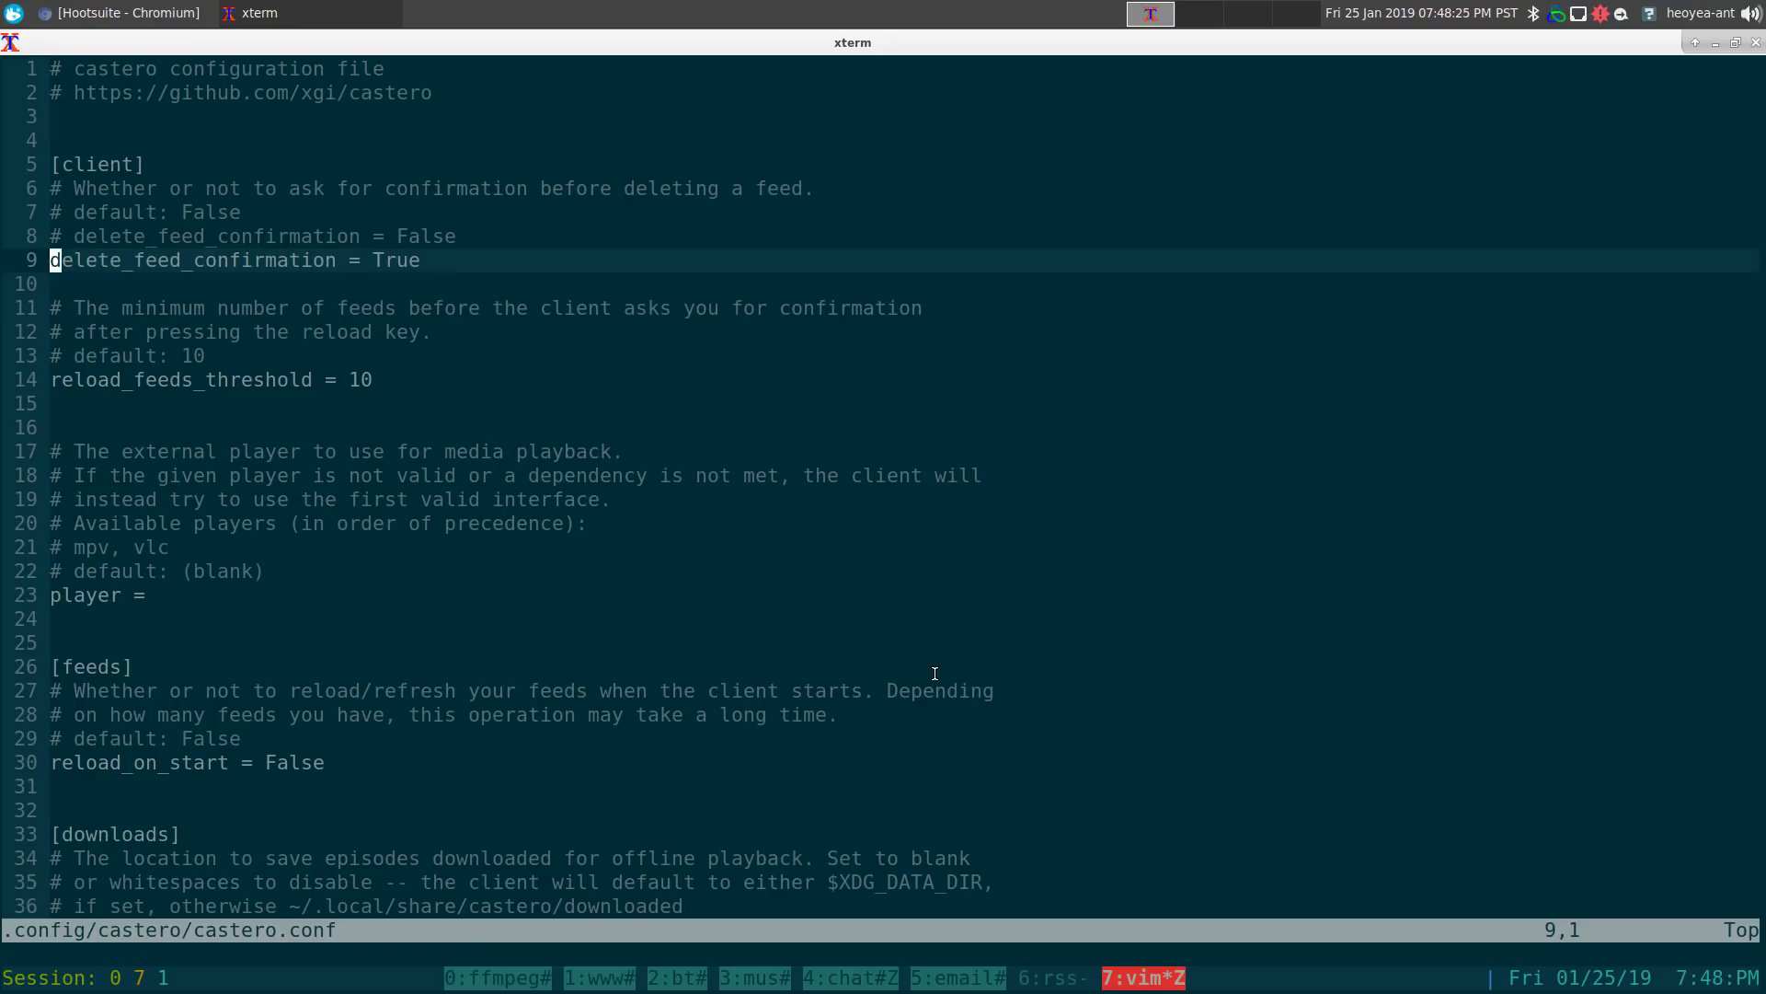
Step: Read the reload_feeds_threshold and external player settings in the [client] section of castero.conf
key("j")
key("j")
key("j")
key("j")
key("j")
key("j")
key("j")
key("j")
key("j")
key("j")
key("j")
key("j")
key("j")
key("j")
key("j")
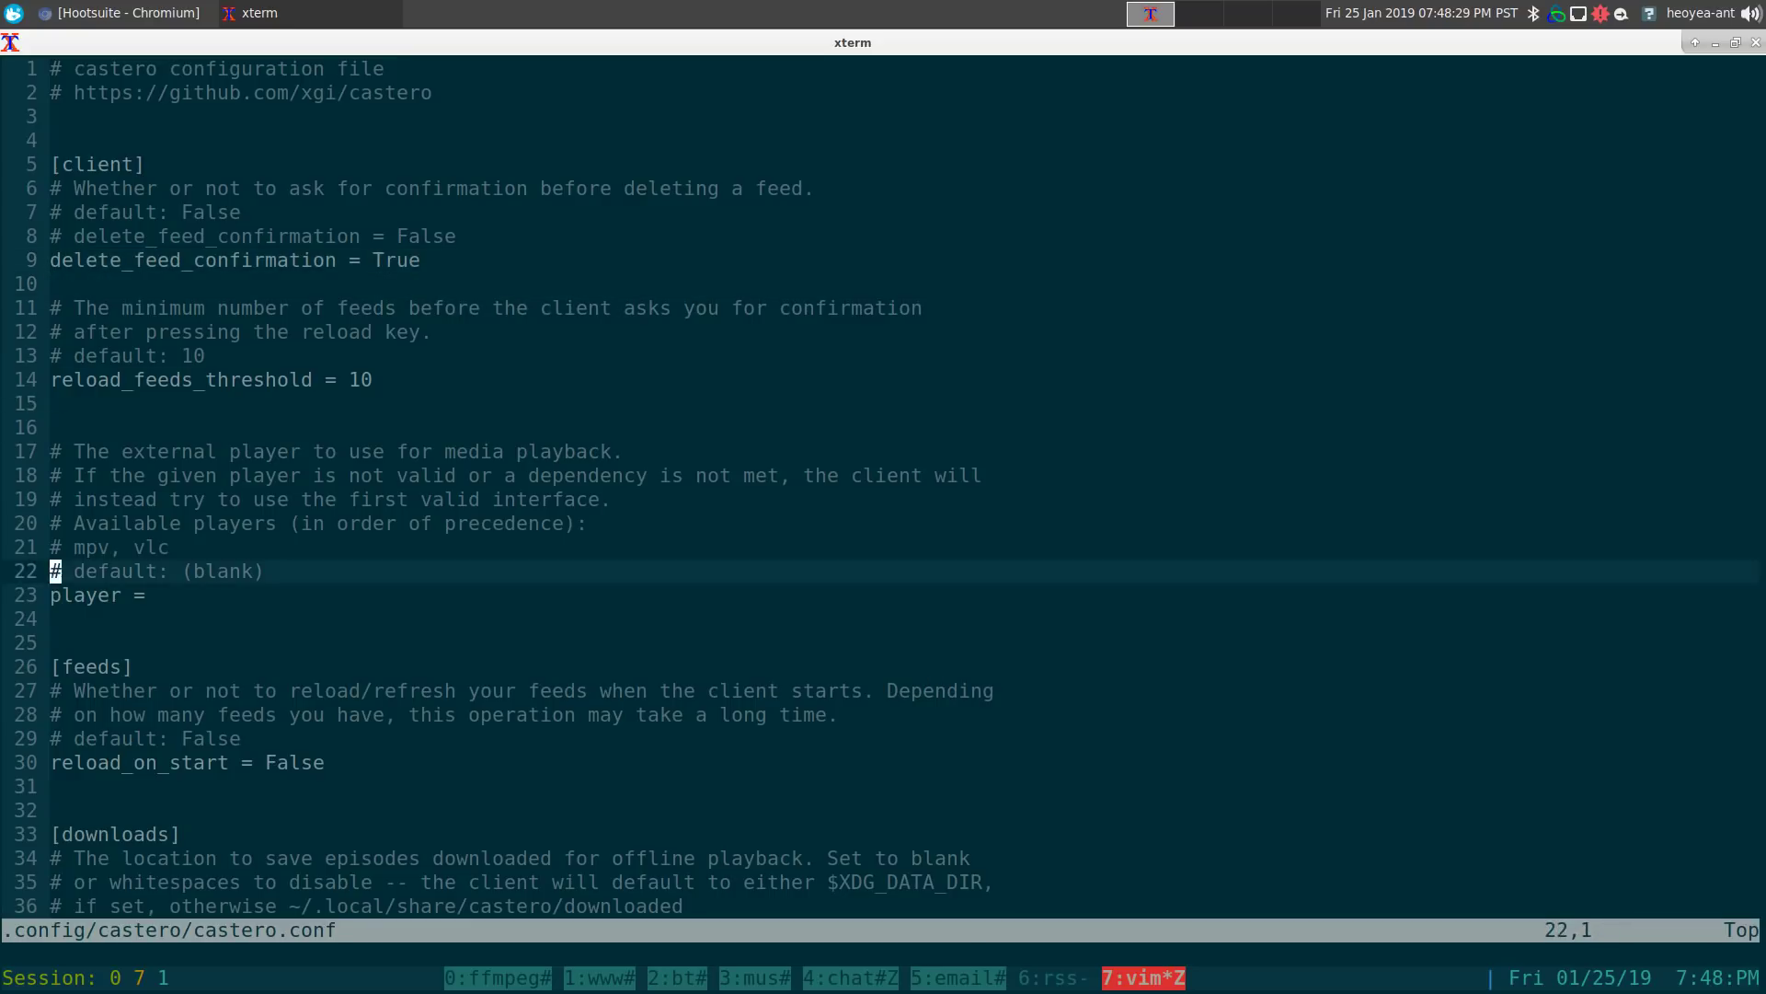
key("k")
key("k")
key("k")
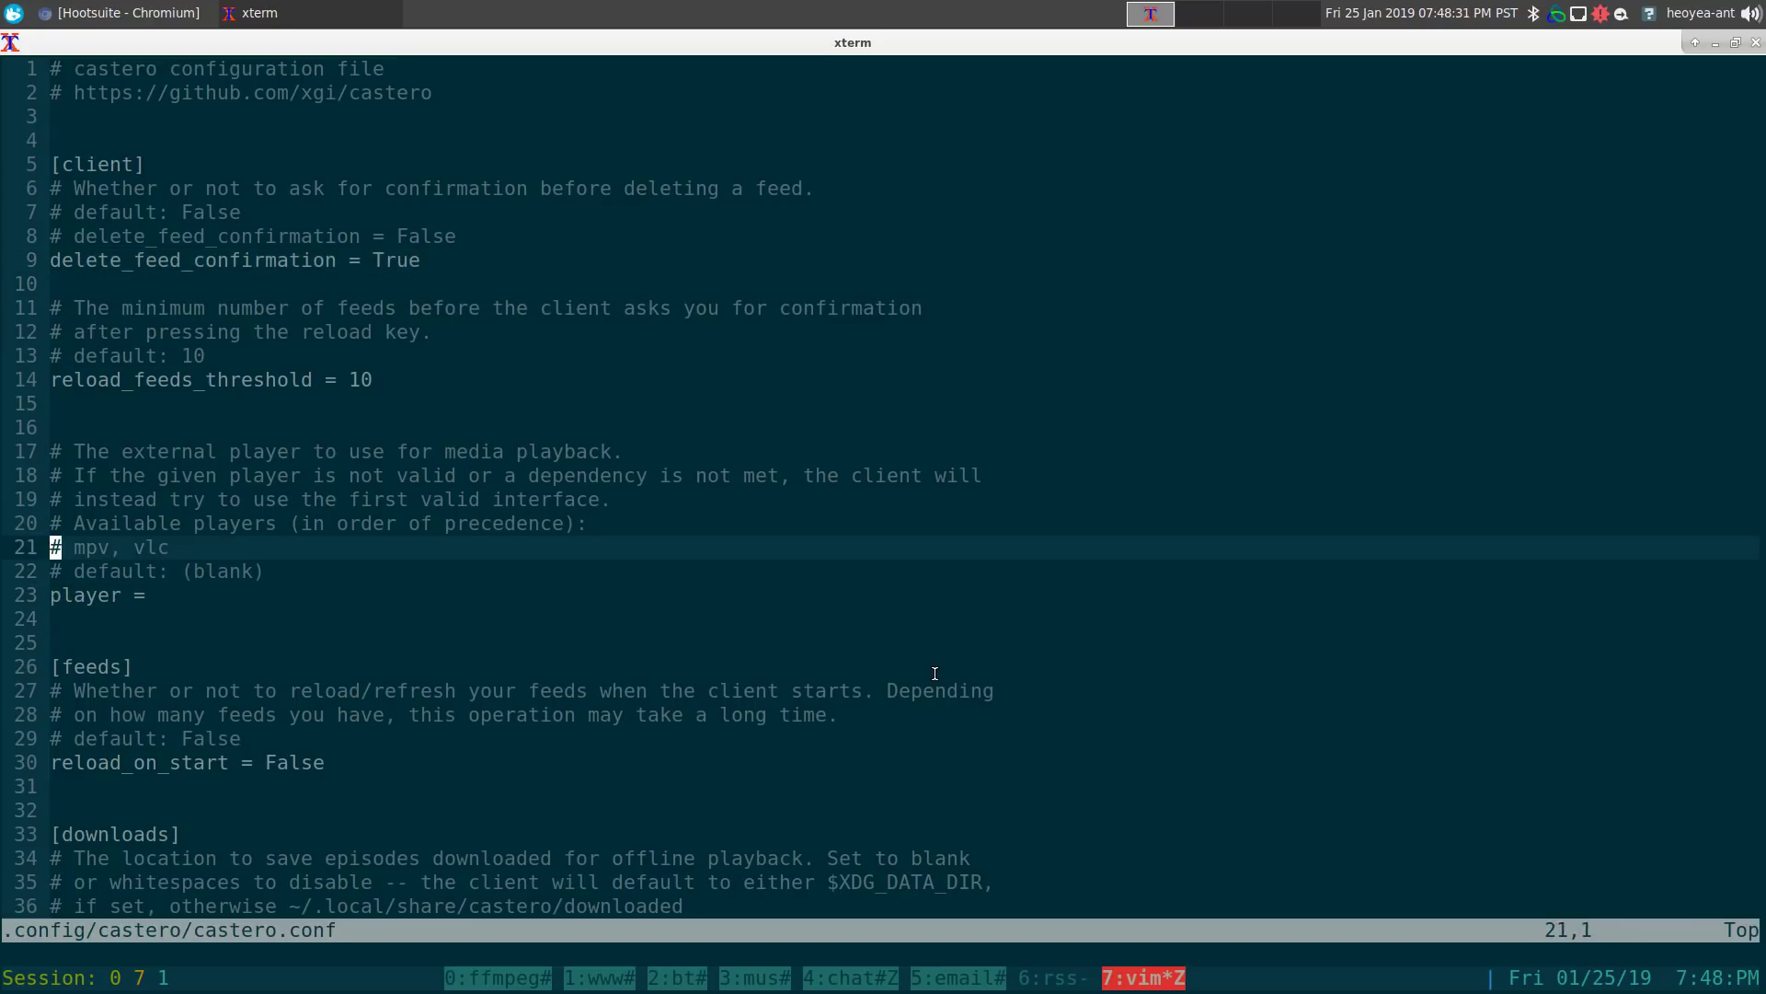
Step: Read the reload_on_start option in the [feeds] section and the custom download location in the [downloads] section
key("j")
key("j")
key("j")
key("j")
key("j")
key("j")
key("j")
key("j")
key("j")
key("j")
key("j")
key("j")
key("j")
key("j")
key("j")
key("j")
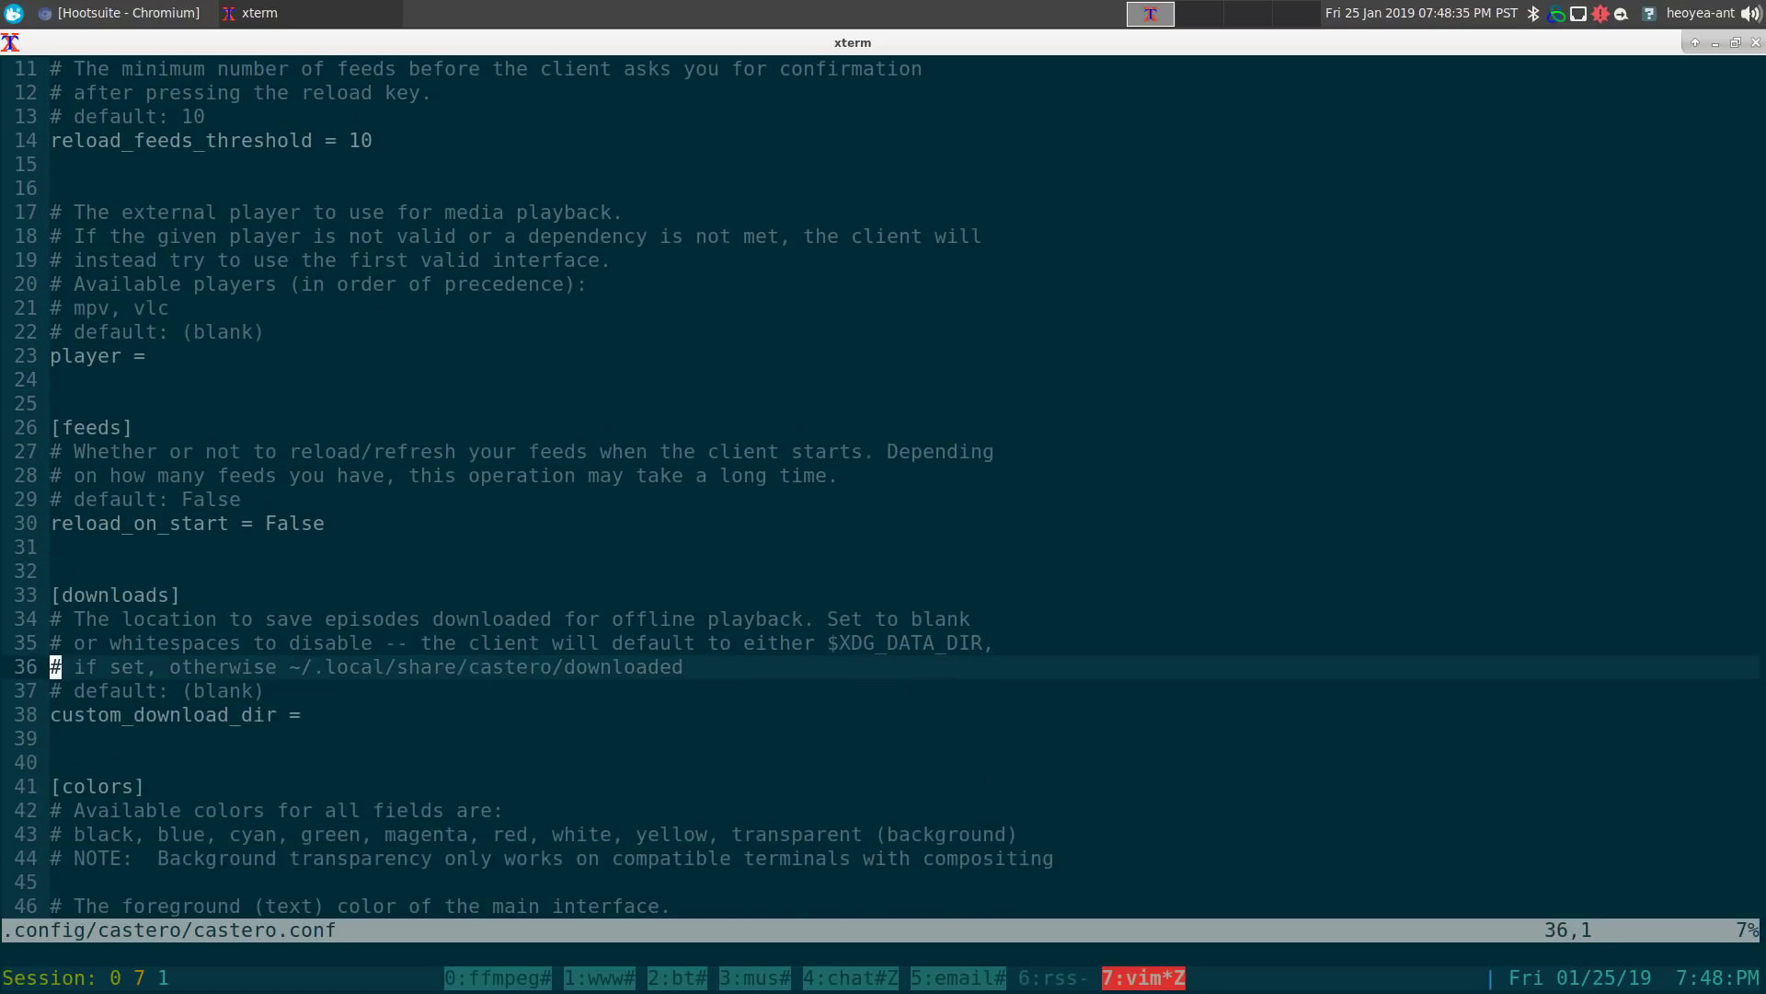
Step: Look through the available colors and interface color settings, down to the [playback] section with its seek distance
key("j")
key("j")
key("j")
key("j")
key("j")
key("j")
key("j")
key("j")
key("j")
key("j")
key("j")
key("j")
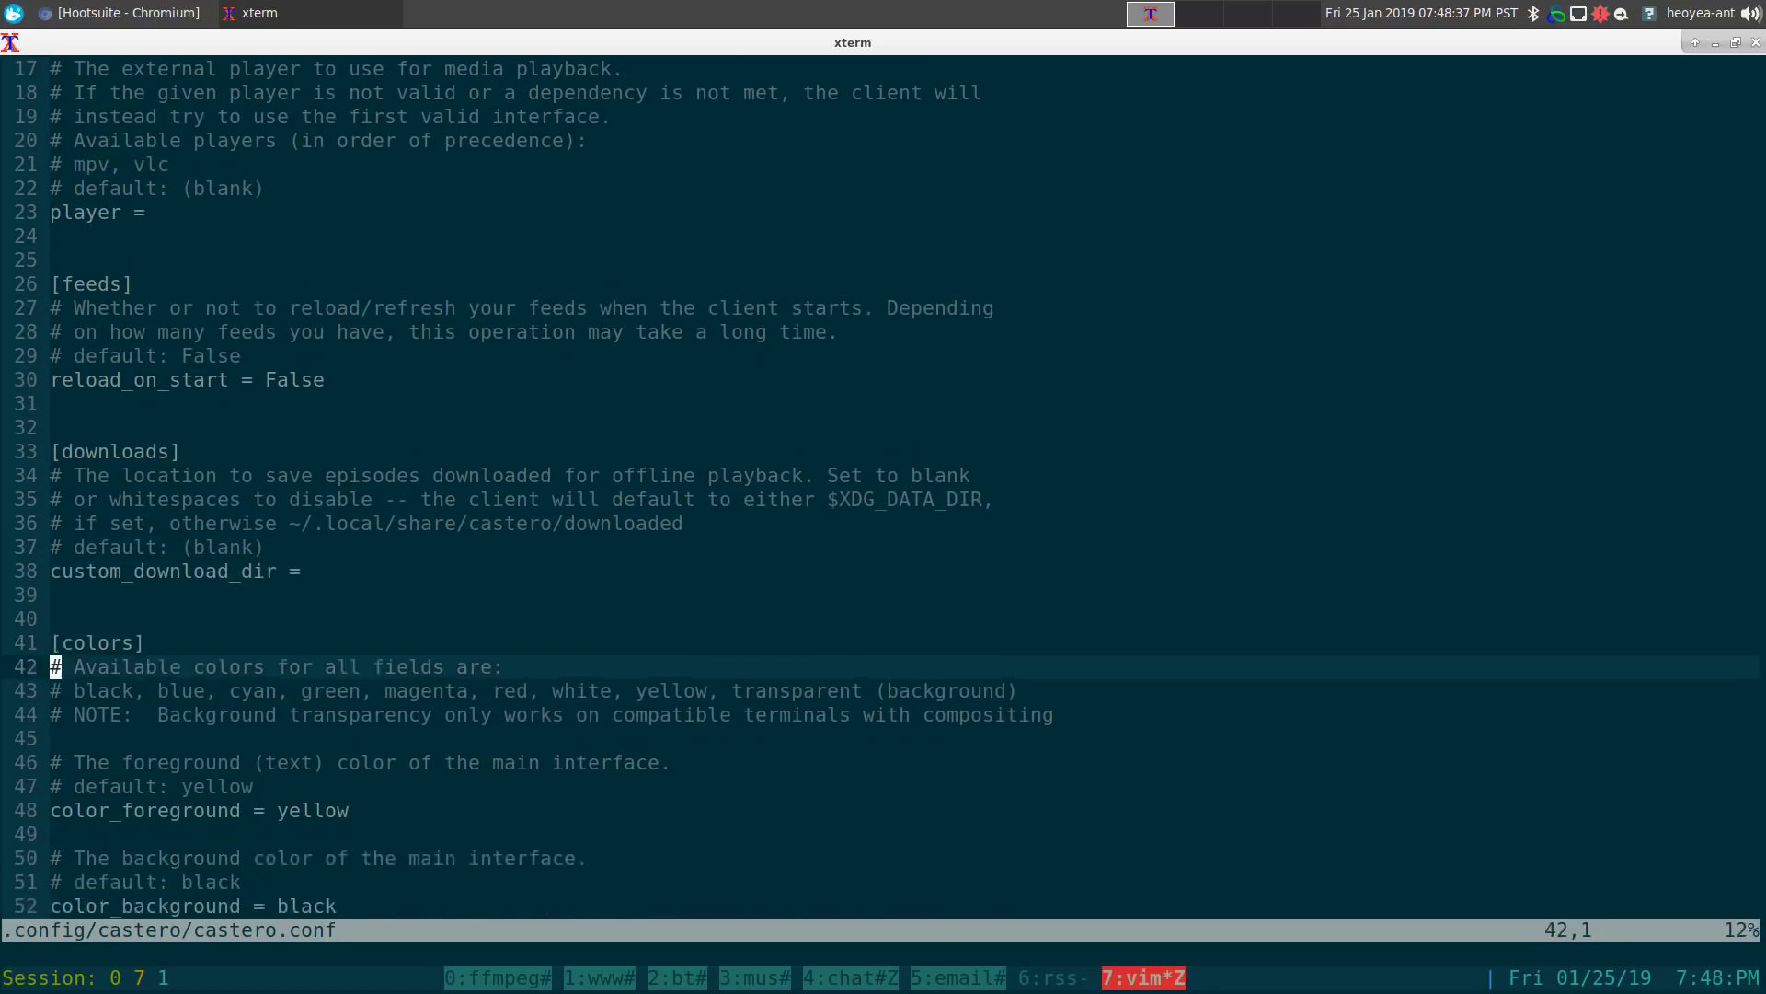
key("j")
key("j")
key("j")
key("j")
key("j")
key("j")
key("j")
key("j")
key("j")
key("j")
key("j")
key("j")
key("j")
key("j")
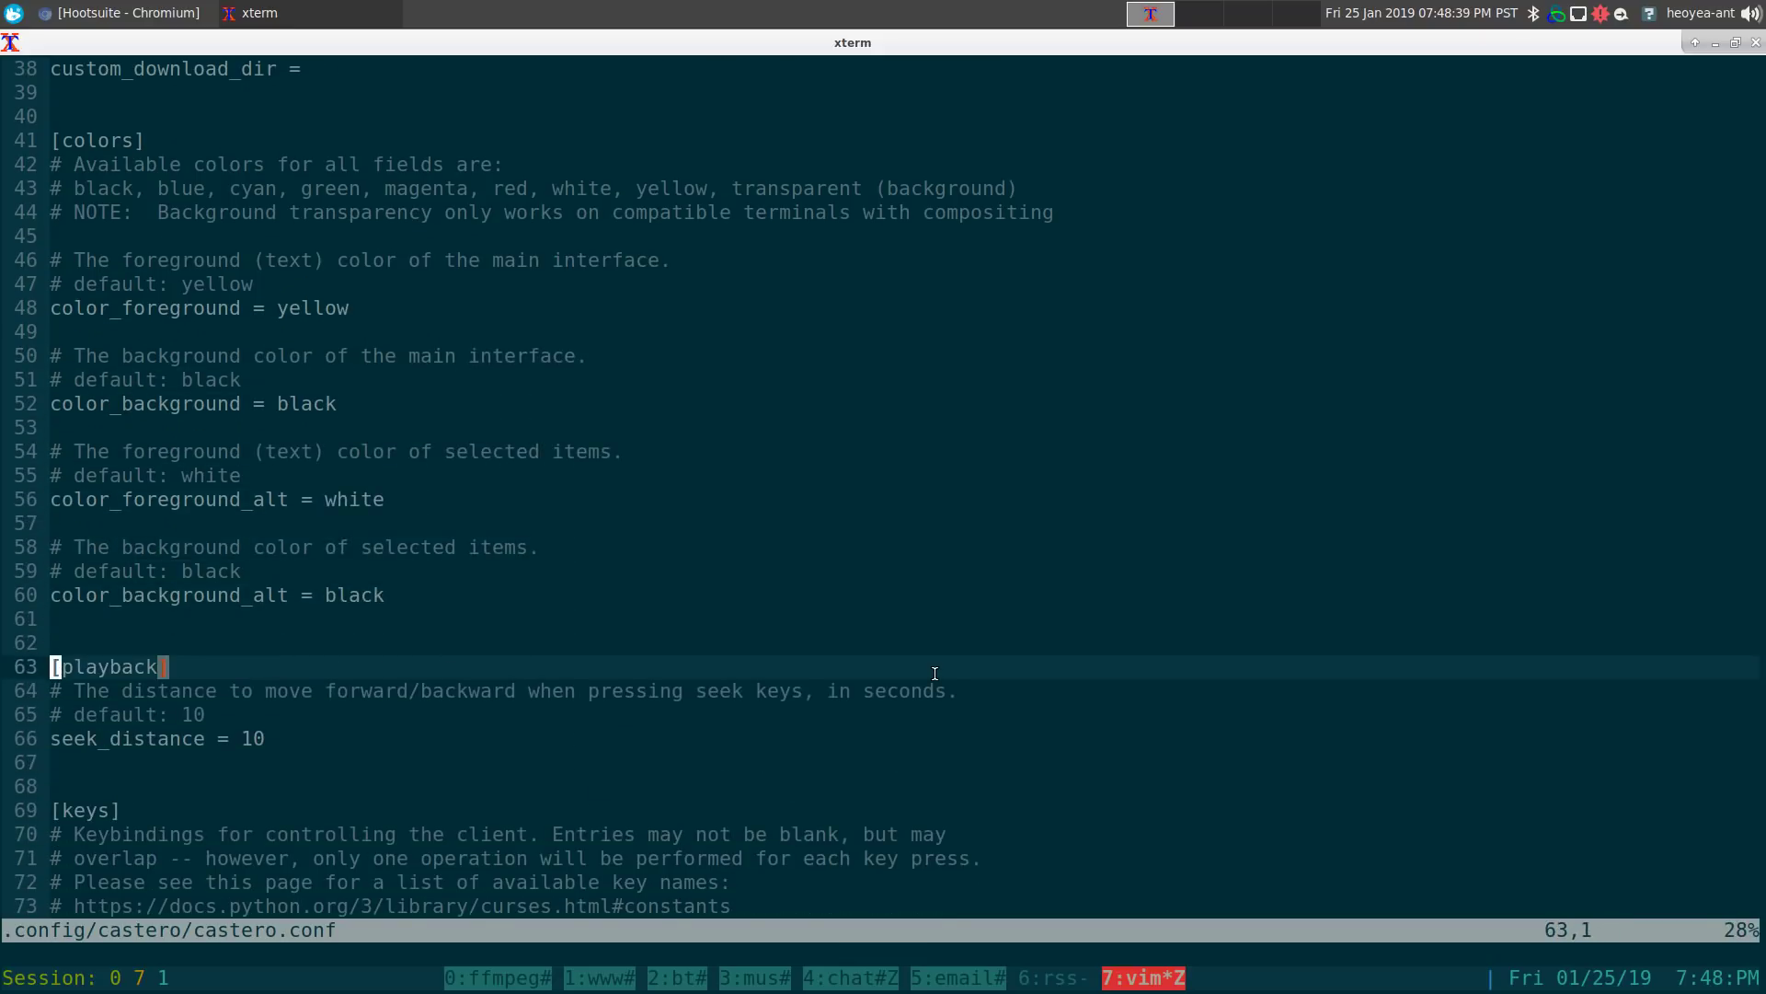
Step: Go back to the main interface's foreground and background color settings in the [colors] section
key("k")
key("k")
key("k")
key("k")
key("k")
key("k")
key("k")
key("k")
key("k")
key("k")
key("k")
key("k")
key("k")
key("k")
key("k")
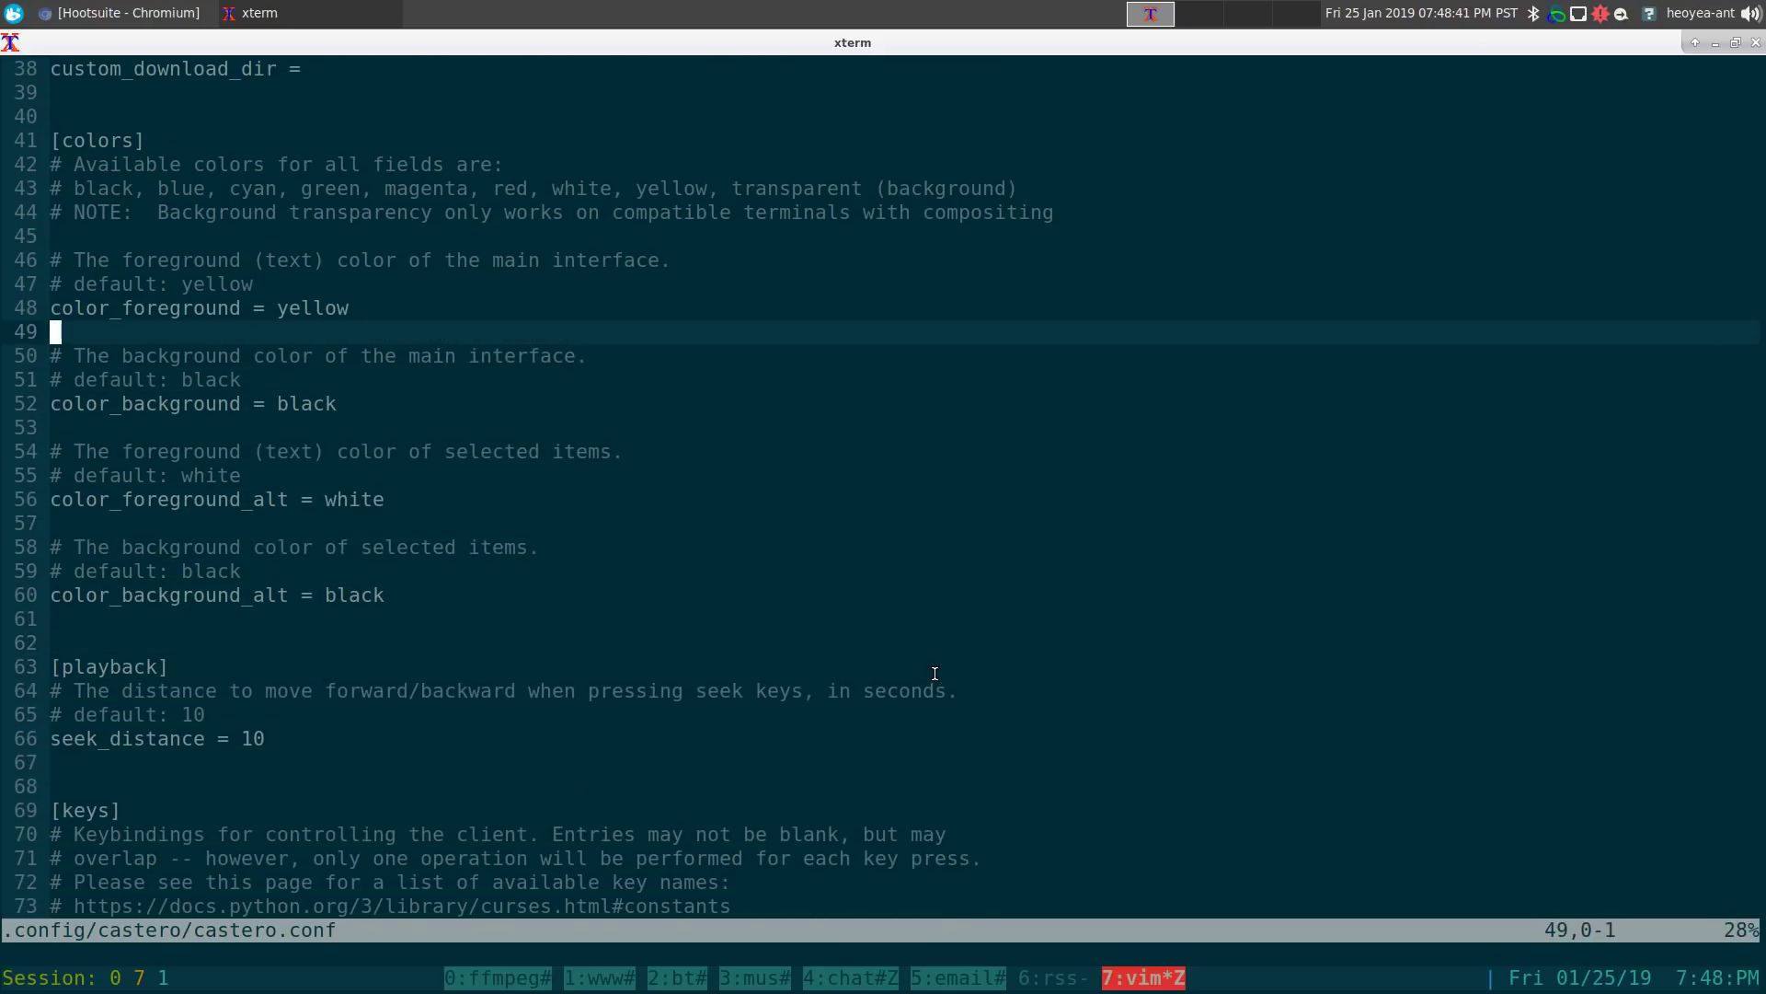
Step: Highlight the main interface's foreground and background color settings in the [colors] section
key("V")
key("j")
key("j")
key("j")
key("j")
key("j")
key("j")
key("j")
key("j")
key("j")
key("j")
key("j")
key("j")
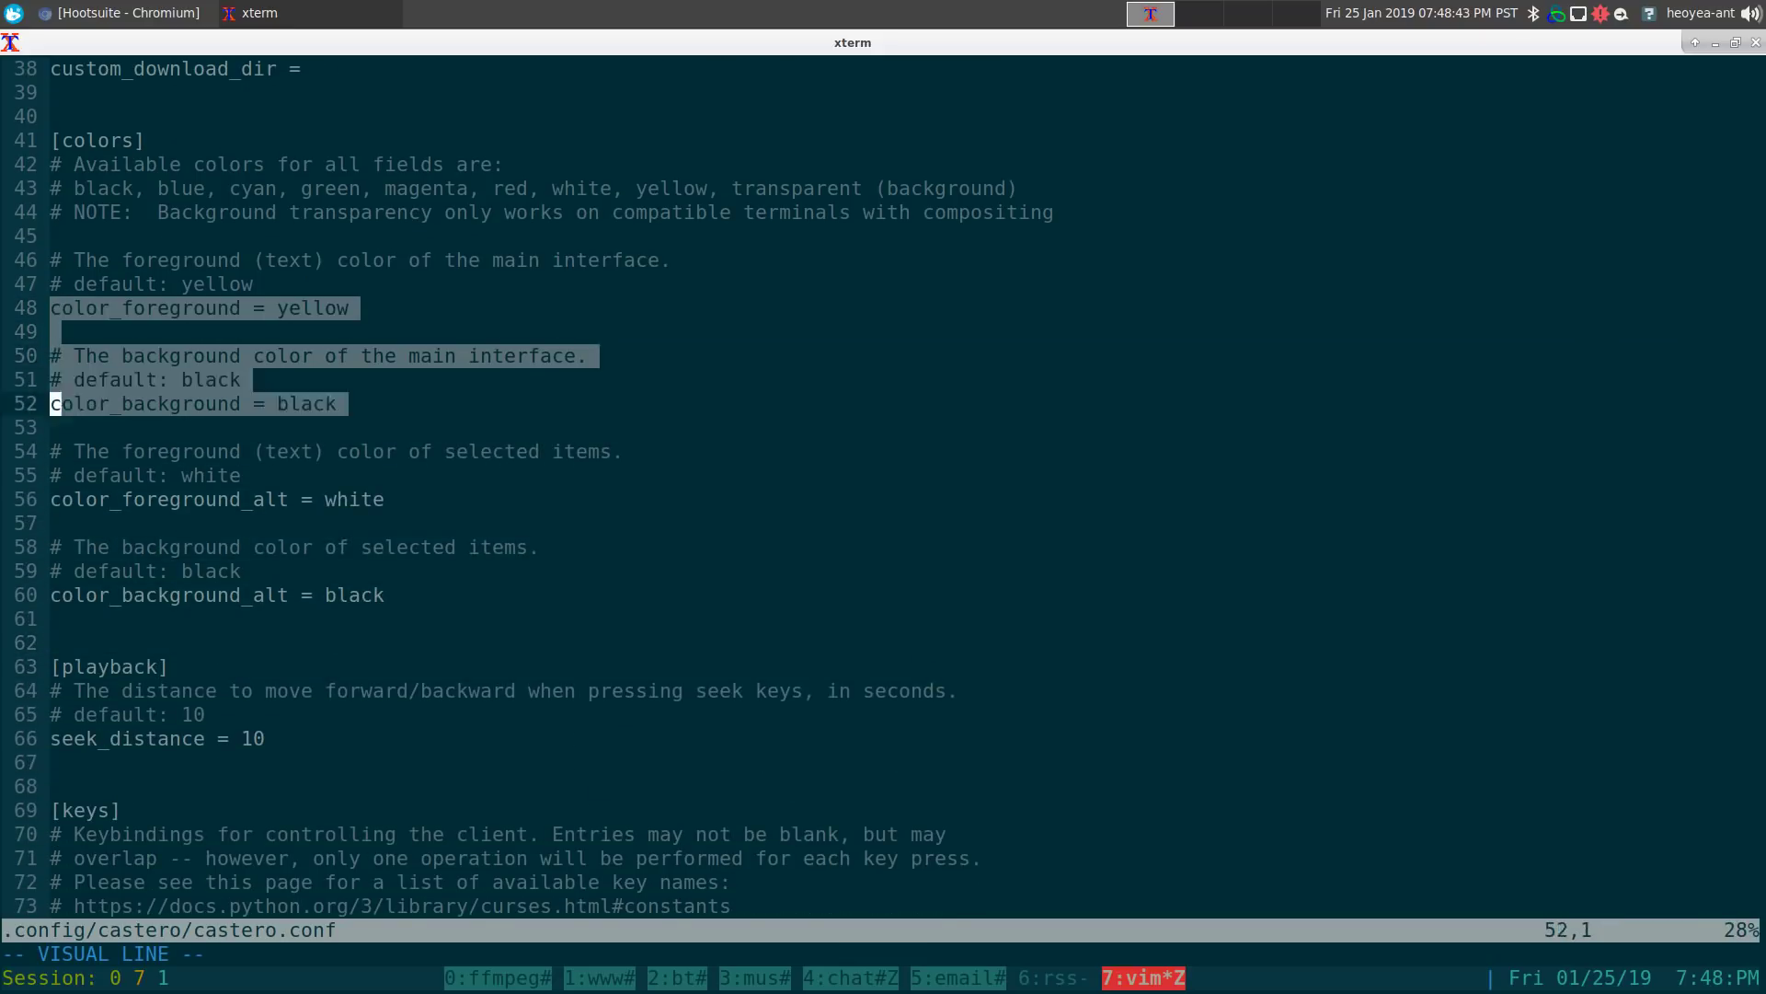
key("Escape")
Step: Review the selected-item color settings and the seek_distance option in the [playback] section
key("j")
key("j")
key("j")
key("j")
key("j")
key("j")
key("j")
key("j")
key("j")
key("j")
key("j")
key("j")
key("j")
key("j")
key("j")
key("j")
key("j")
key("j")
key("j")
key("j")
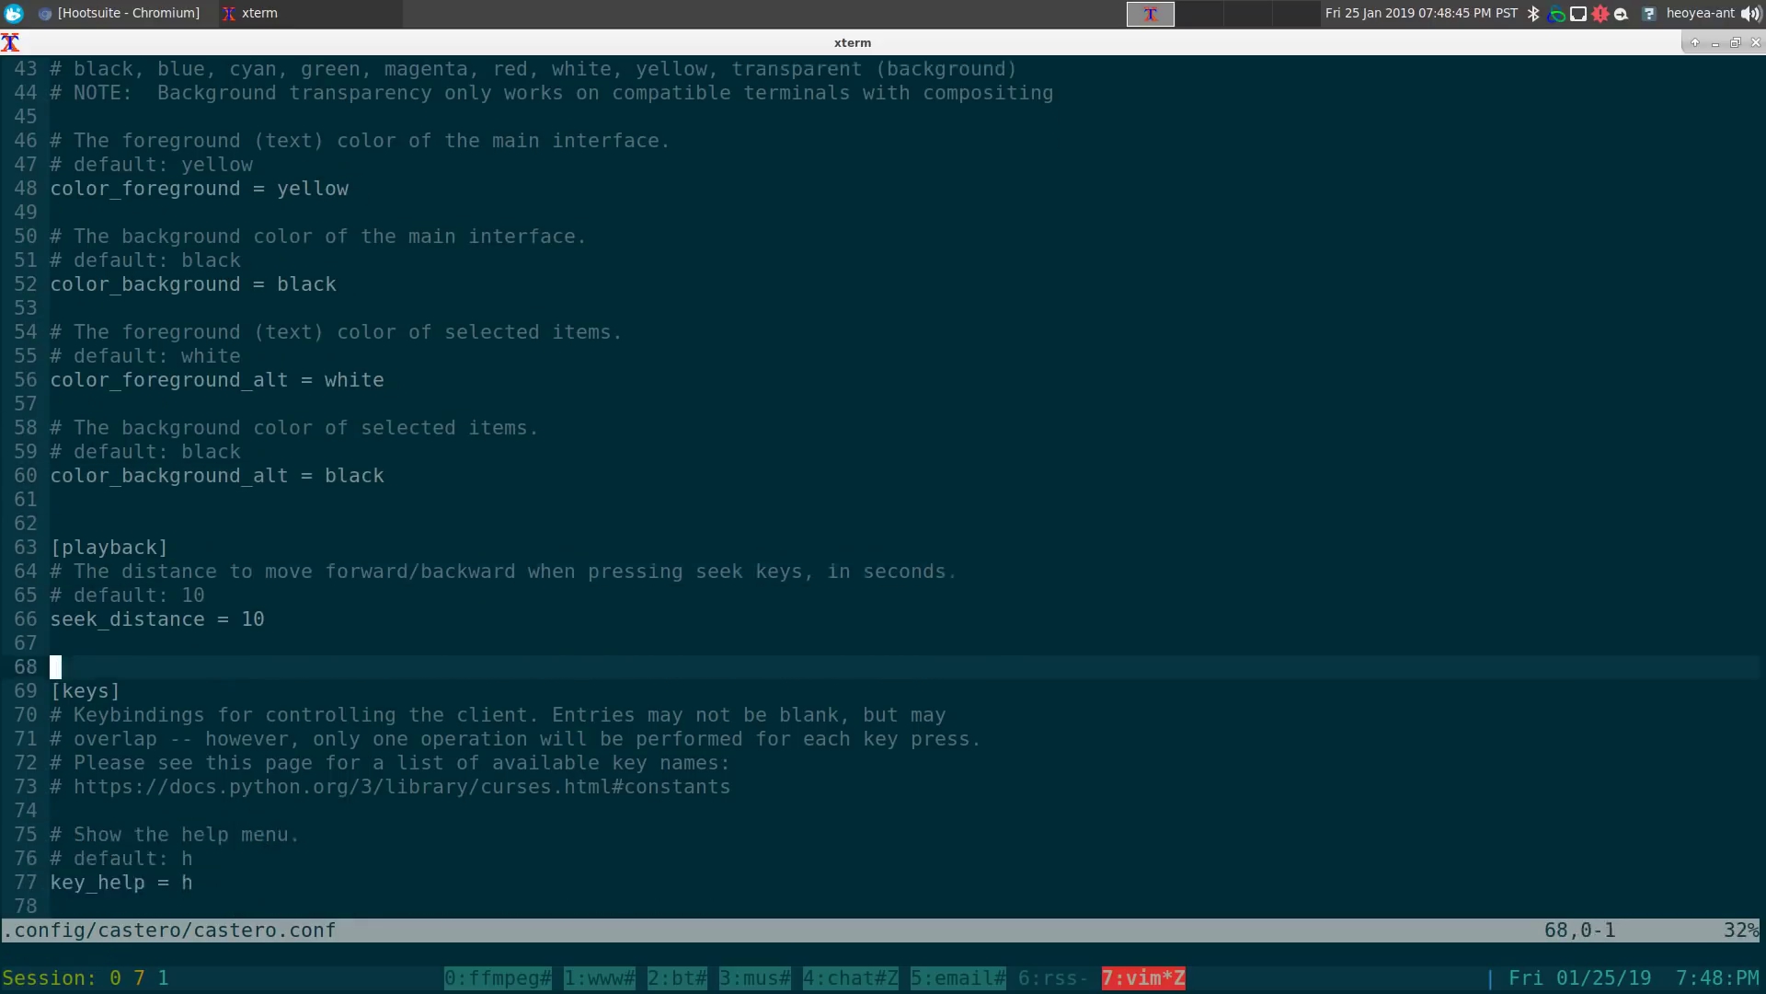
Step: Read the first keybindings in the [keys] section, covering help, exit, adding, deleting and reloading feeds, and saving episodes
key("j")
key("j")
key("j")
key("j")
key("j")
key("j")
key("j")
key("j")
key("j")
key("j")
key("j")
key("j")
key("j")
key("j")
key("j")
key("j")
key("j")
key("j")
key("j")
key("j")
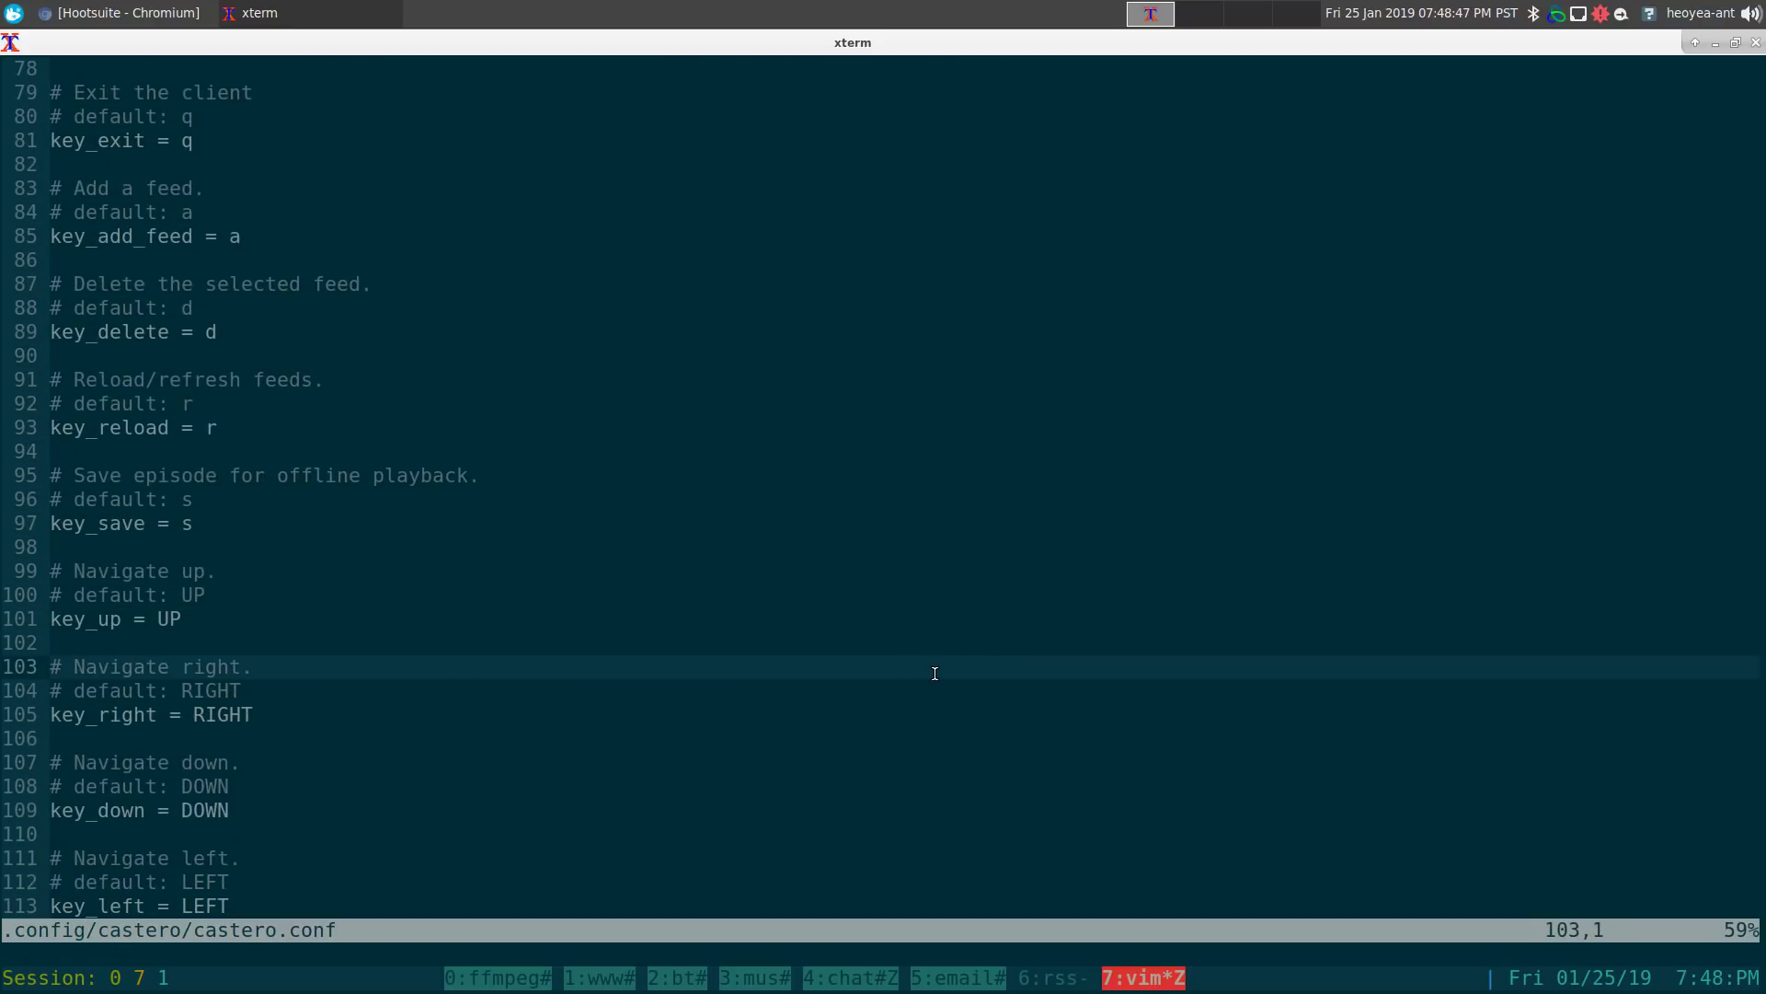
Step: Read the keybindings for navigating in each direction and for scrolling the menu up and down
key("j")
key("j")
key("j")
key("j")
key("j")
key("j")
key("j")
key("j")
key("j")
key("j")
key("j")
key("j")
key("j")
key("j")
key("j")
key("j")
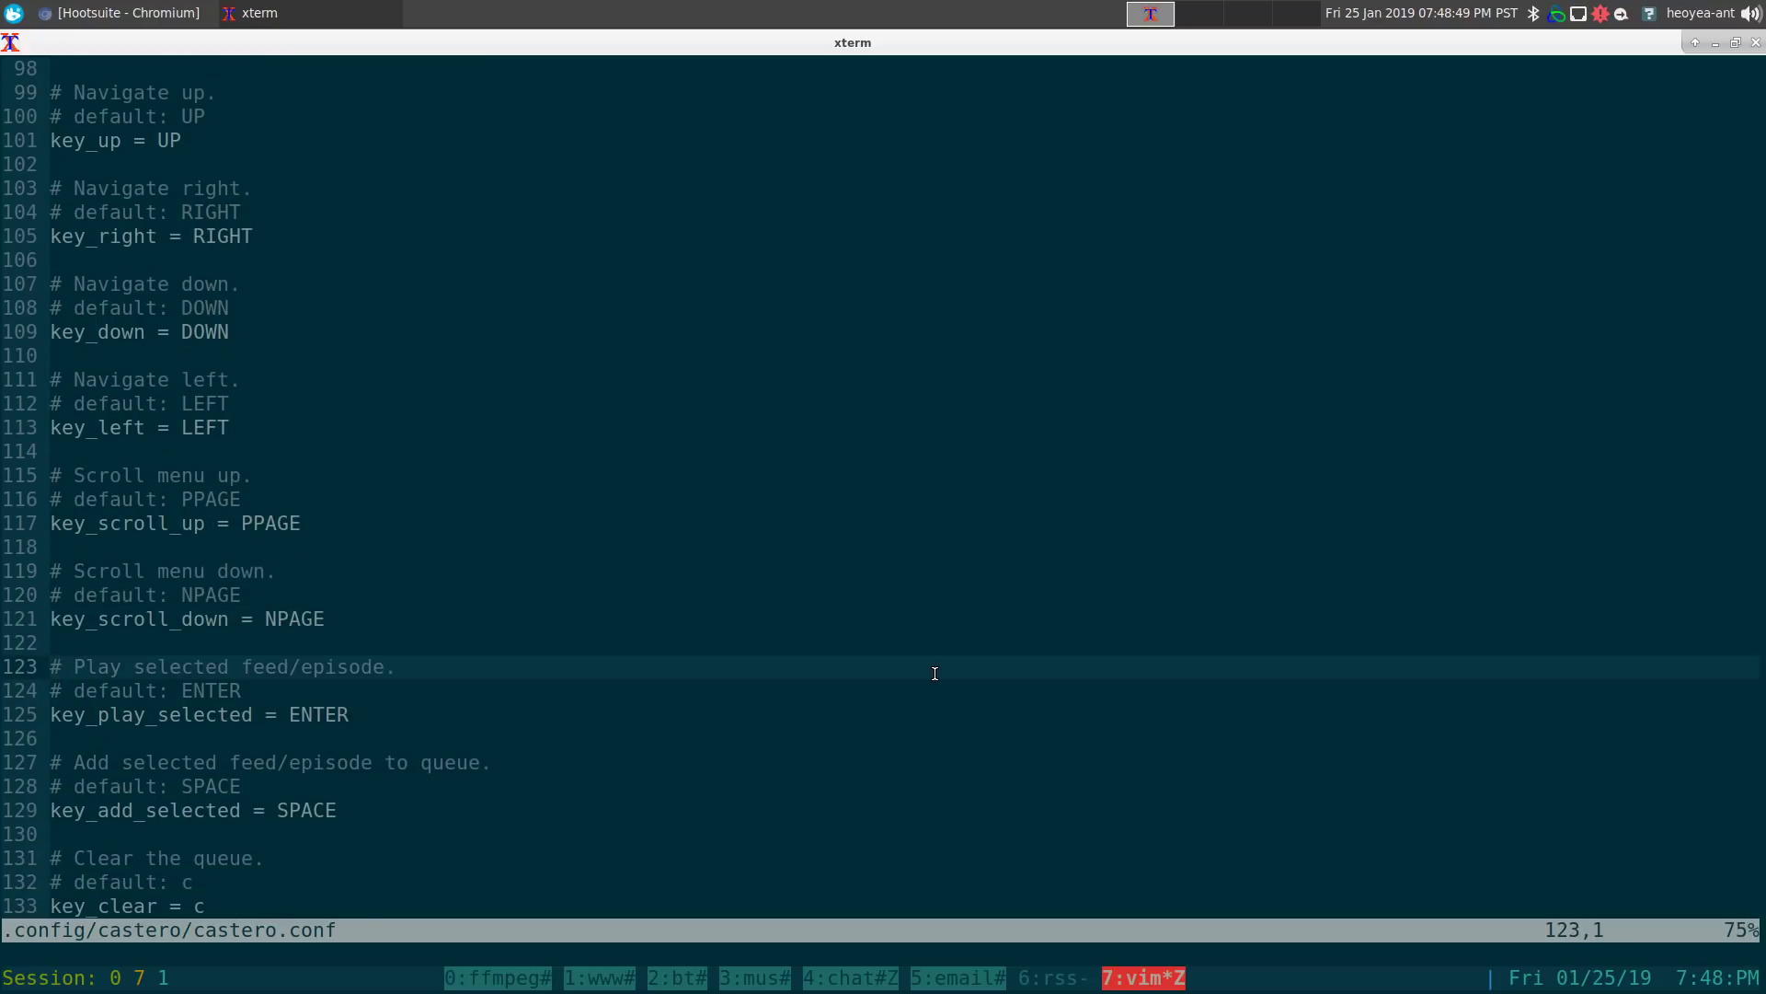
Step: Read the queue, menu inversion, pause/play and seek keybindings down to the end of castero.conf
key("j")
key("j")
key("j")
key("j")
key("j")
key("j")
key("j")
key("j")
key("j")
key("j")
key("j")
key("j")
key("j")
key("j")
key("j")
key("j")
key("j")
key("j")
key("j")
key("j")
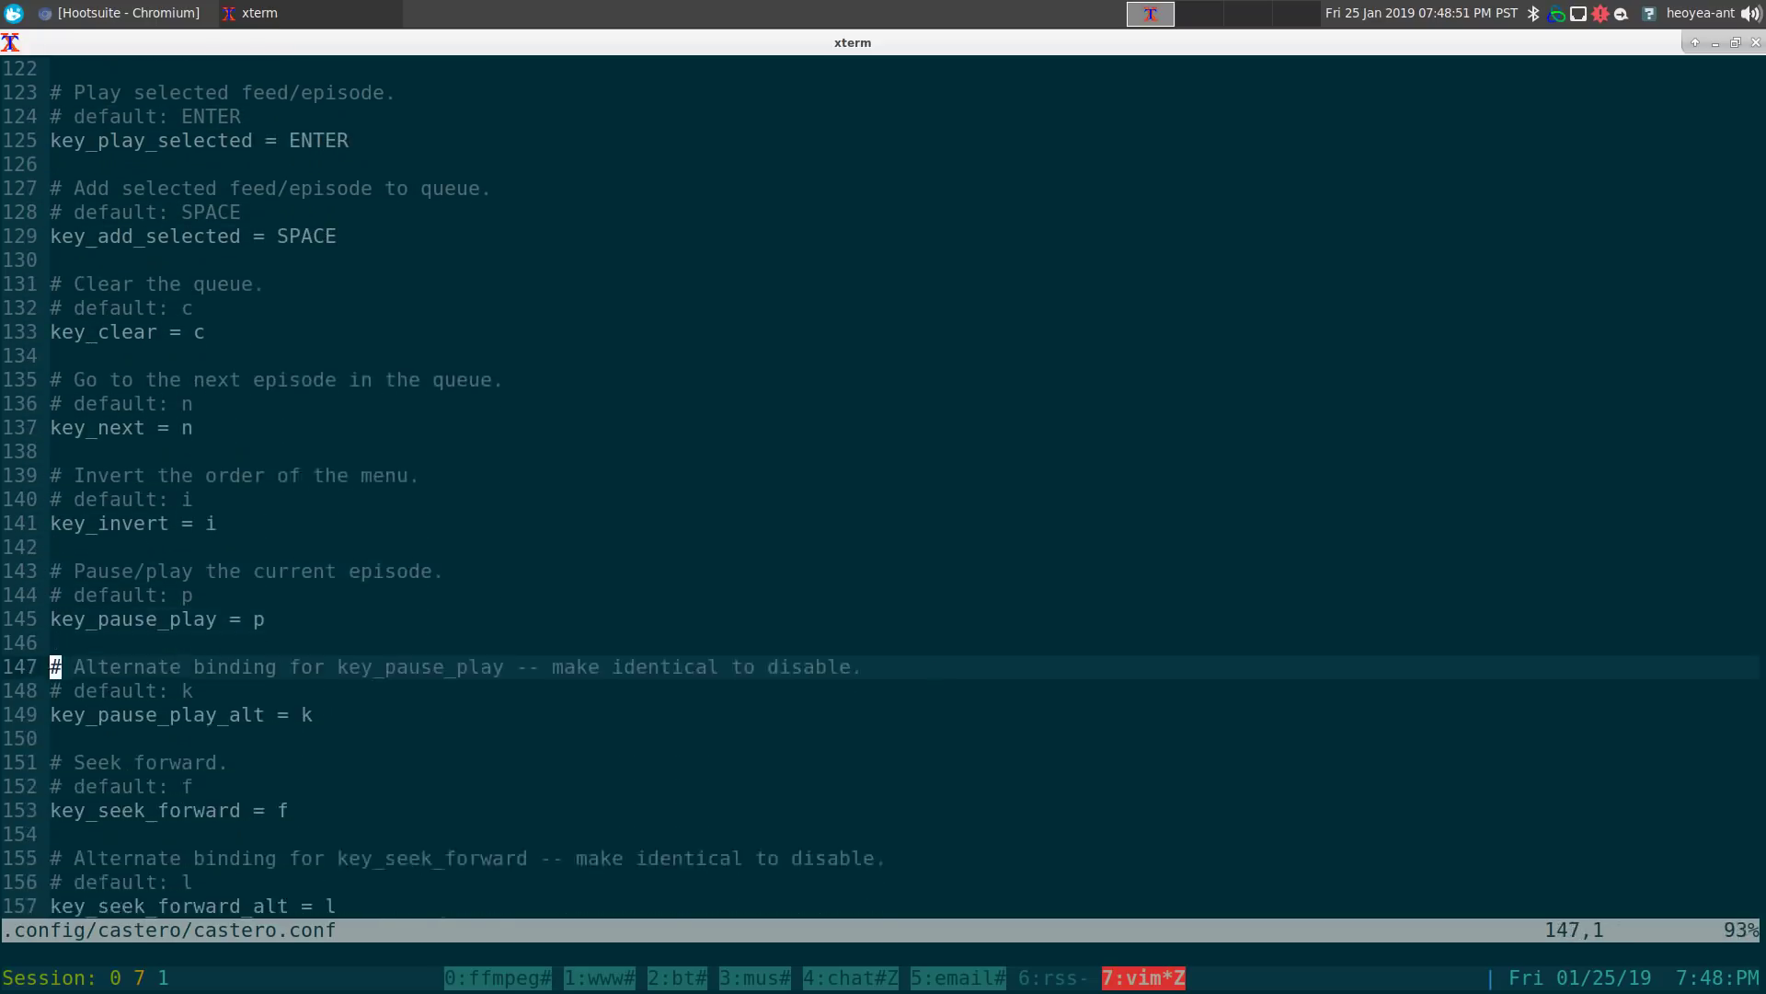
key("j")
key("j")
key("j")
key("j")
key("j")
key("j")
key("j")
key("j")
key("j")
key("j")
key("j")
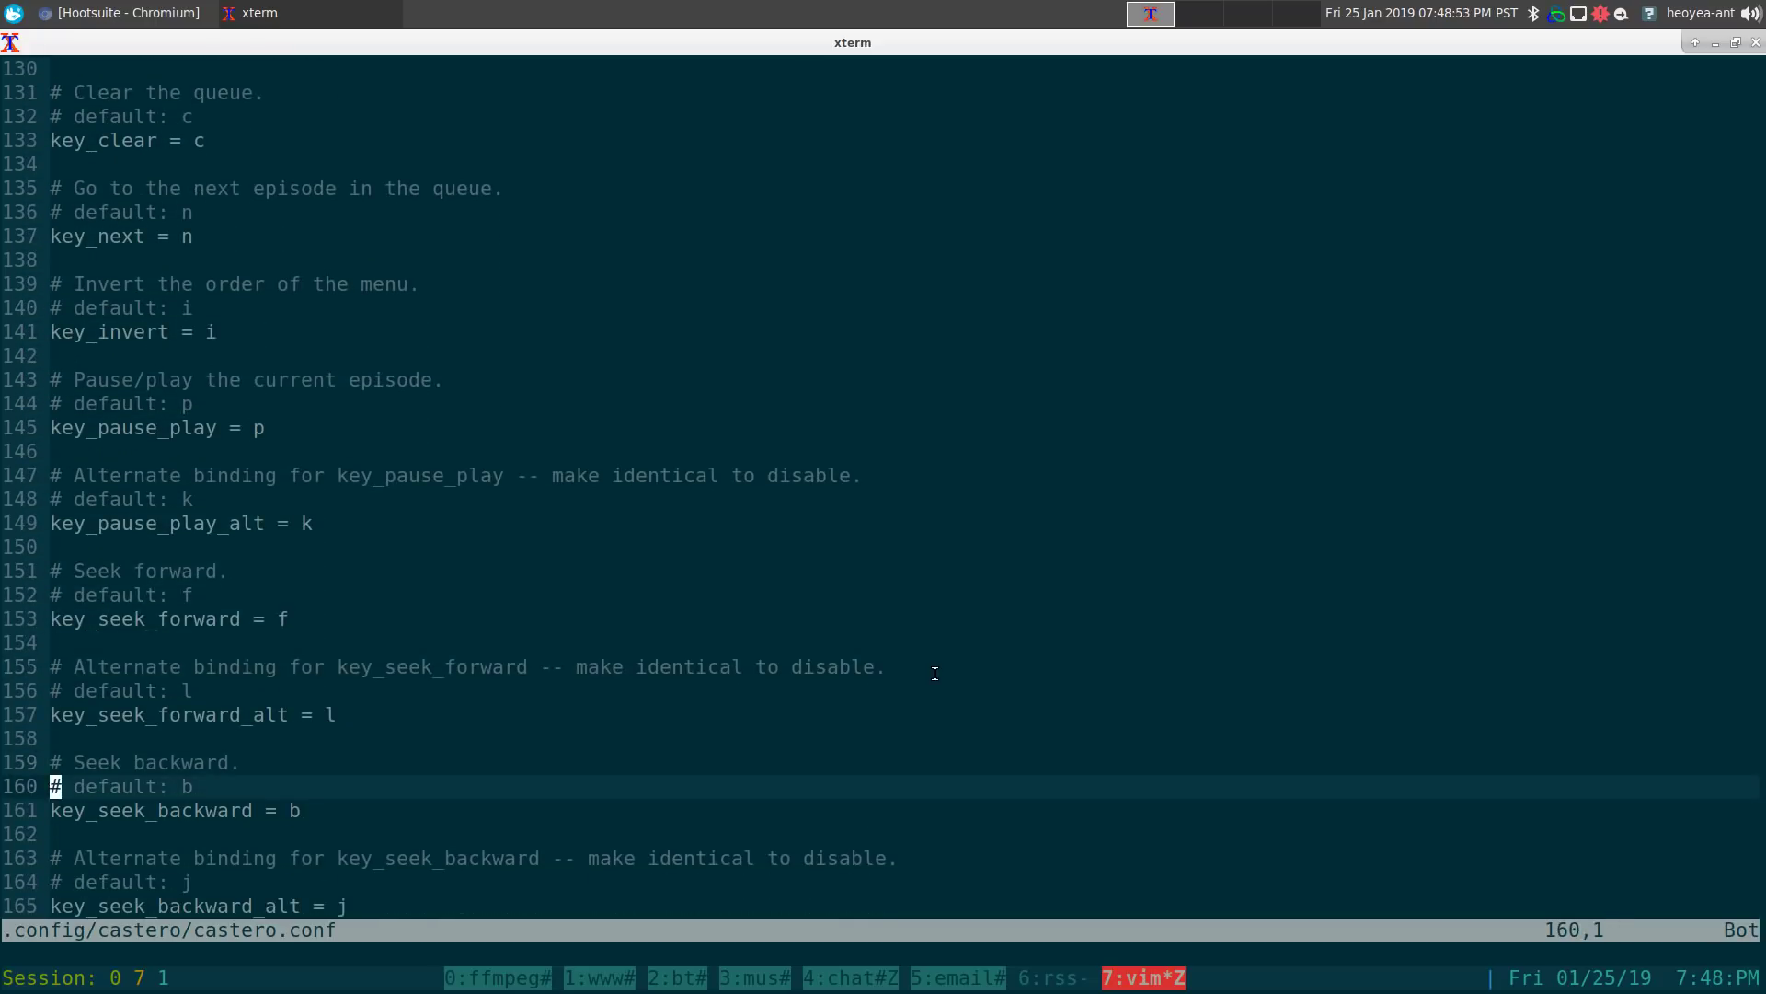
Step: Go back up through the seek, playback and queue keybindings to the key_scroll_down setting
key("k")
key("k")
key("k")
key("k")
key("k")
key("k")
key("k")
key("k")
key("k")
key("k")
key("k")
key("k")
key("k")
key("k")
key("k")
key("k")
key("k")
key("k")
key("k")
key("k")
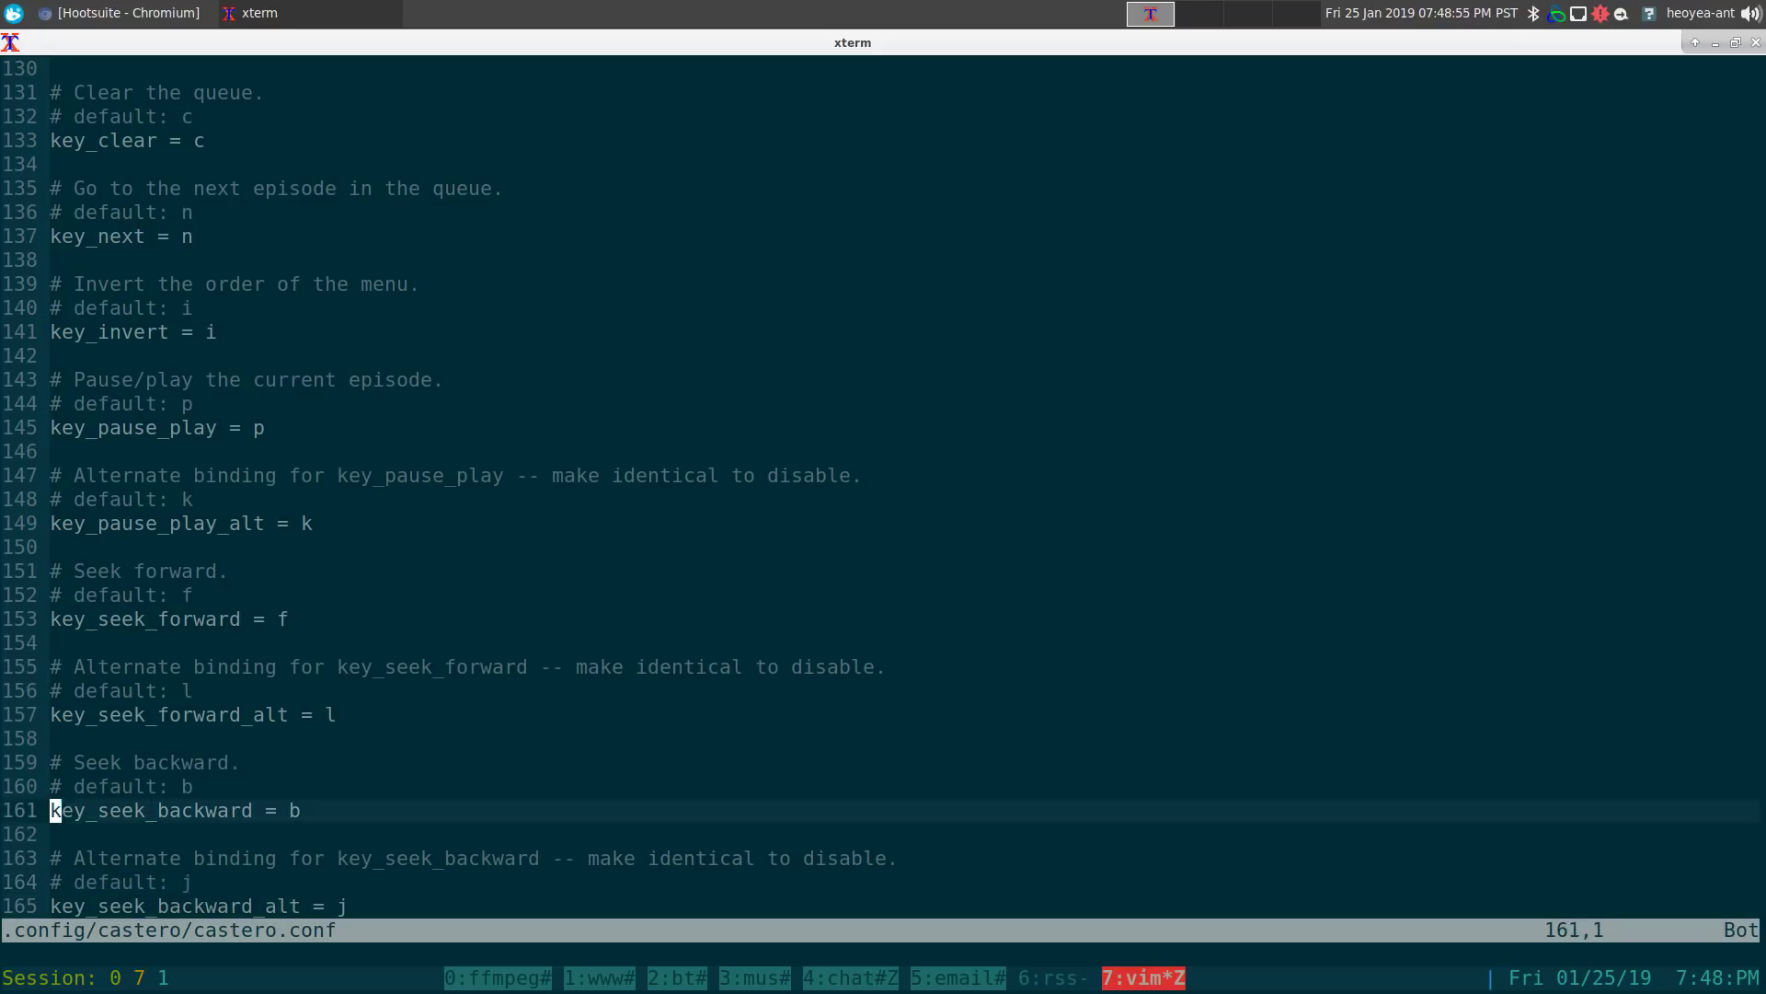
key("k")
key("k")
key("k")
key("k")
key("k")
key("k")
key("k")
key("k")
key("k")
key("k")
key("k")
key("k")
key("k")
key("k")
key("k")
key("k")
key("k")
key("k")
key("k")
key("k")
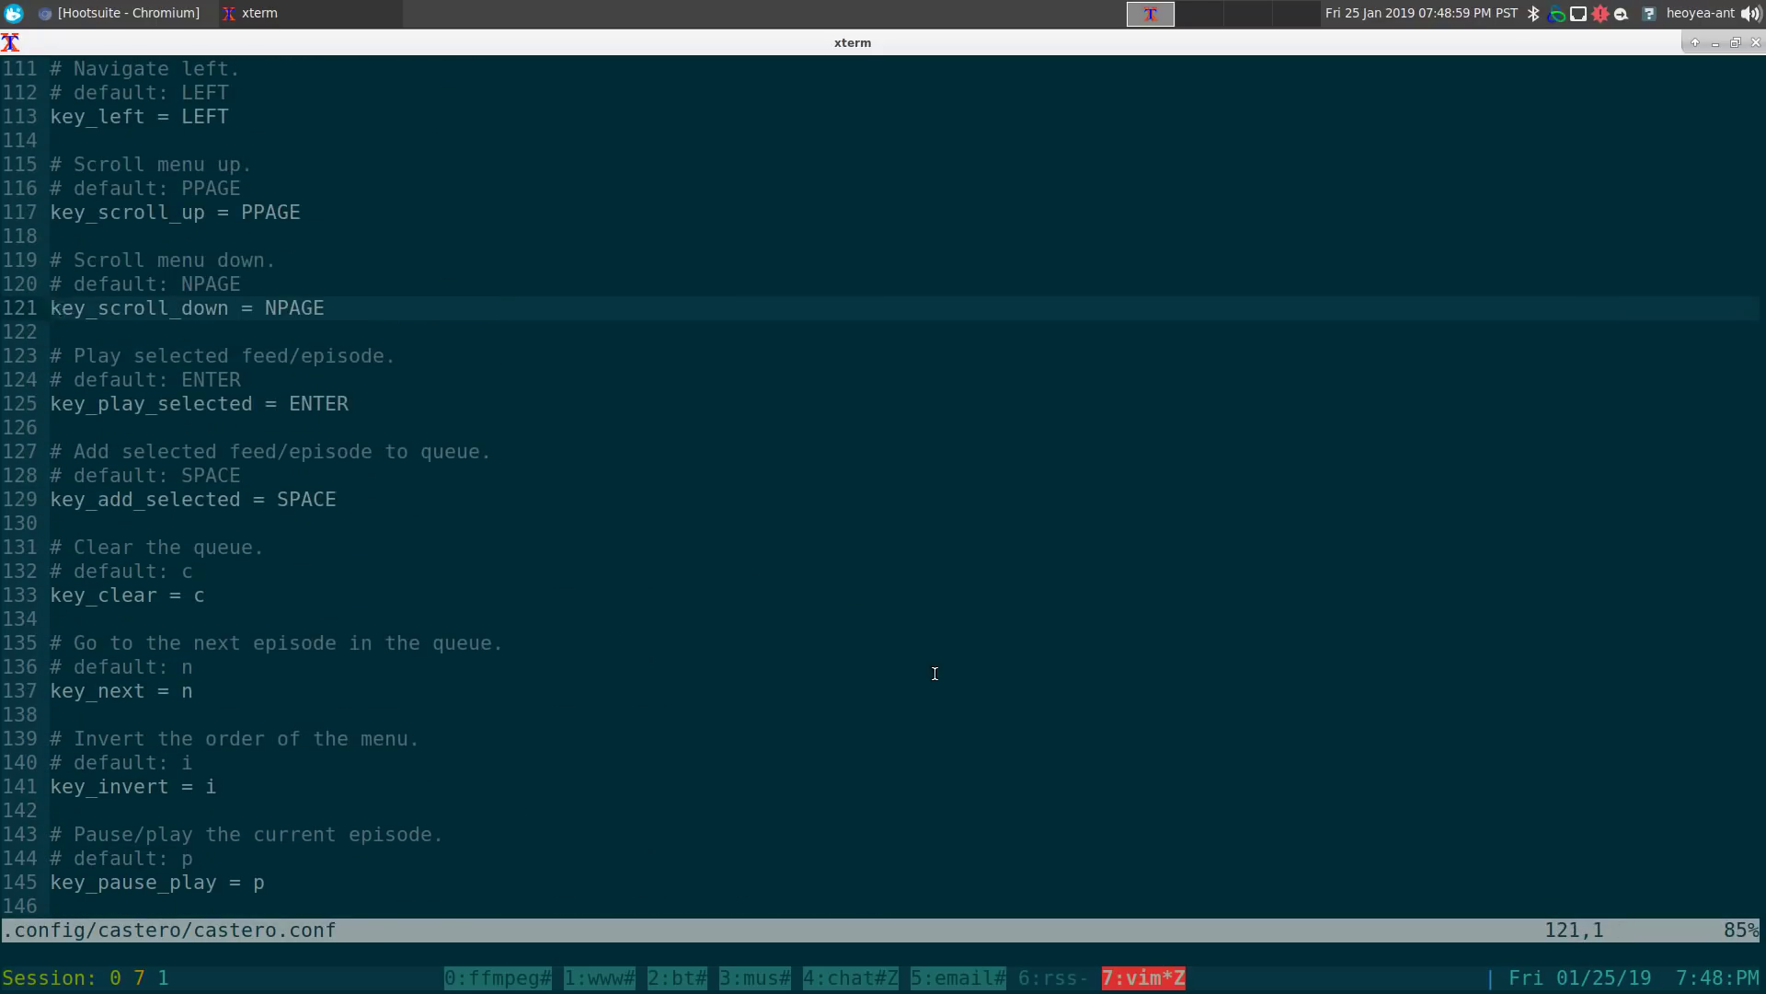
Step: Save and close castero.conf, and launch castero from the shell
type(":x")
key("Return")
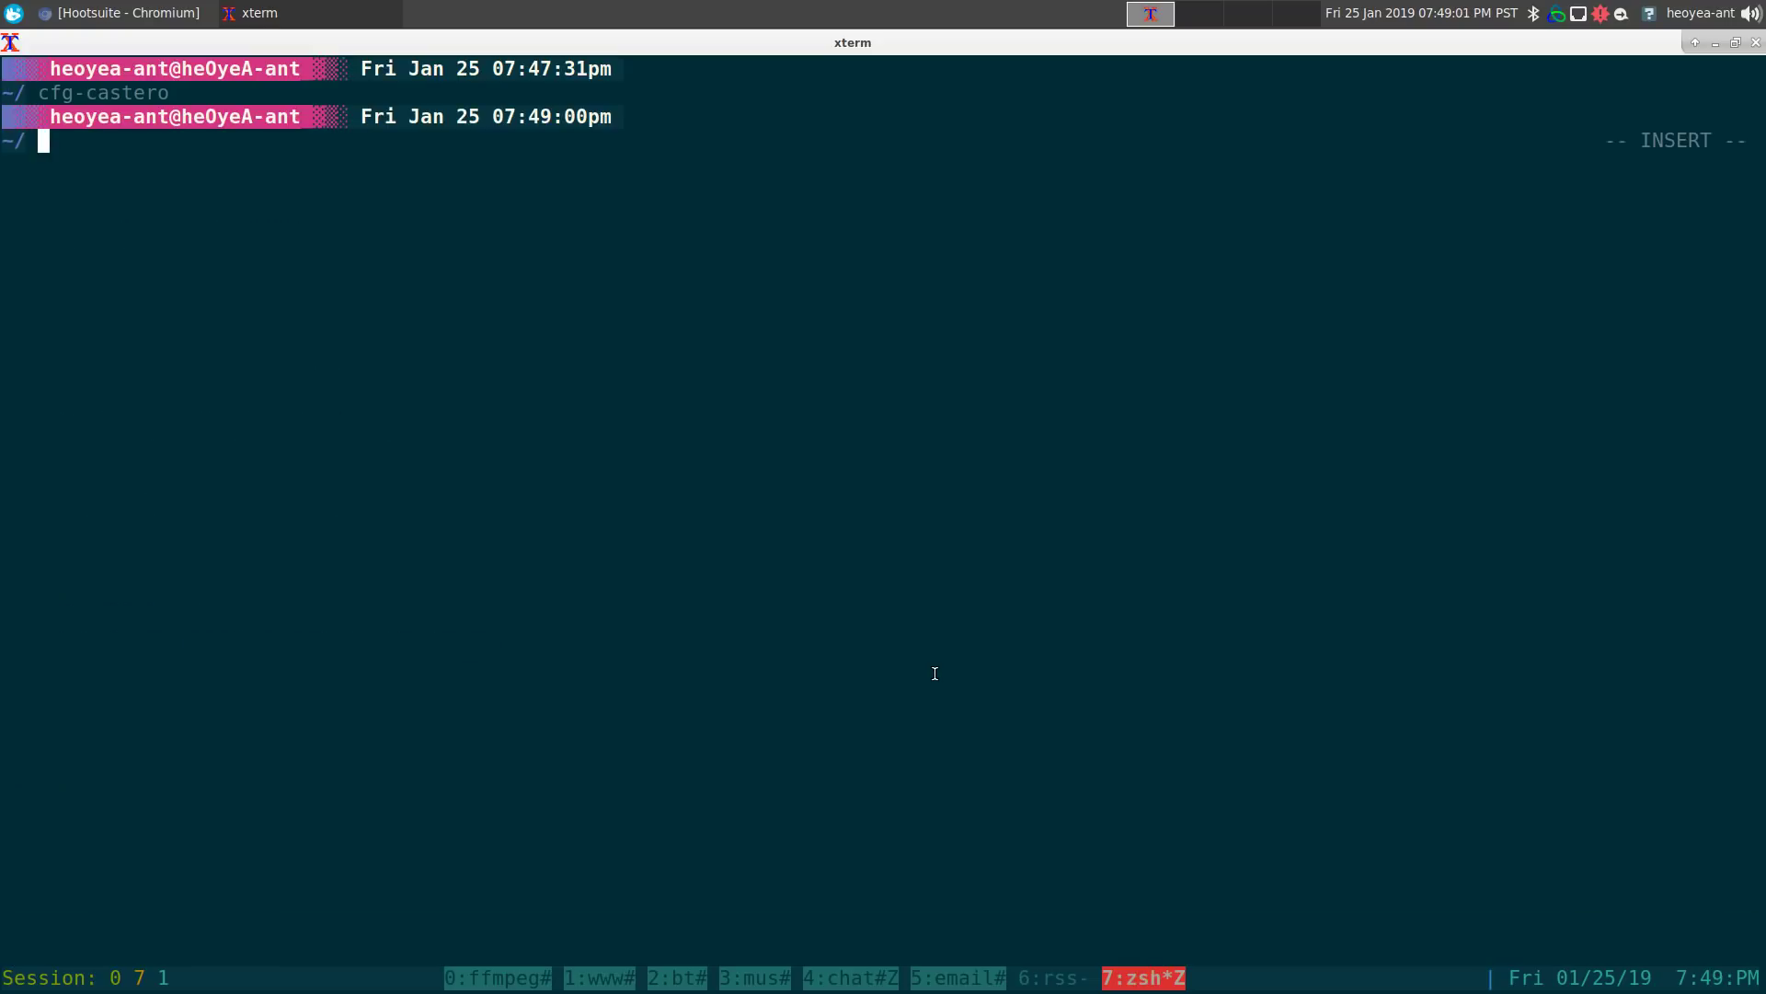
type("castero")
key("Return")
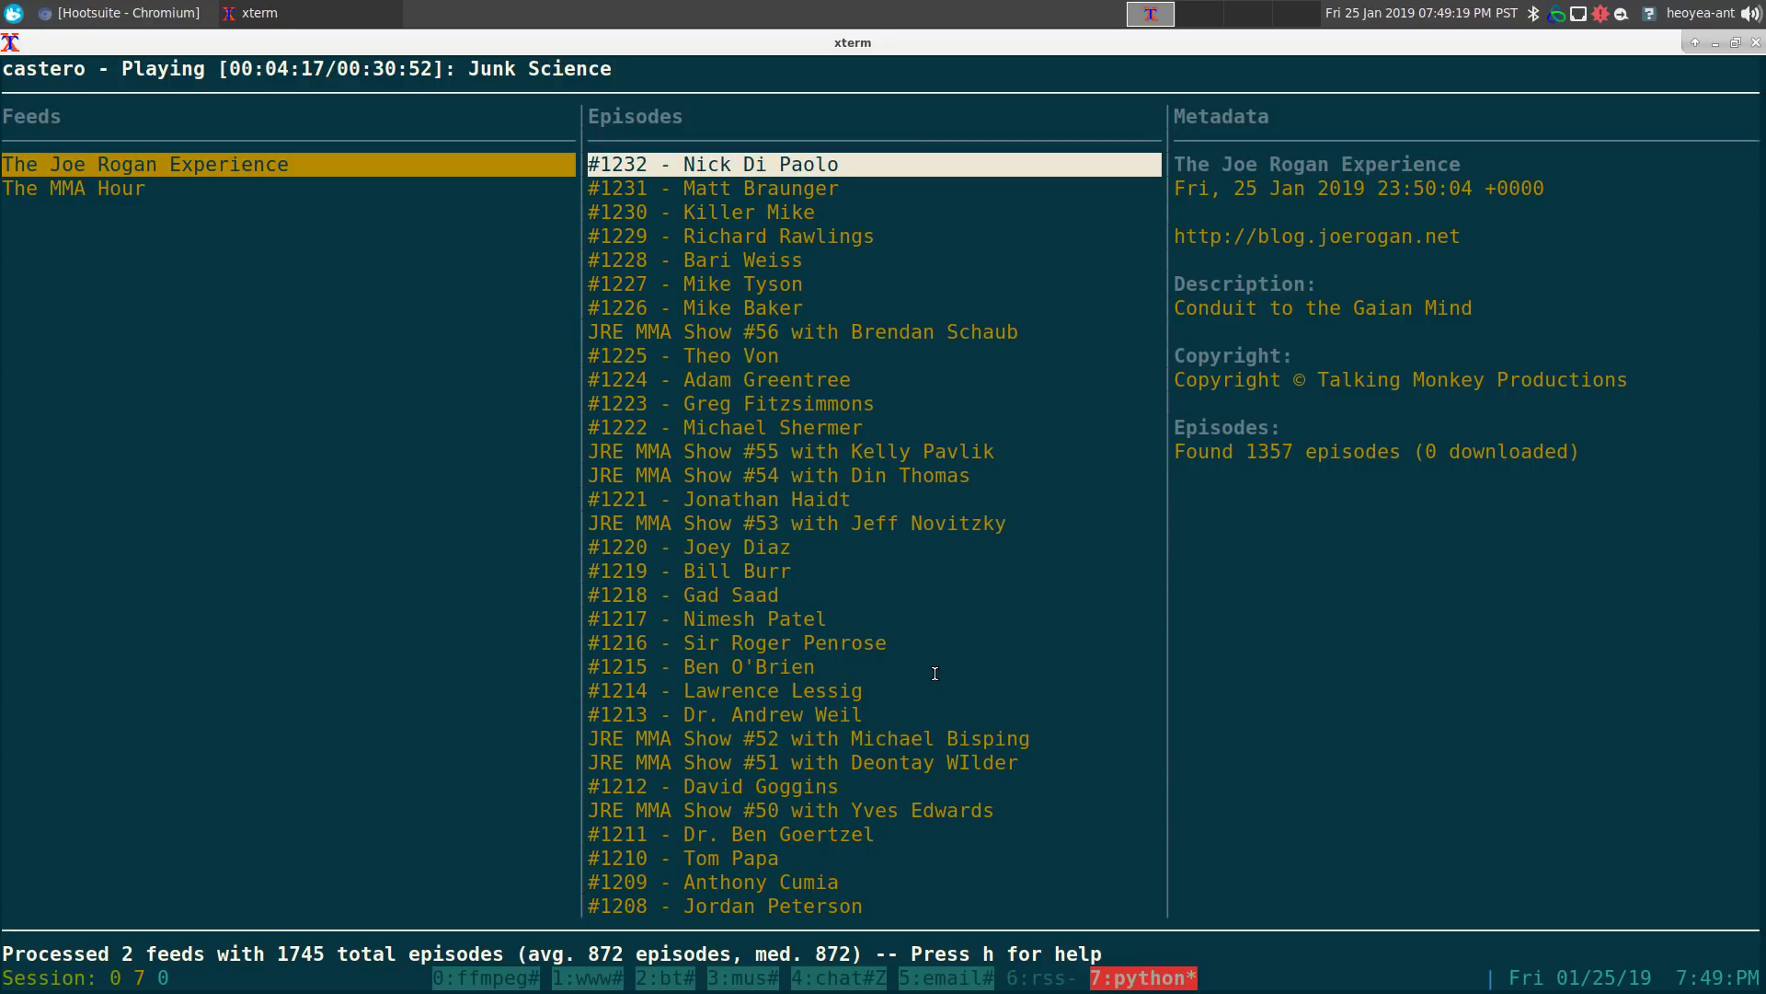
key("Down")
key("Up")
key("Down")
key("Up")
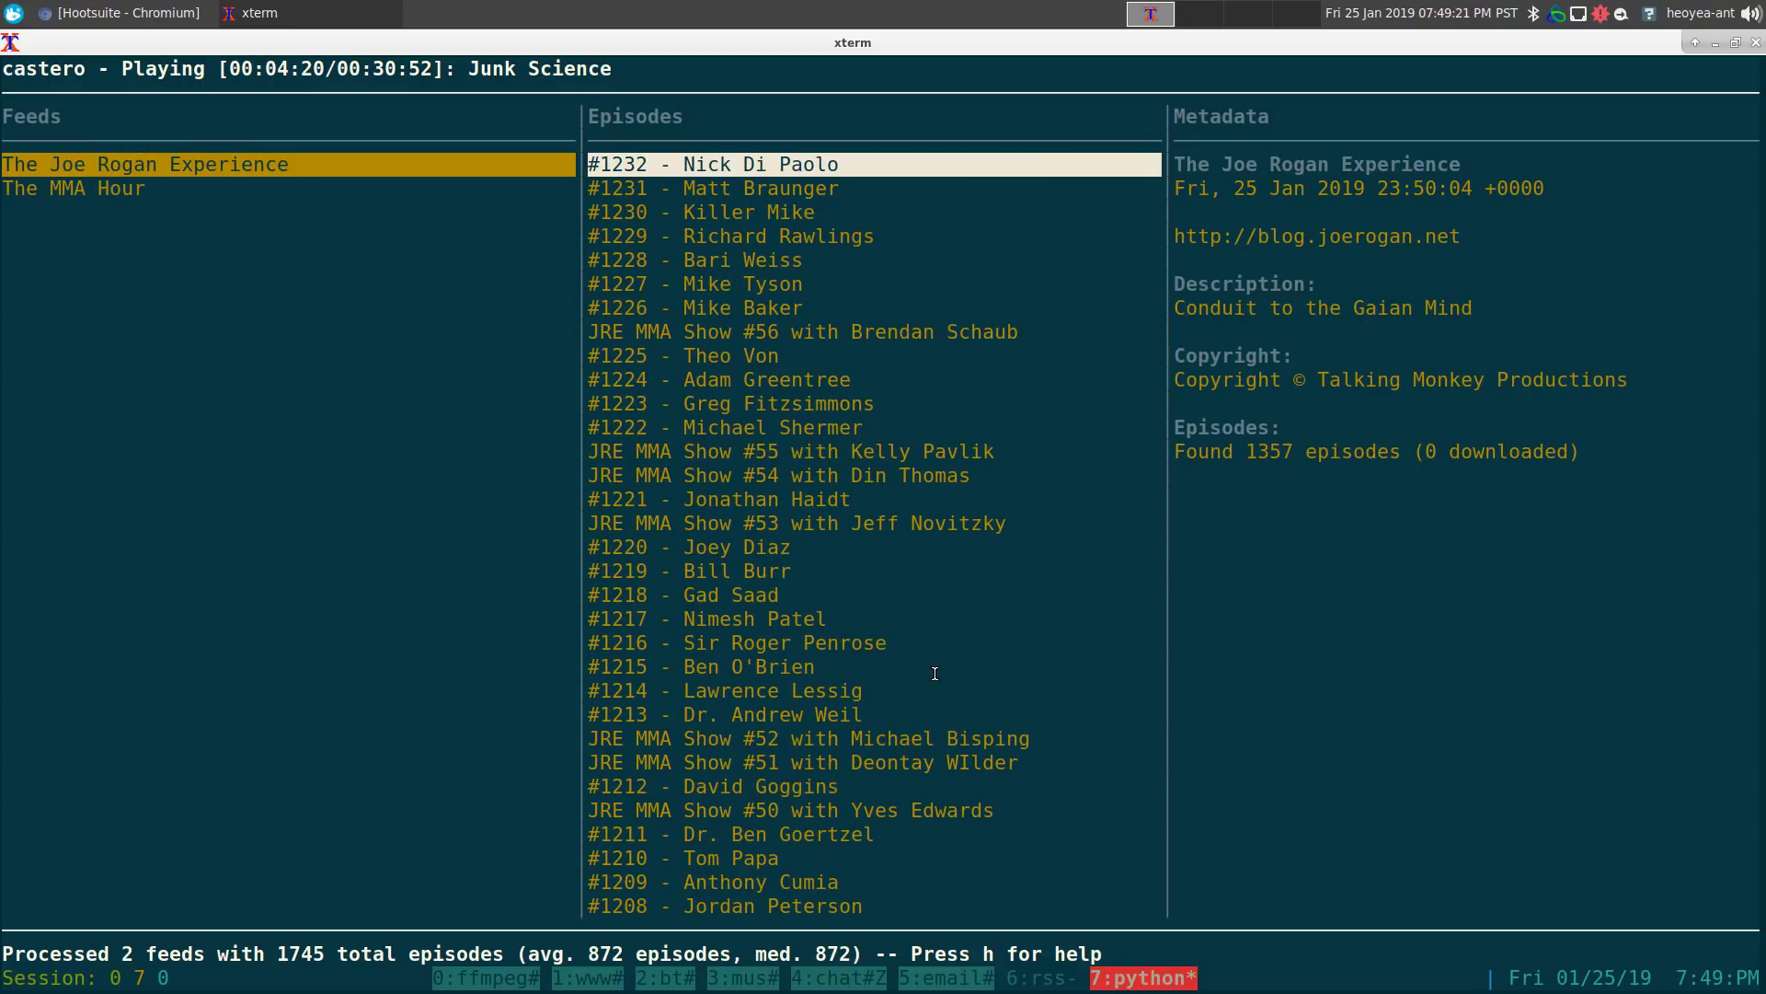